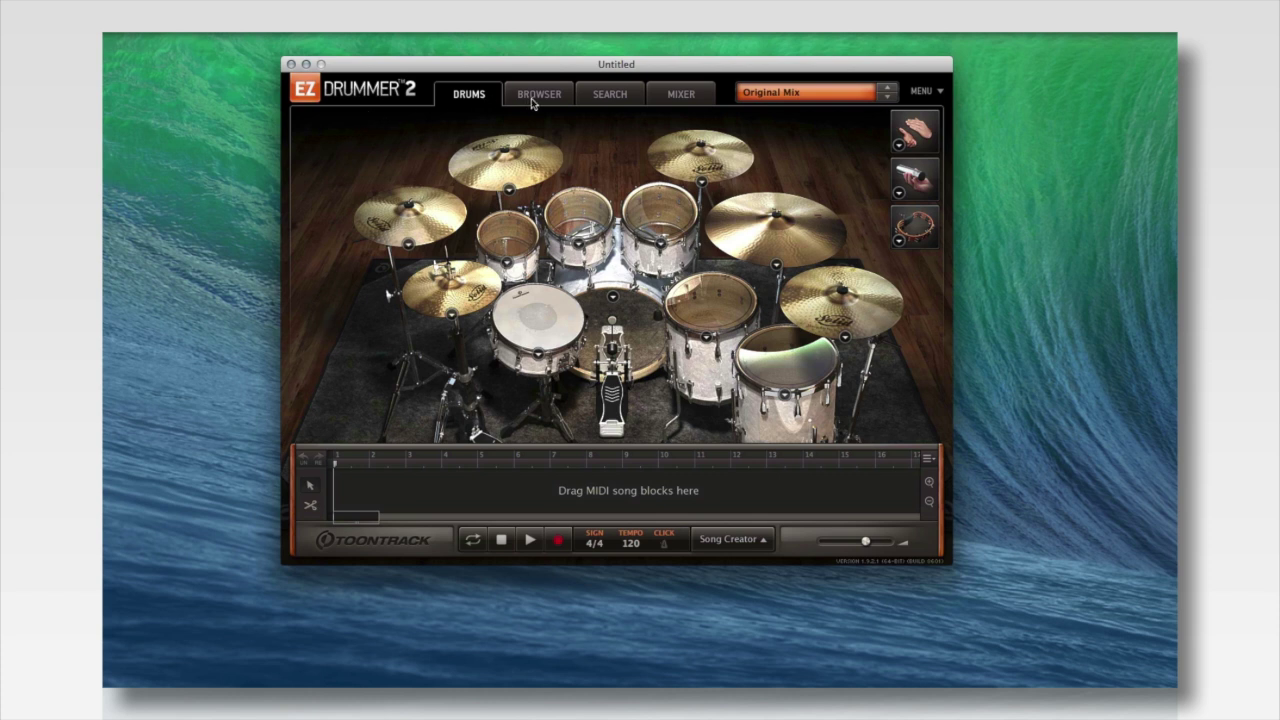
Look through the Browser, Search and Mixer pages and return to the Drums page.
click(533, 102)
click(621, 102)
click(690, 101)
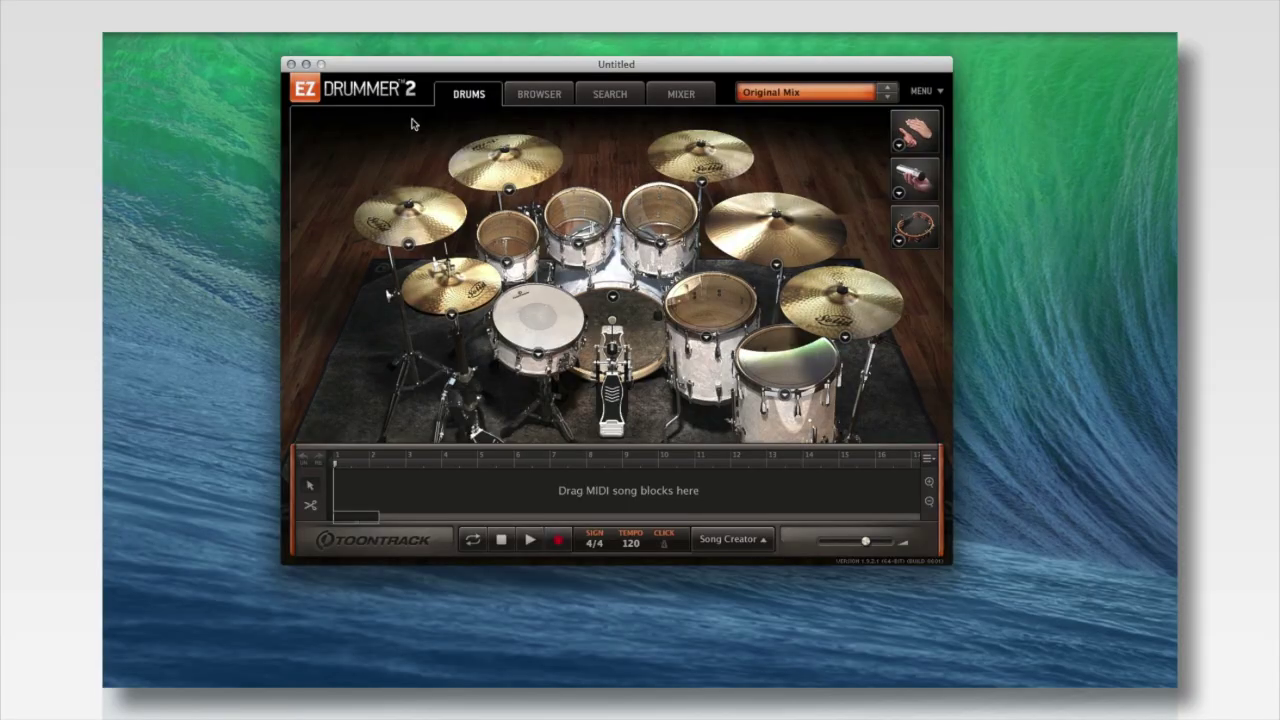
click(540, 94)
click(619, 100)
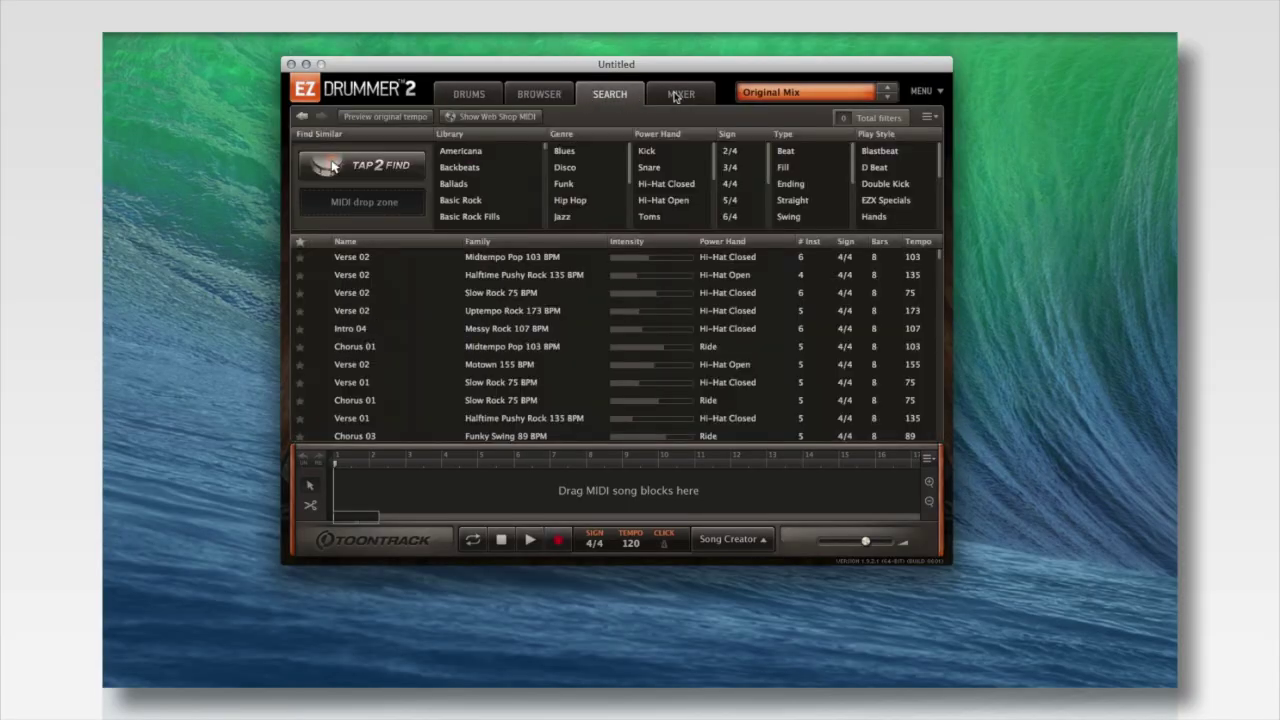
click(679, 99)
click(464, 97)
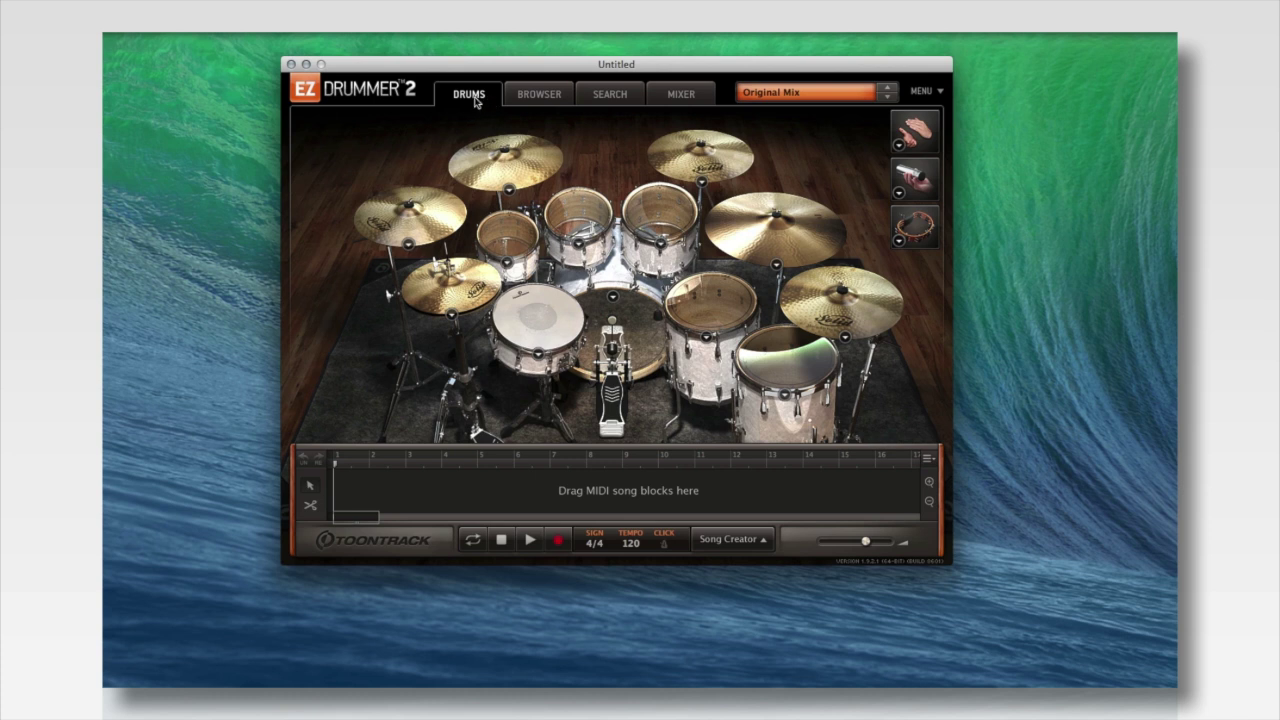
click(548, 103)
click(604, 100)
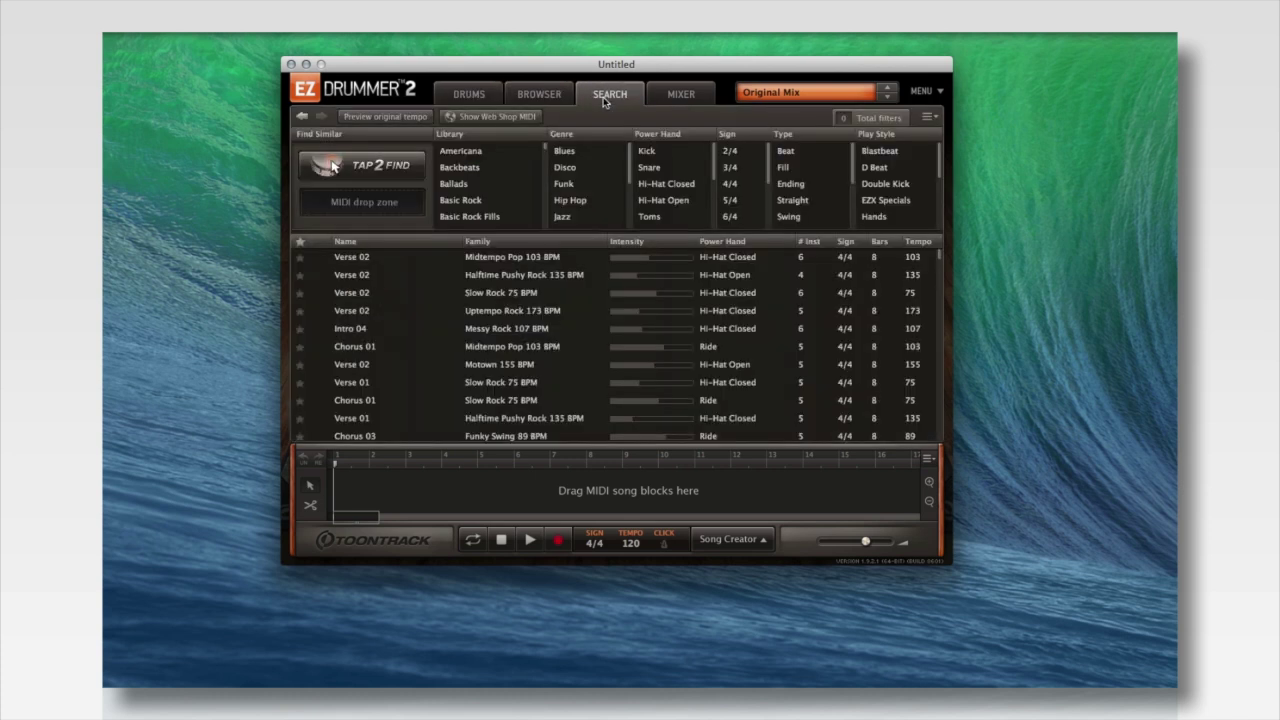
click(674, 97)
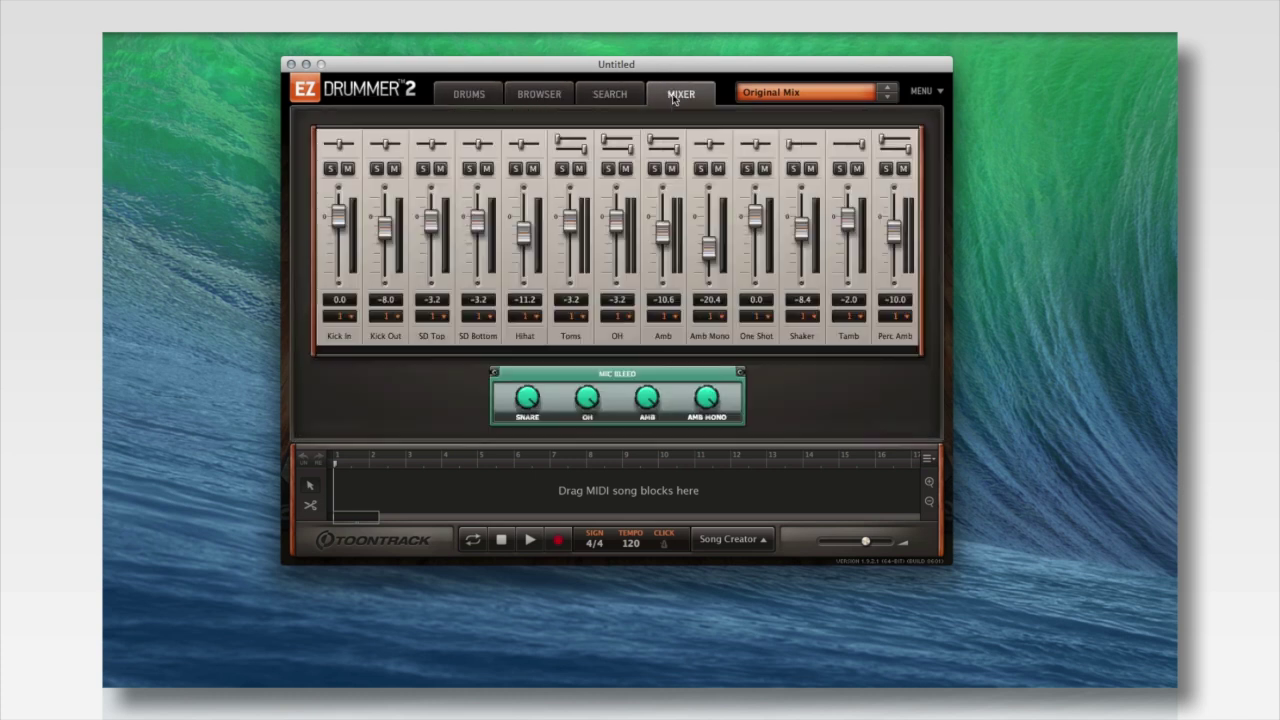
click(487, 101)
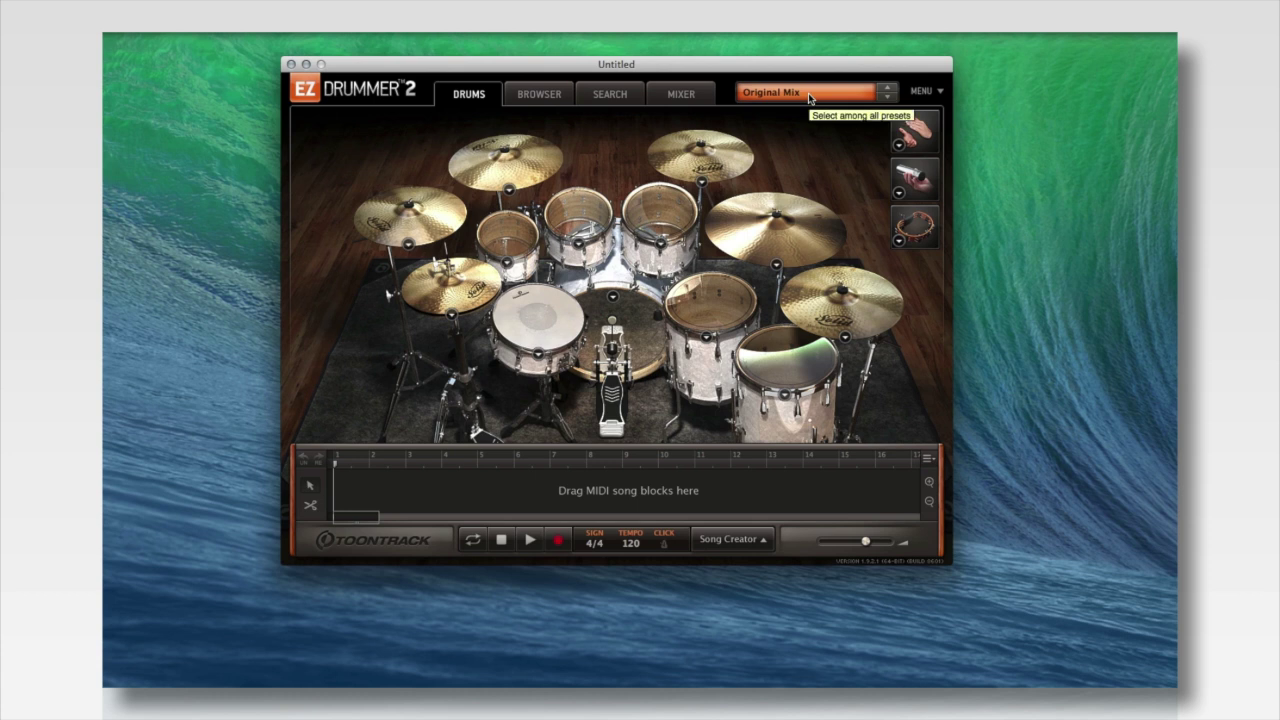
Browse the mix presets of the EZdrummer 2 Modern and EZdrummer 2 Vintage libraries.
click(810, 97)
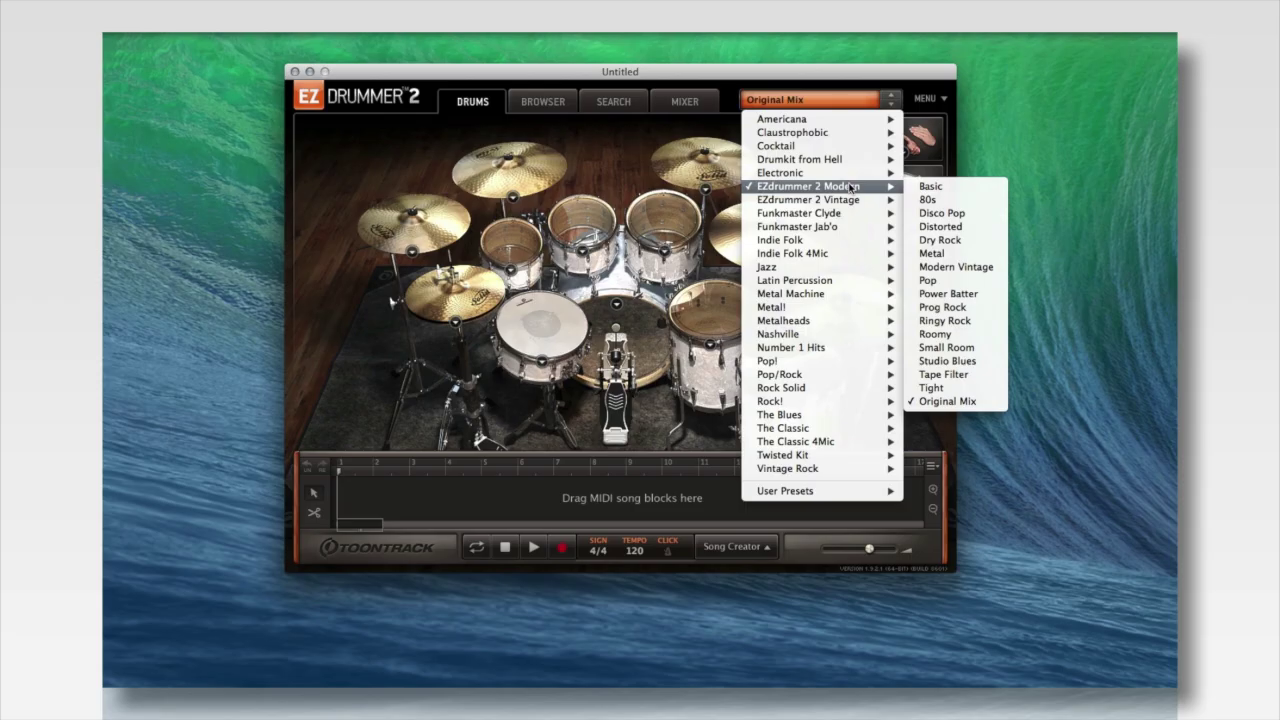
mouse_move(855, 200)
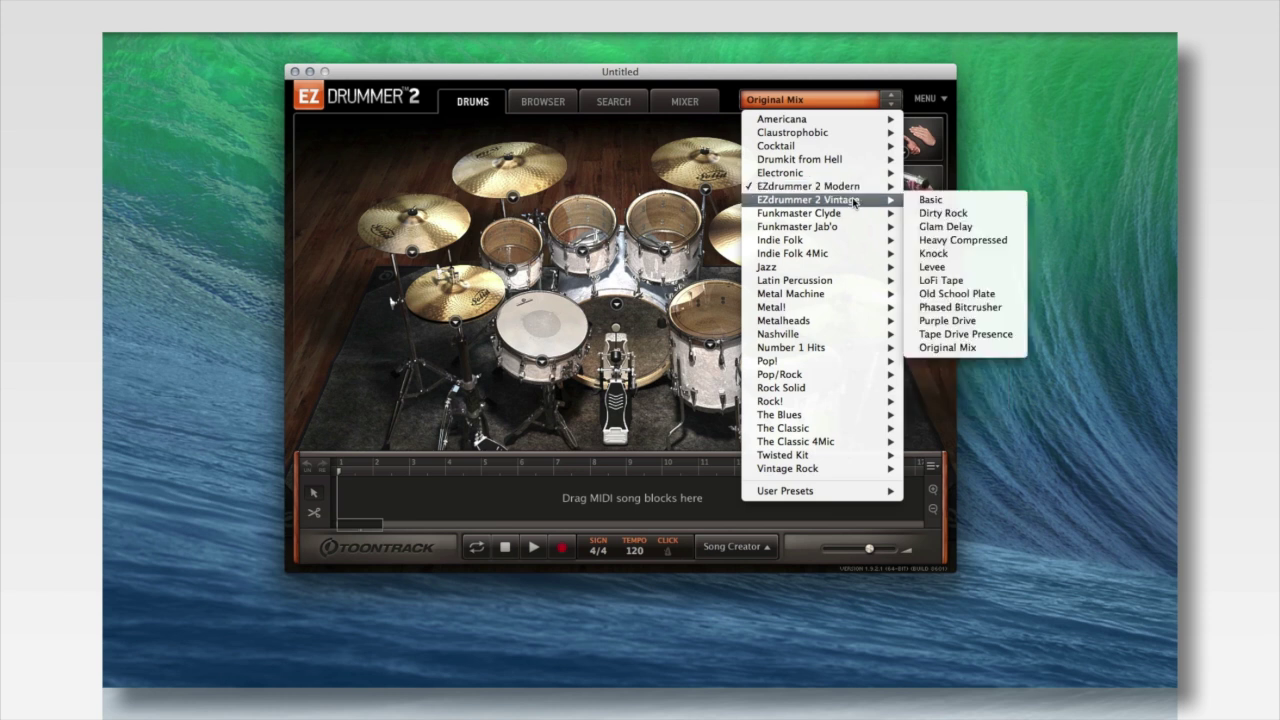
click(935, 203)
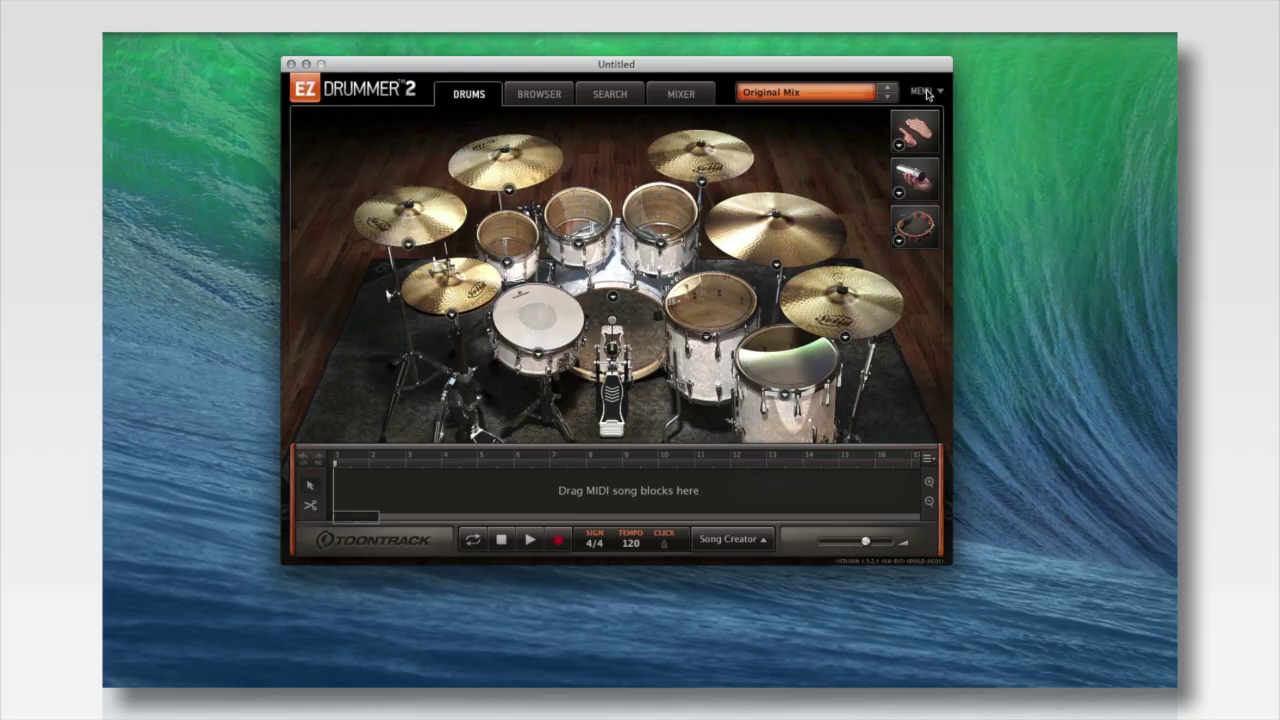
Try Single Claps, Group Snaps and Single Snaps as the sound of the One Shot Pad.
click(943, 96)
click(838, 134)
click(916, 136)
click(783, 217)
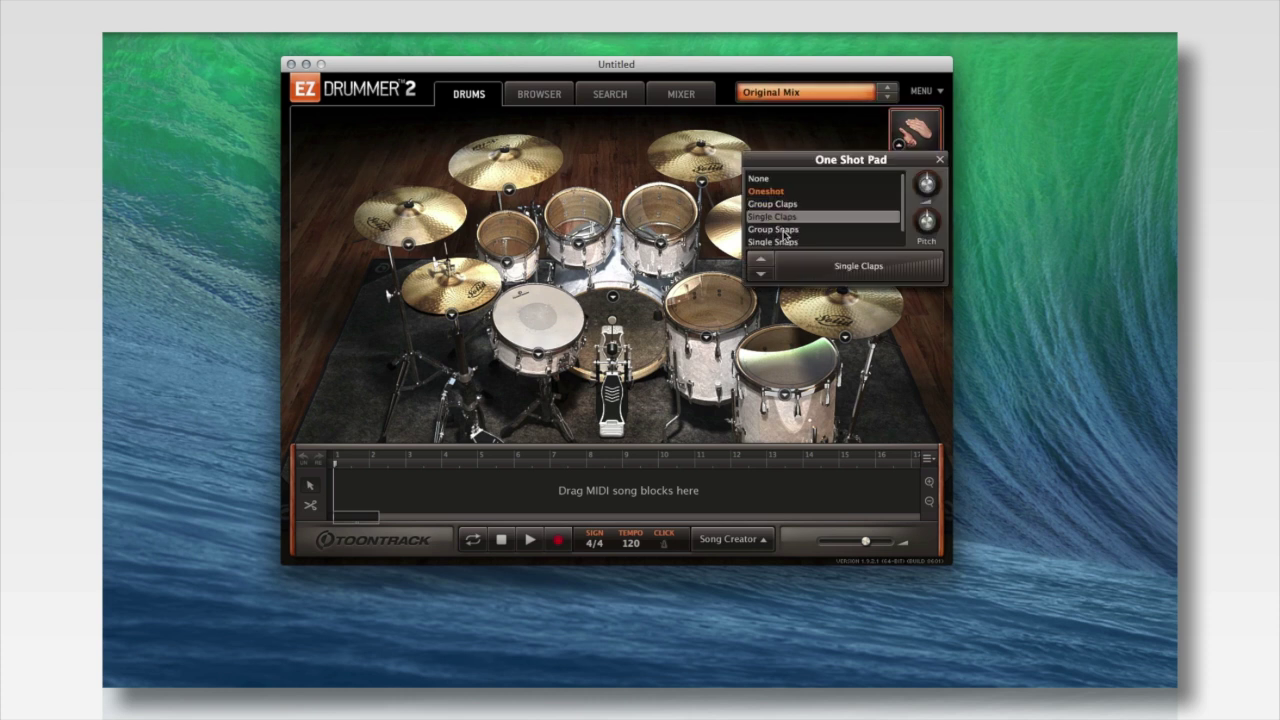
click(790, 230)
click(795, 242)
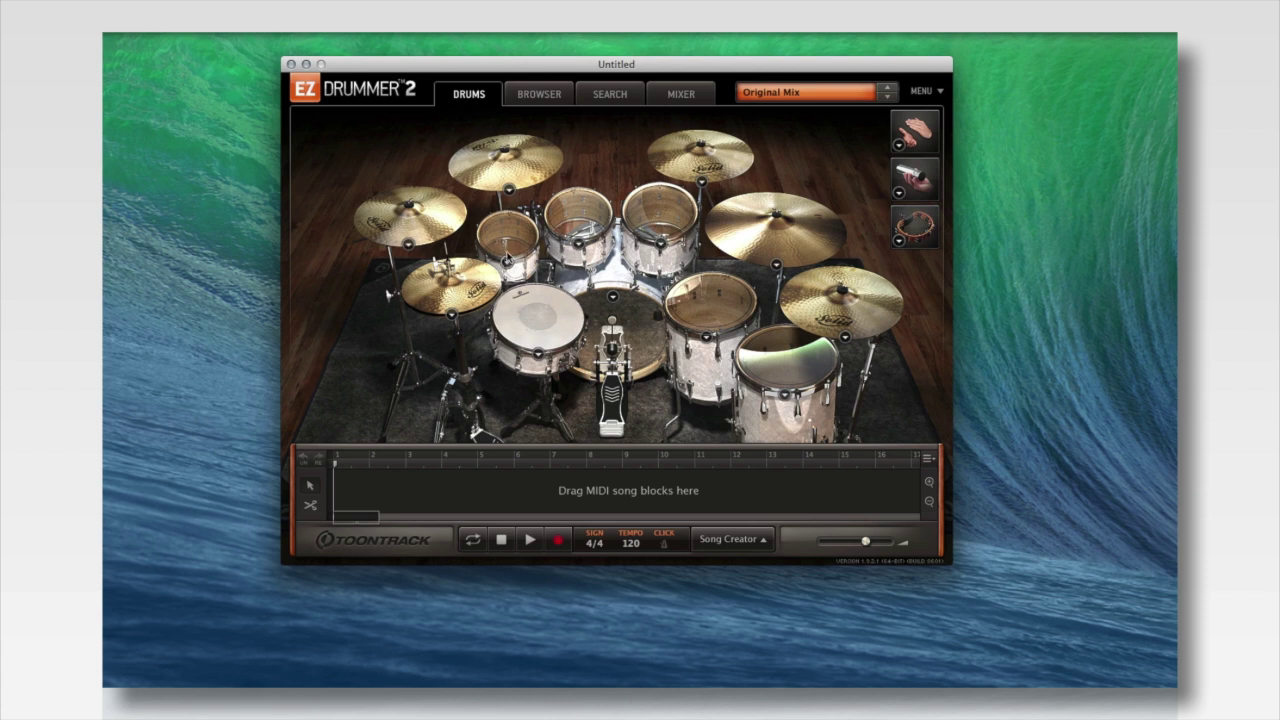
Check the Racktom 1 options, and switch the snare to the 5x14" Ludwig 400 Chrome over Aluminium Dampened.
click(507, 261)
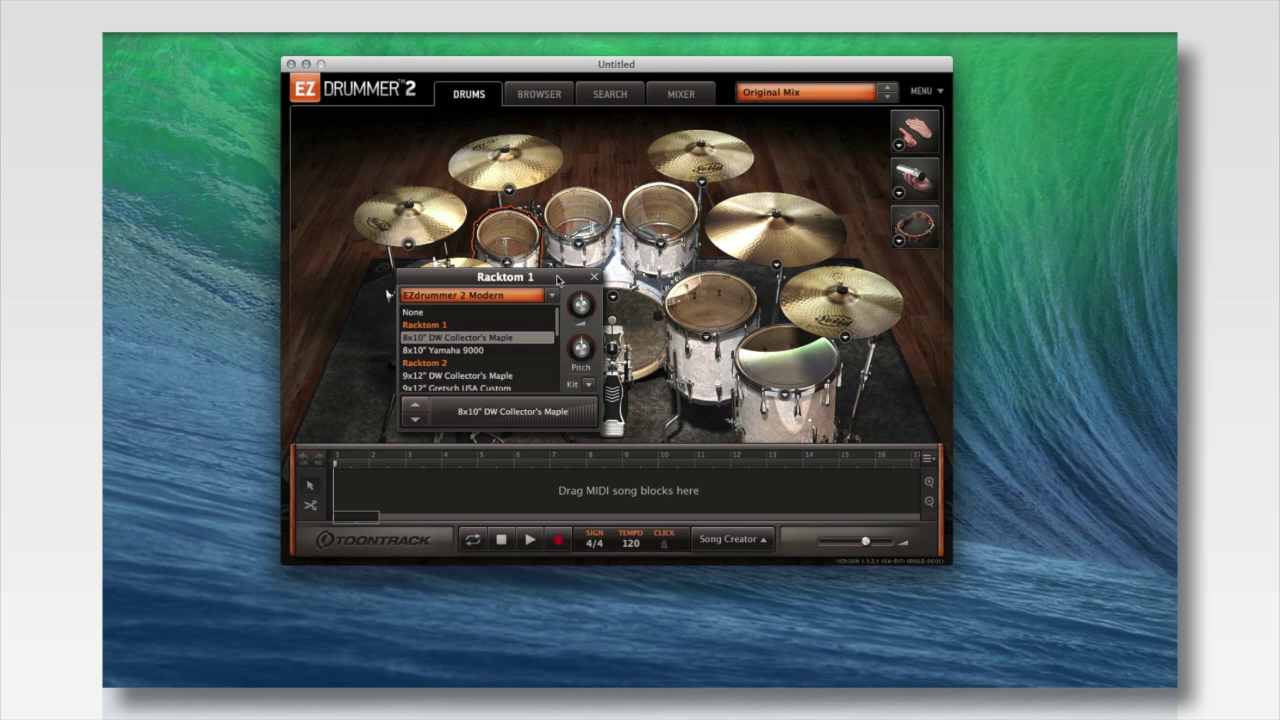
click(594, 277)
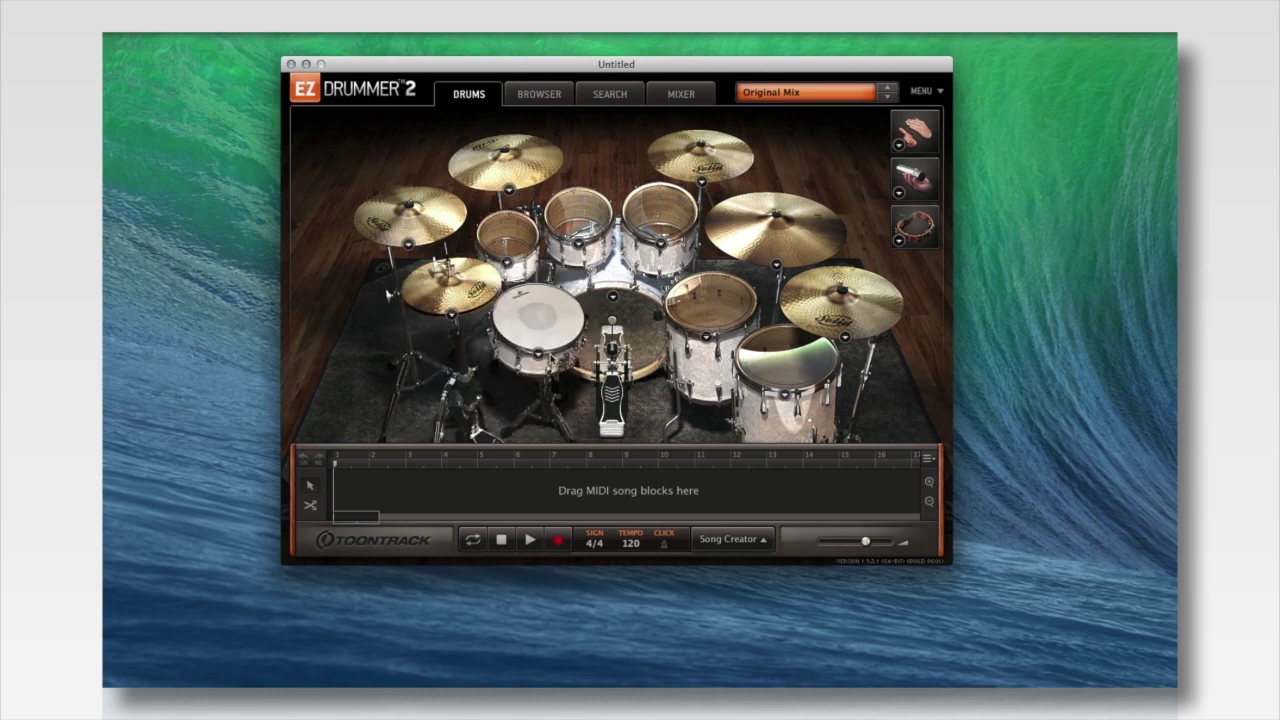
click(538, 356)
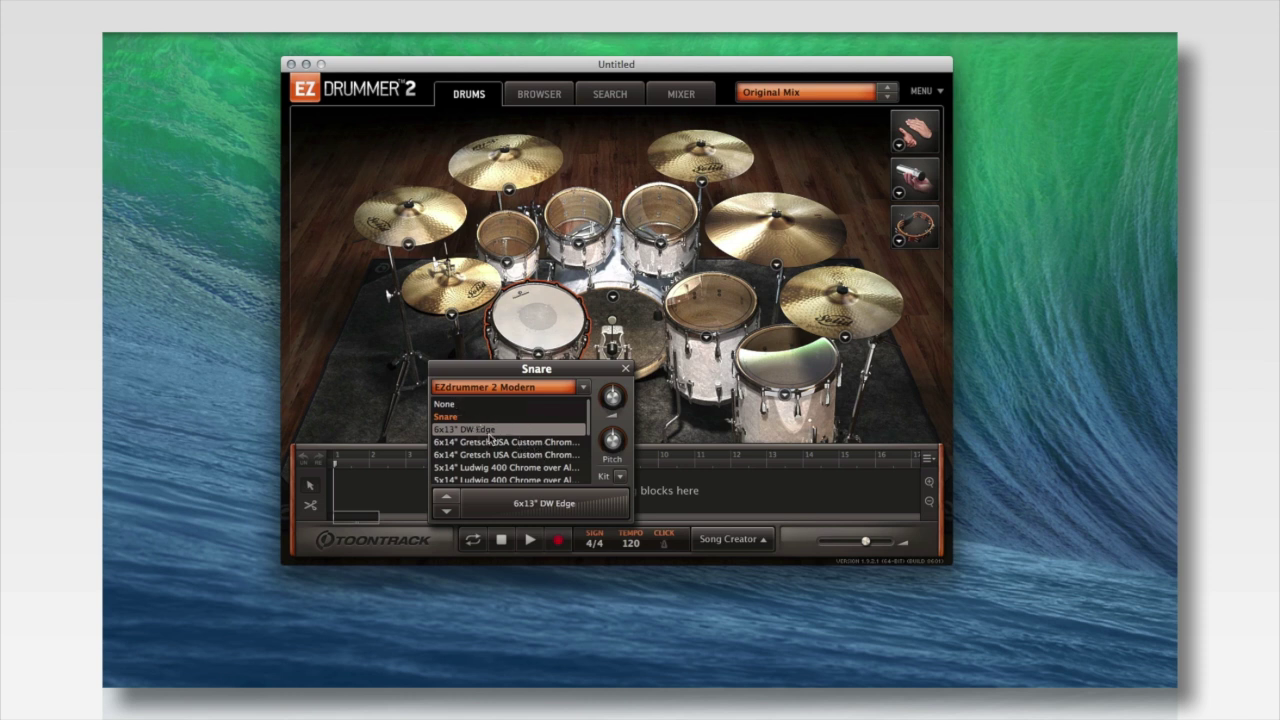
key(Down)
key(Down)
key(Down)
key(Down)
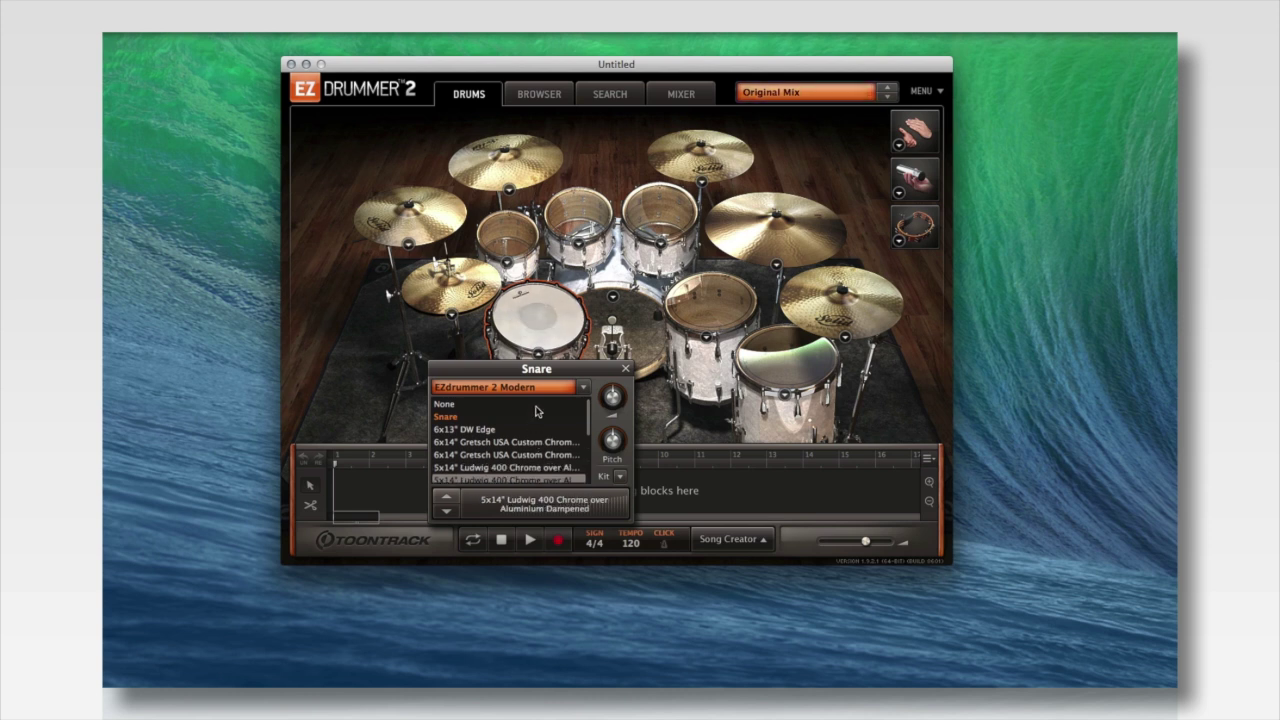
Look over the libraries available for the snare and set the snare to 6x13" DW Edge.
click(560, 392)
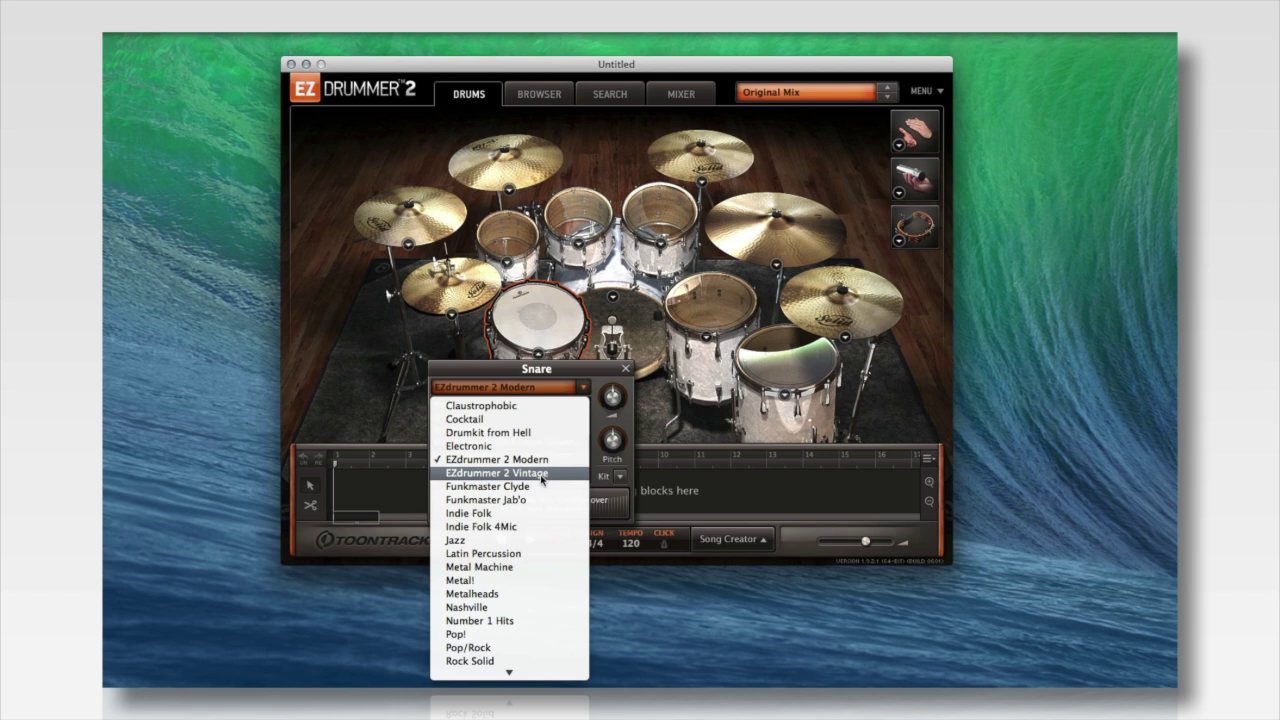
click(504, 376)
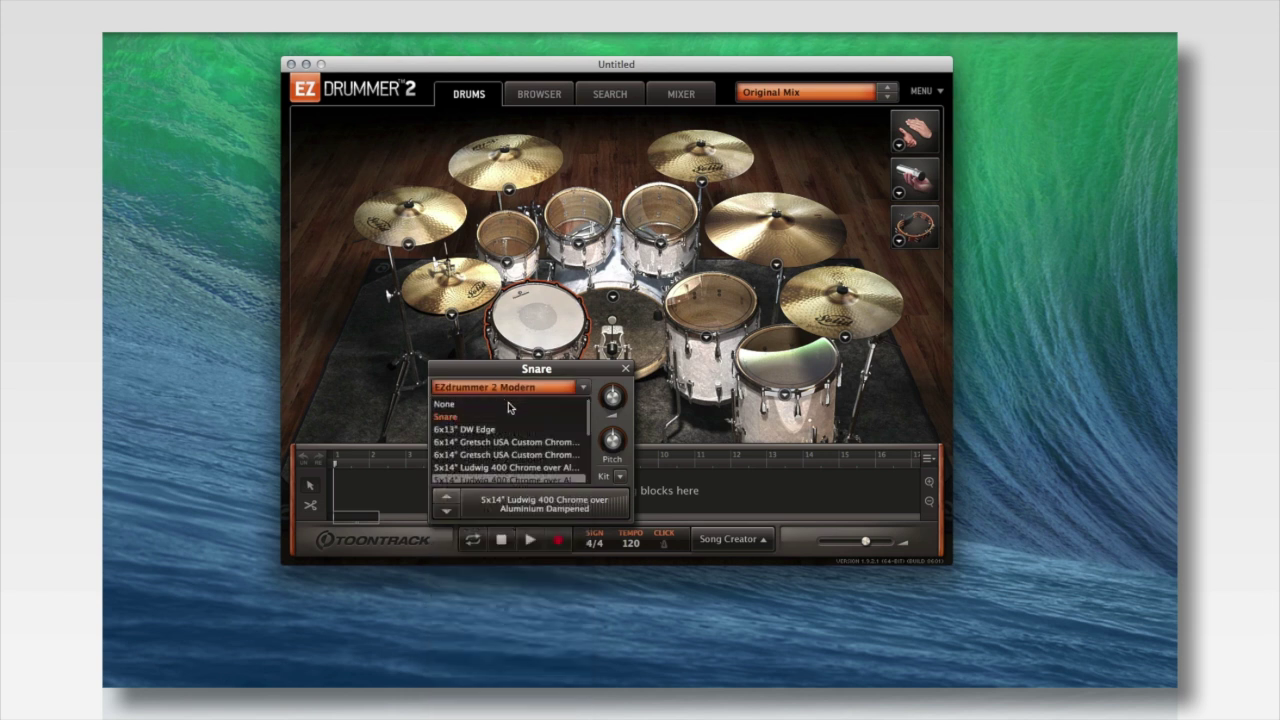
drag(611, 398, 611, 397)
click(476, 433)
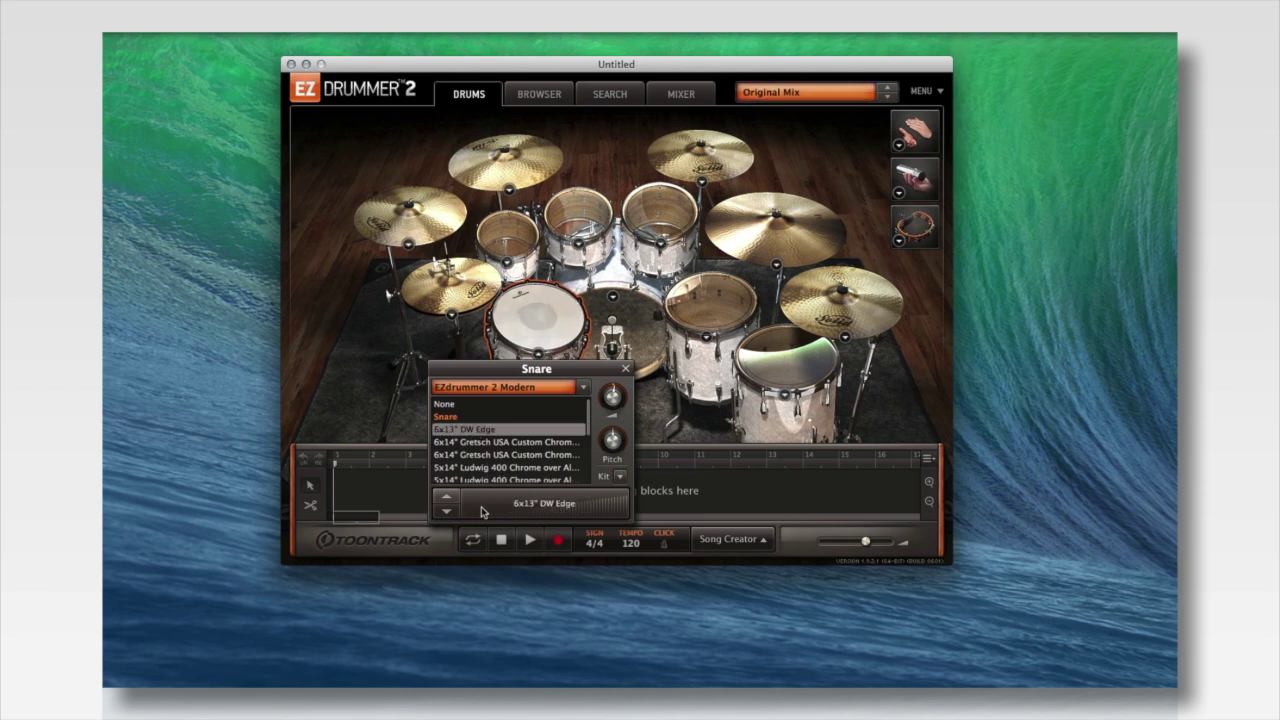
Audition the 6x13" DW Edge snare at increasing velocities, from soft to hard.
click(499, 505)
click(521, 504)
click(560, 510)
click(591, 510)
click(613, 511)
click(632, 511)
Replace the entire kit with Gretsch USA Custom and close the snare options.
click(621, 478)
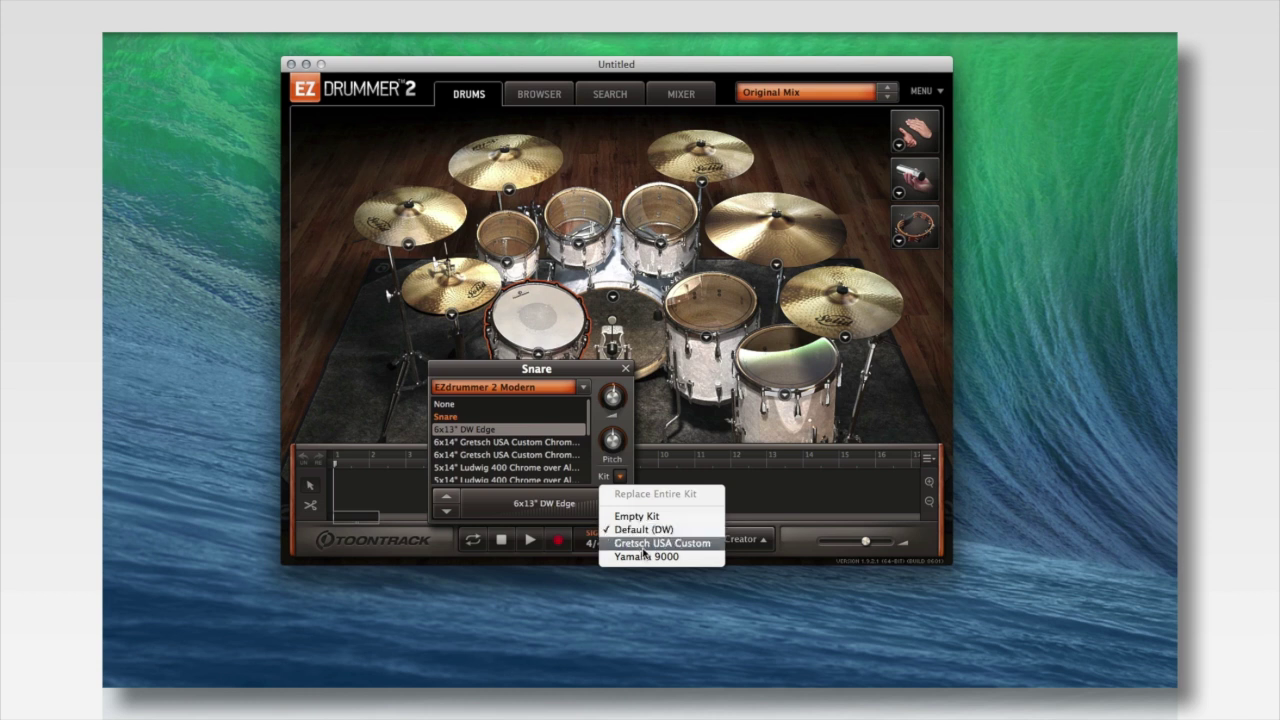
click(660, 543)
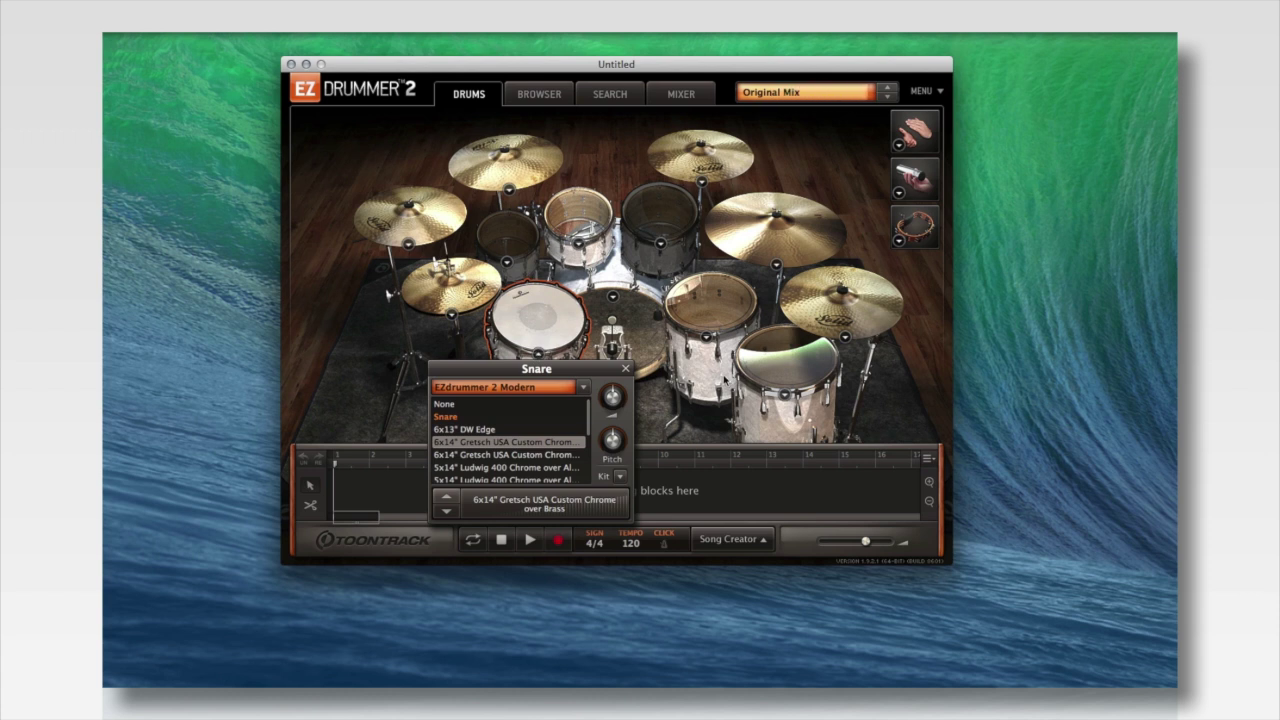
click(593, 228)
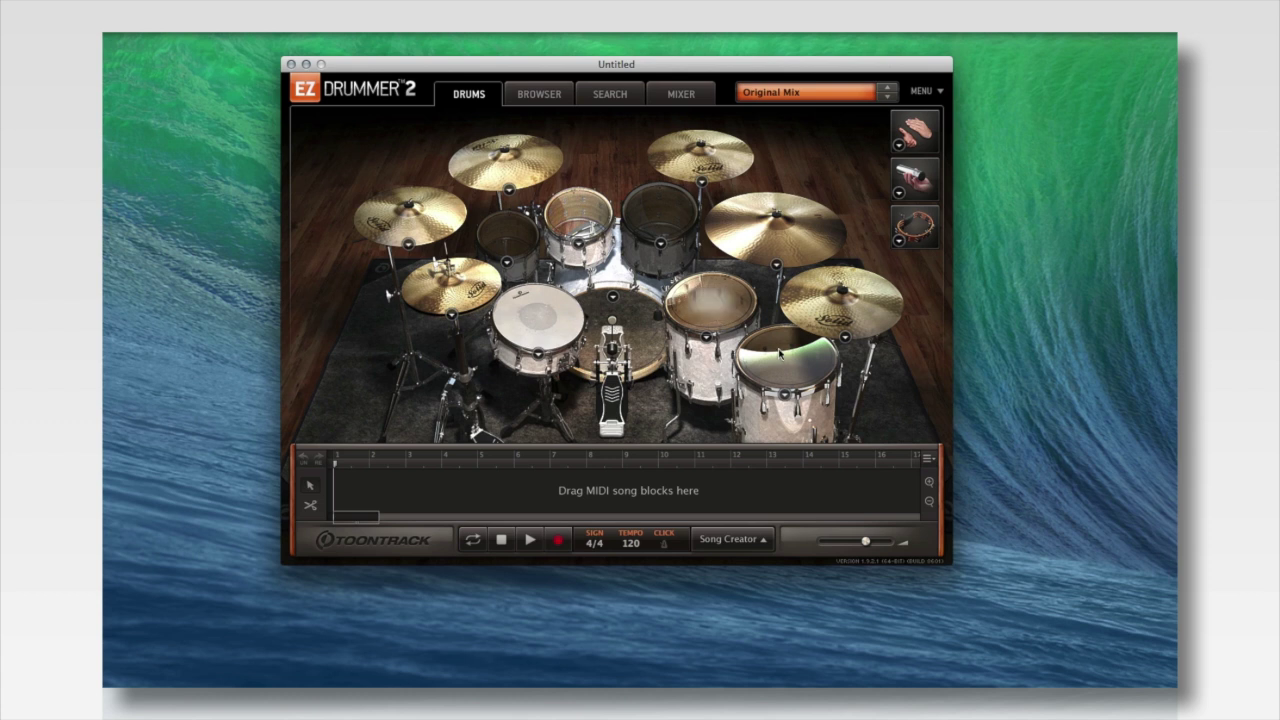
Replace the entire kit with Empty Kit from the snare options.
click(544, 356)
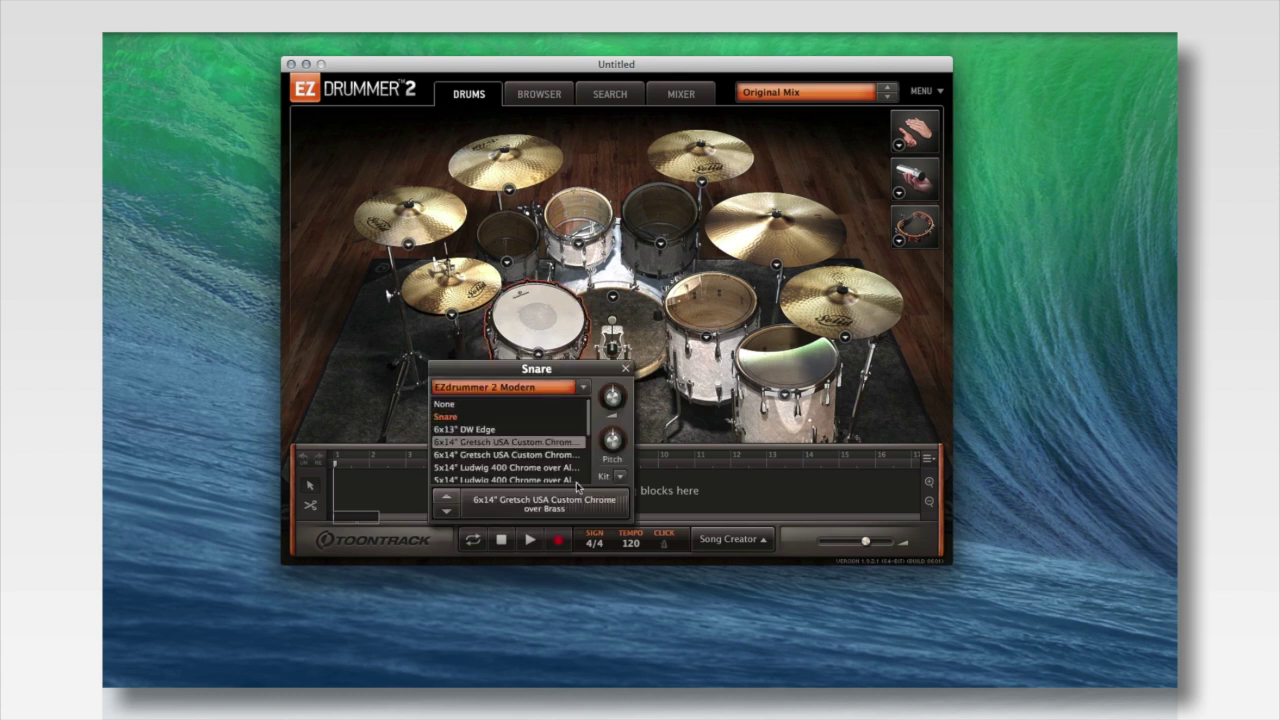
click(619, 477)
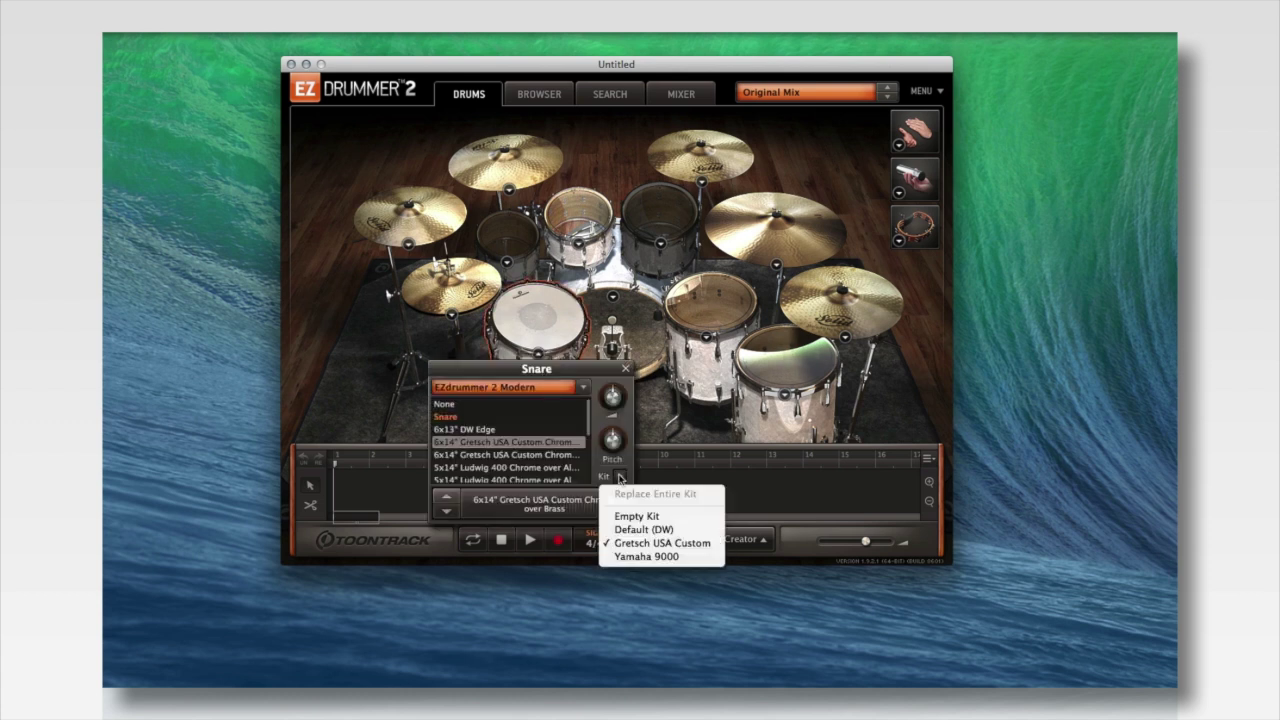
click(664, 518)
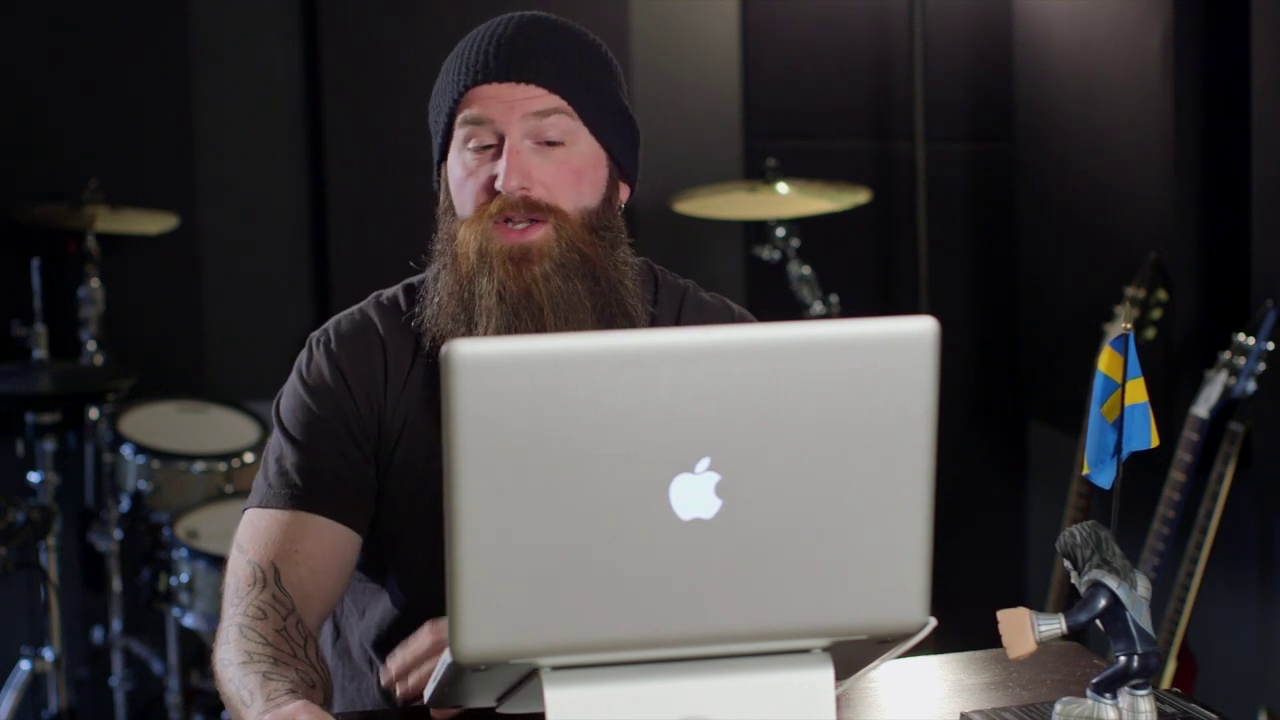
Replace the entire kit with Default (DW) and close the snare options.
click(620, 477)
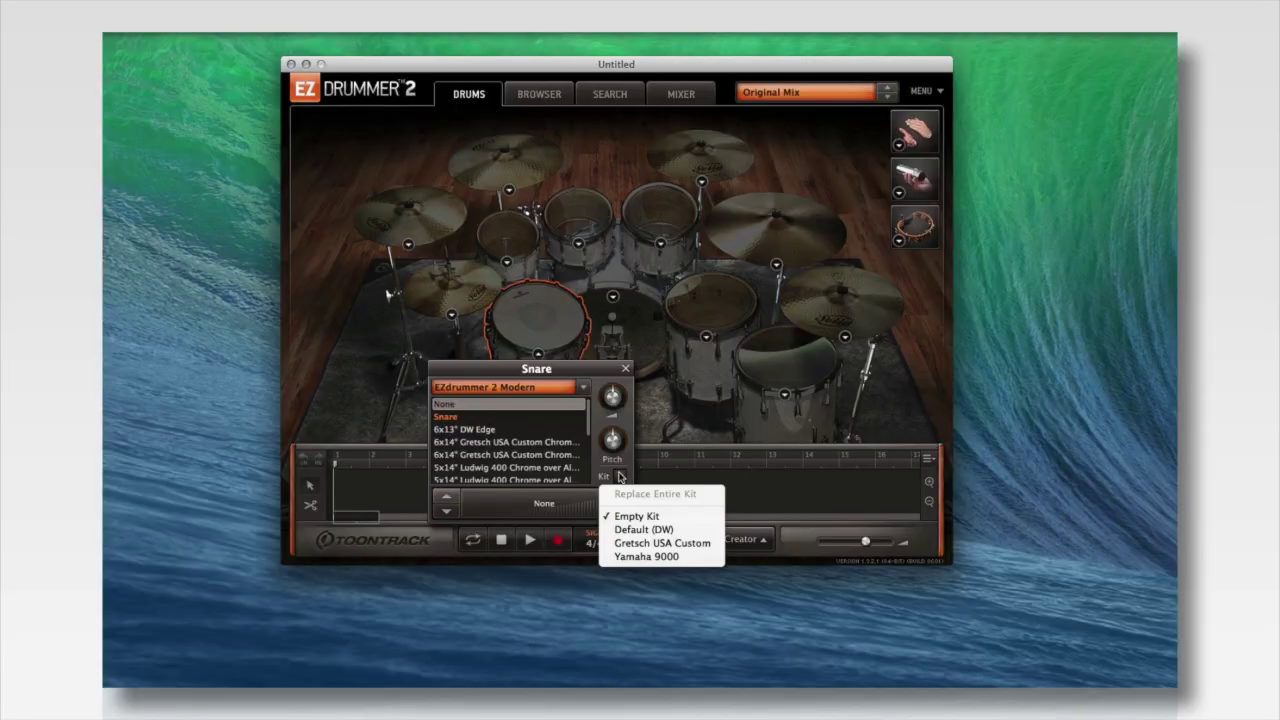
click(632, 529)
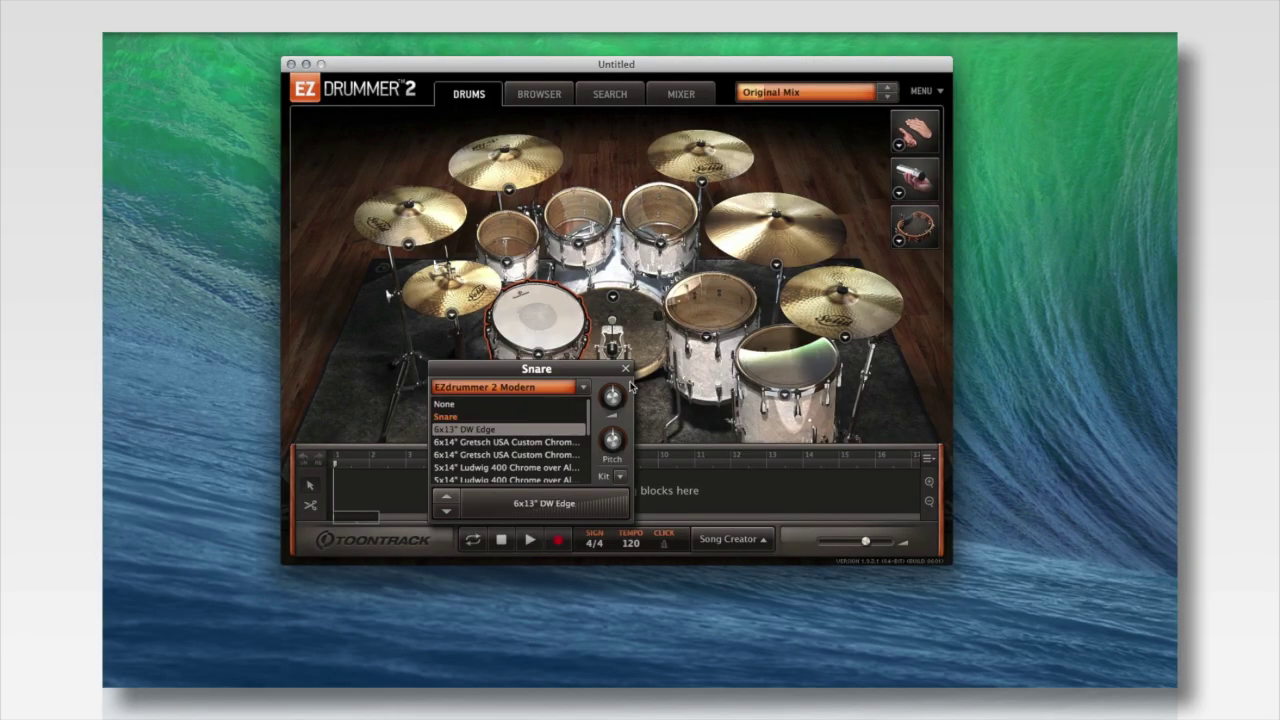
click(625, 370)
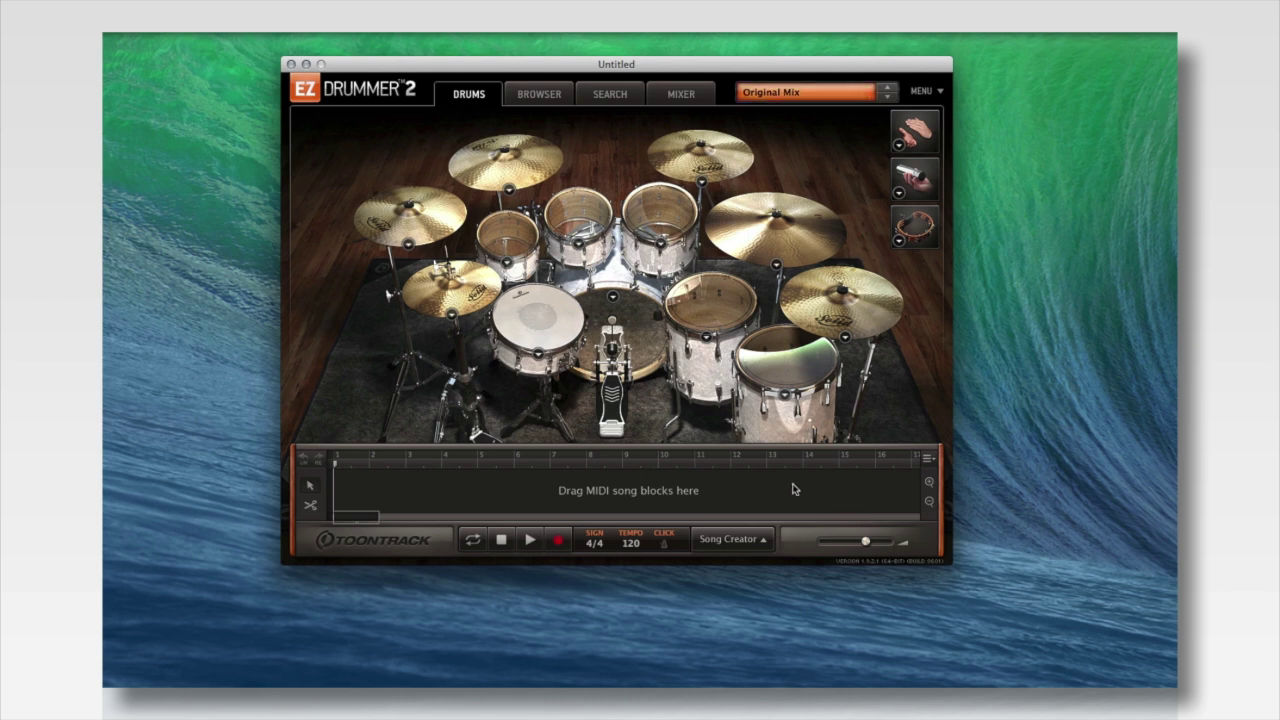
Show the Browser, Search and Mixer pages once more and go back to the drum kit.
click(540, 93)
click(610, 93)
click(681, 95)
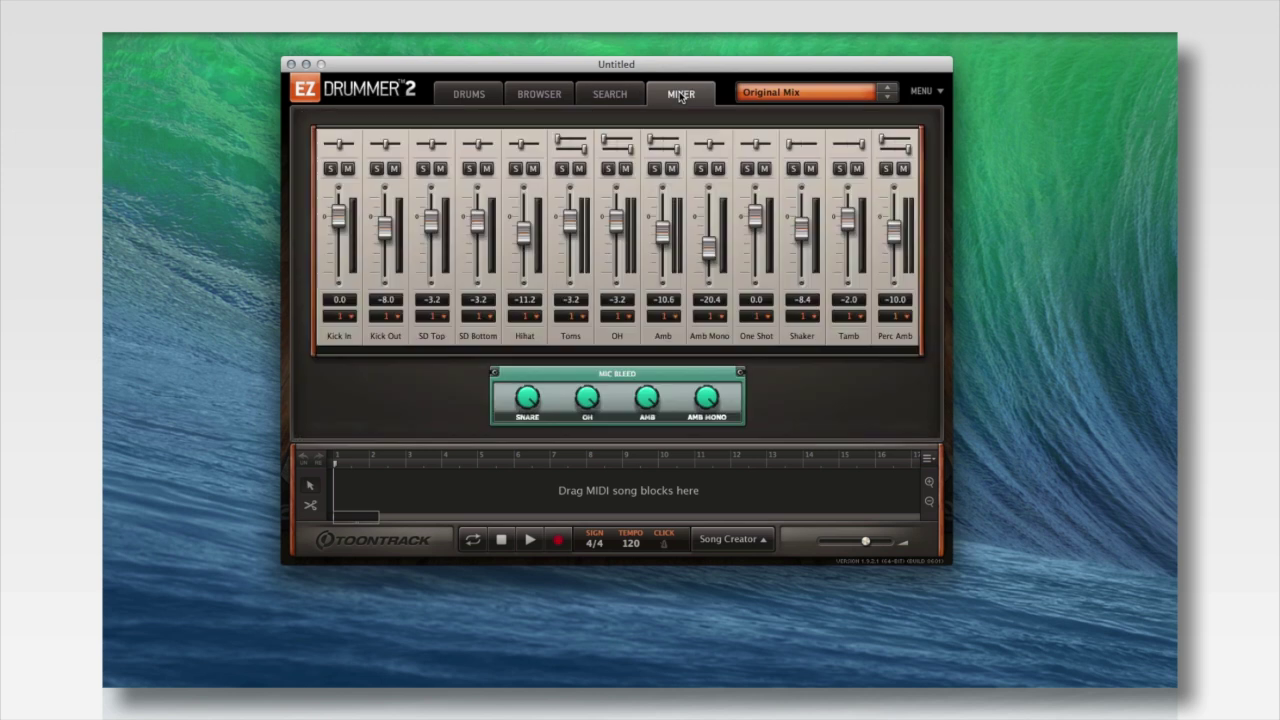
click(472, 96)
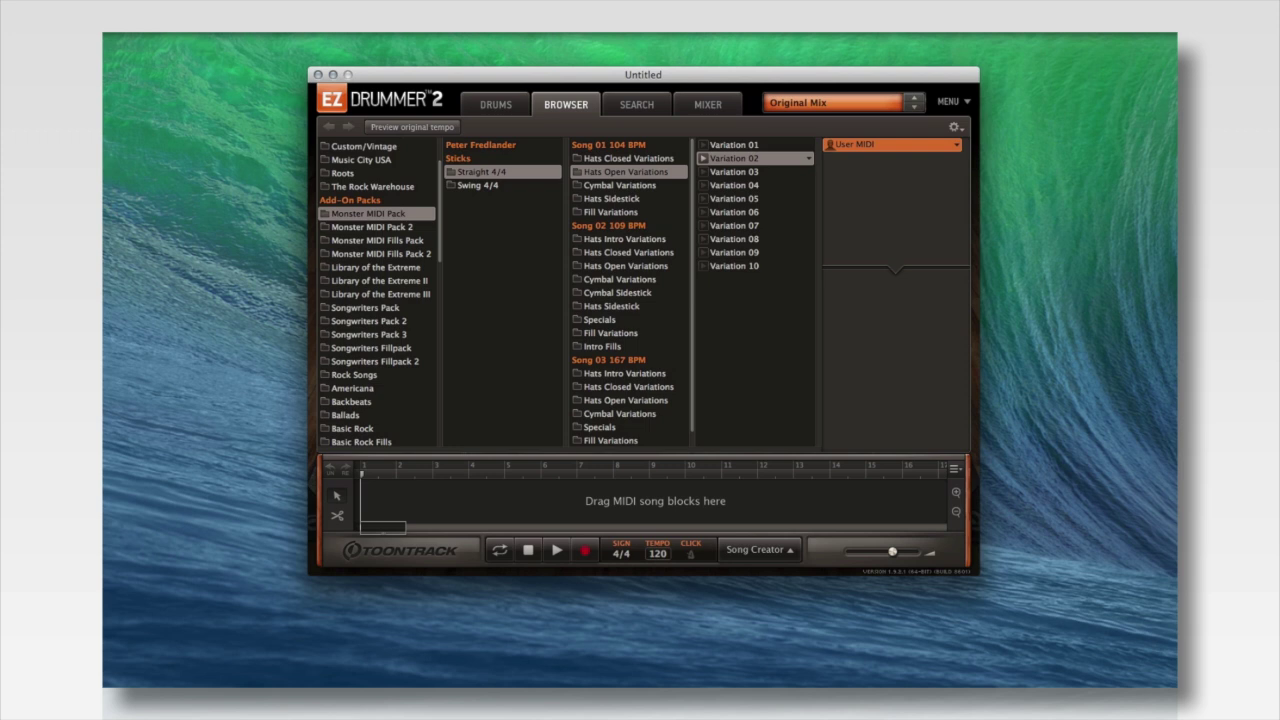
Toggle the Preview original tempo option for the MIDI grooves in the browser.
scroll(431, 150, up, 3)
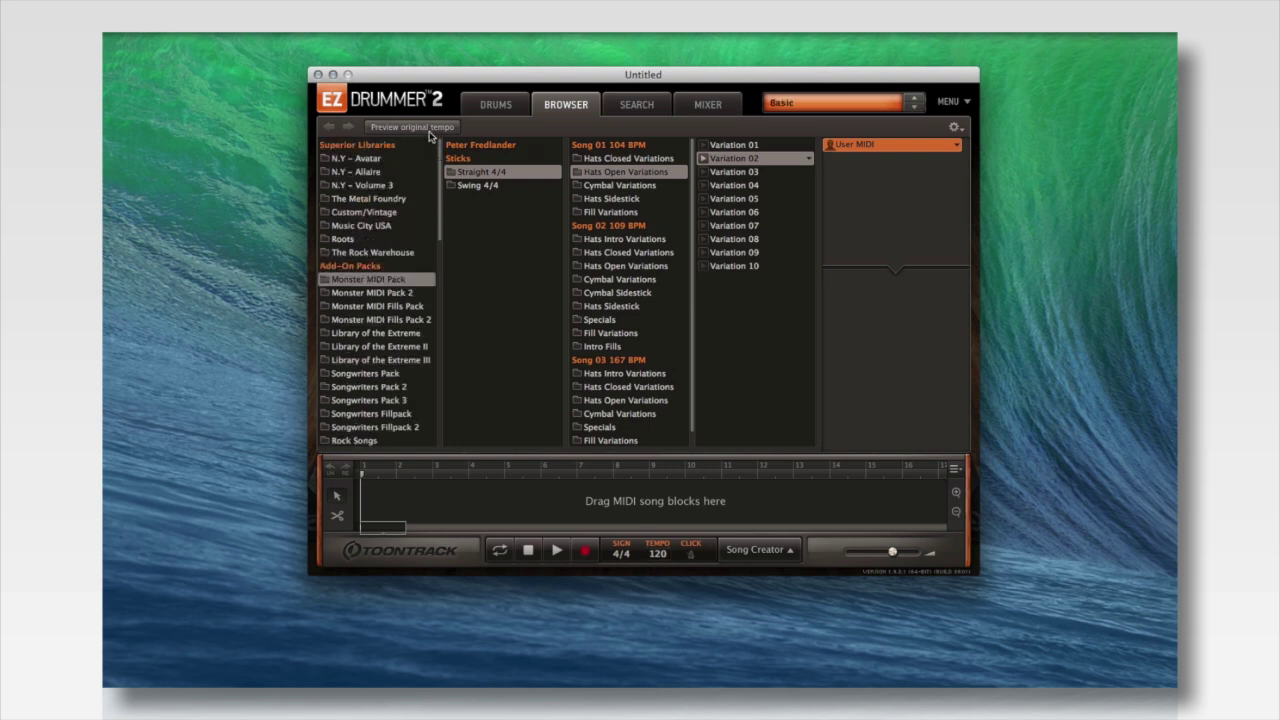
click(430, 133)
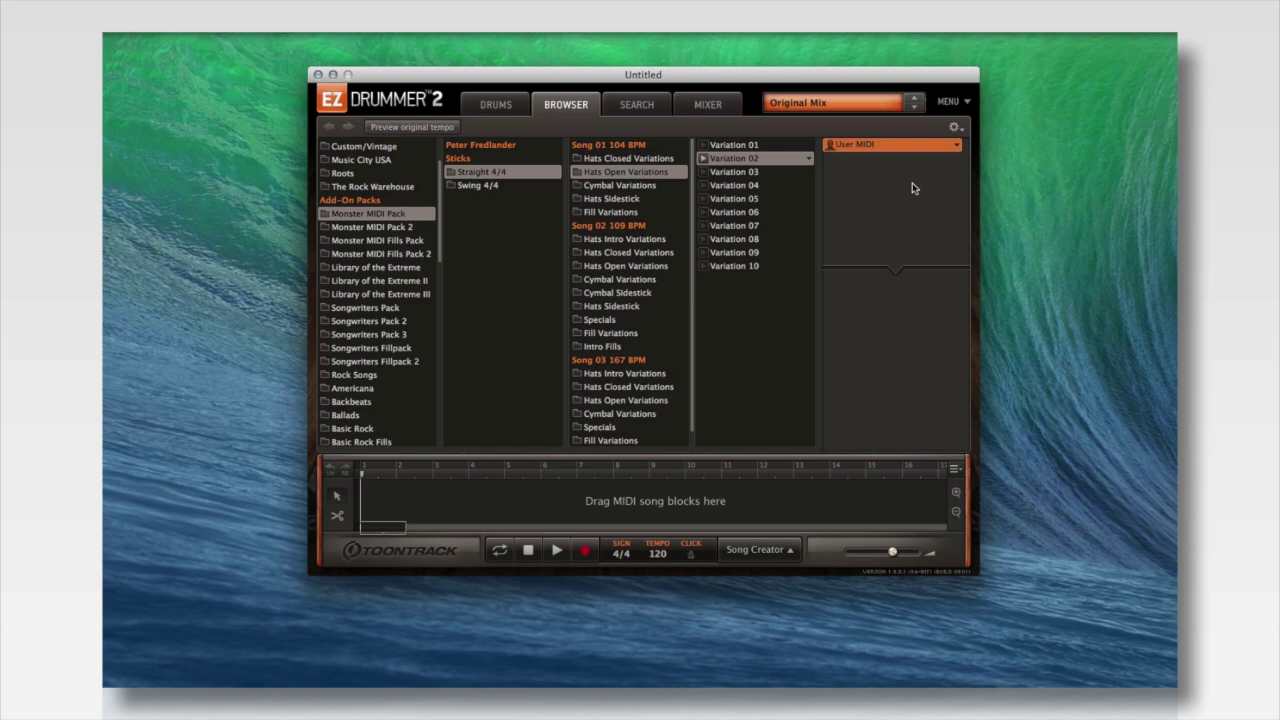
Add a new folder under User MIDI and choose the option to add a folder to the browser.
click(956, 145)
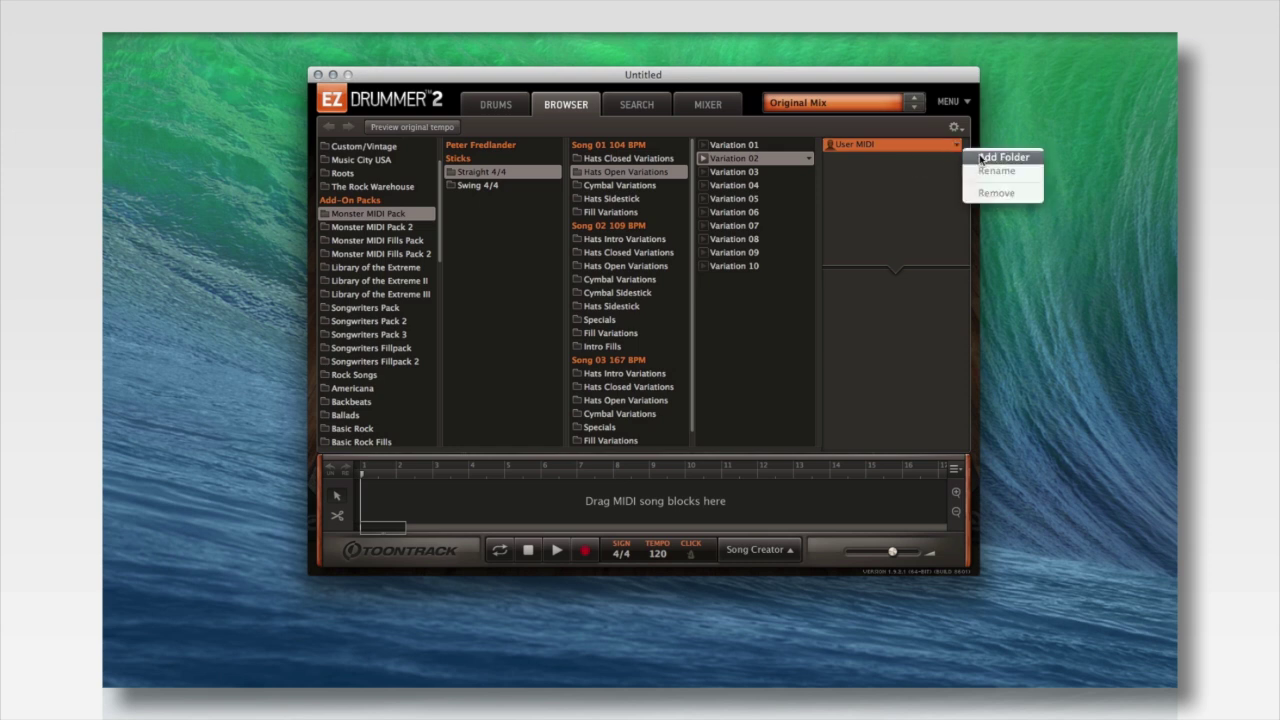
click(980, 158)
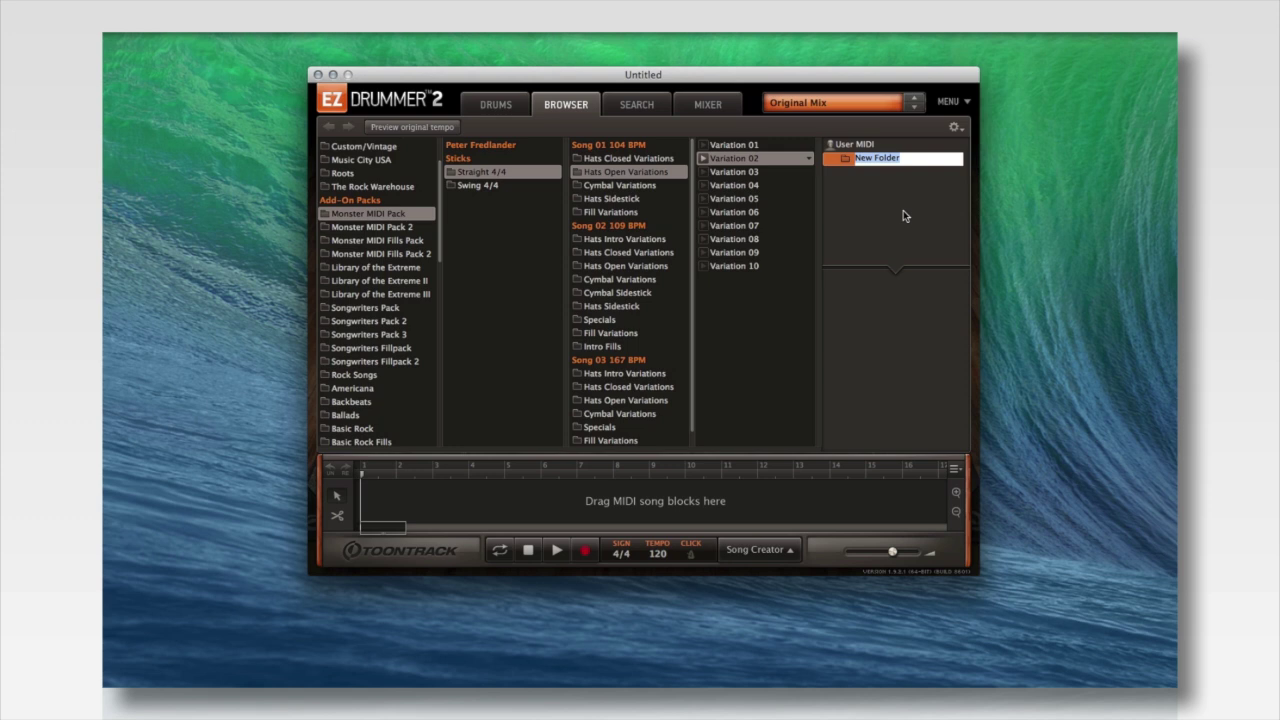
click(958, 130)
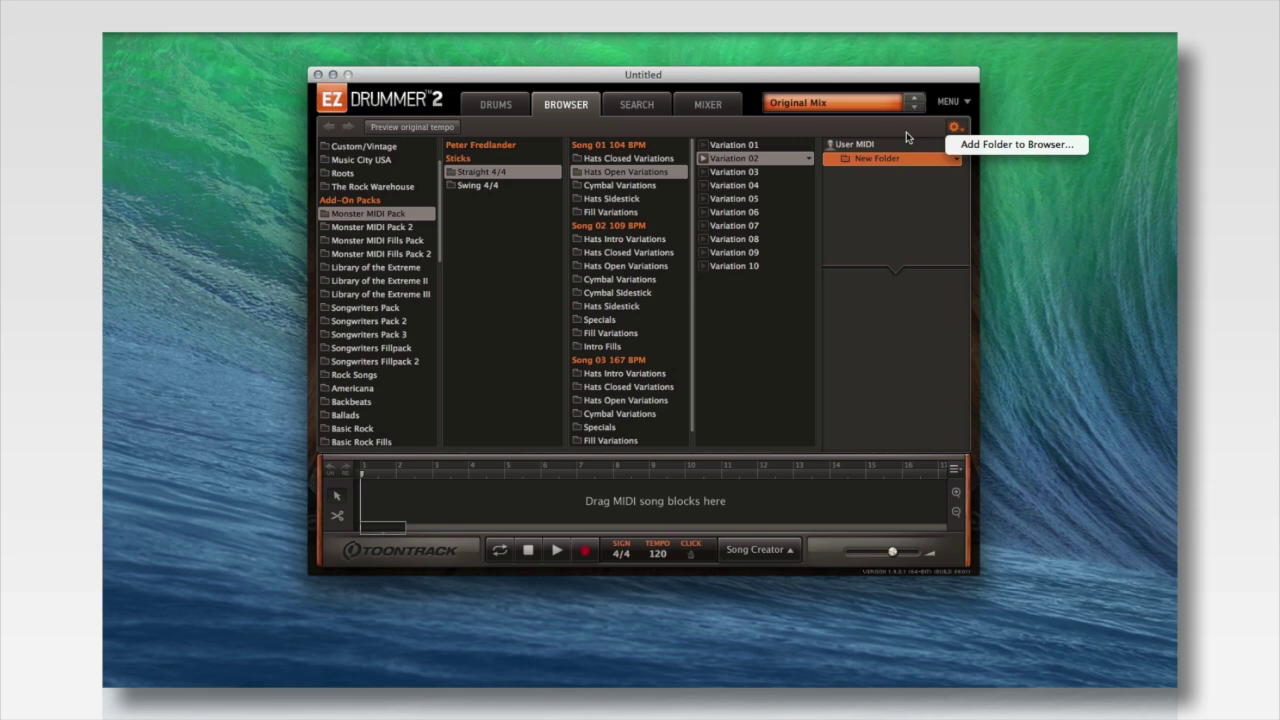
click(975, 144)
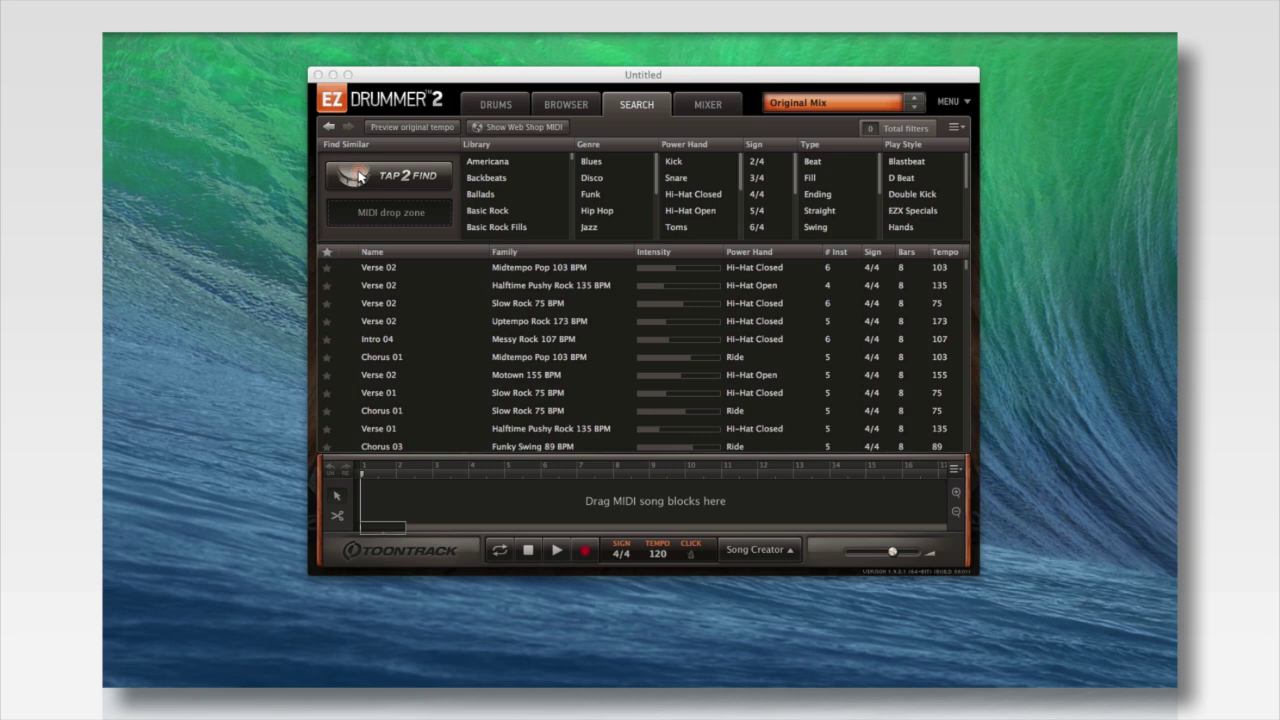
Filter the grooves by library Ballads, genre Pop/Rock/Country, power hand Hi-Hat Closed, sign 4/4 and type Straight.
click(492, 198)
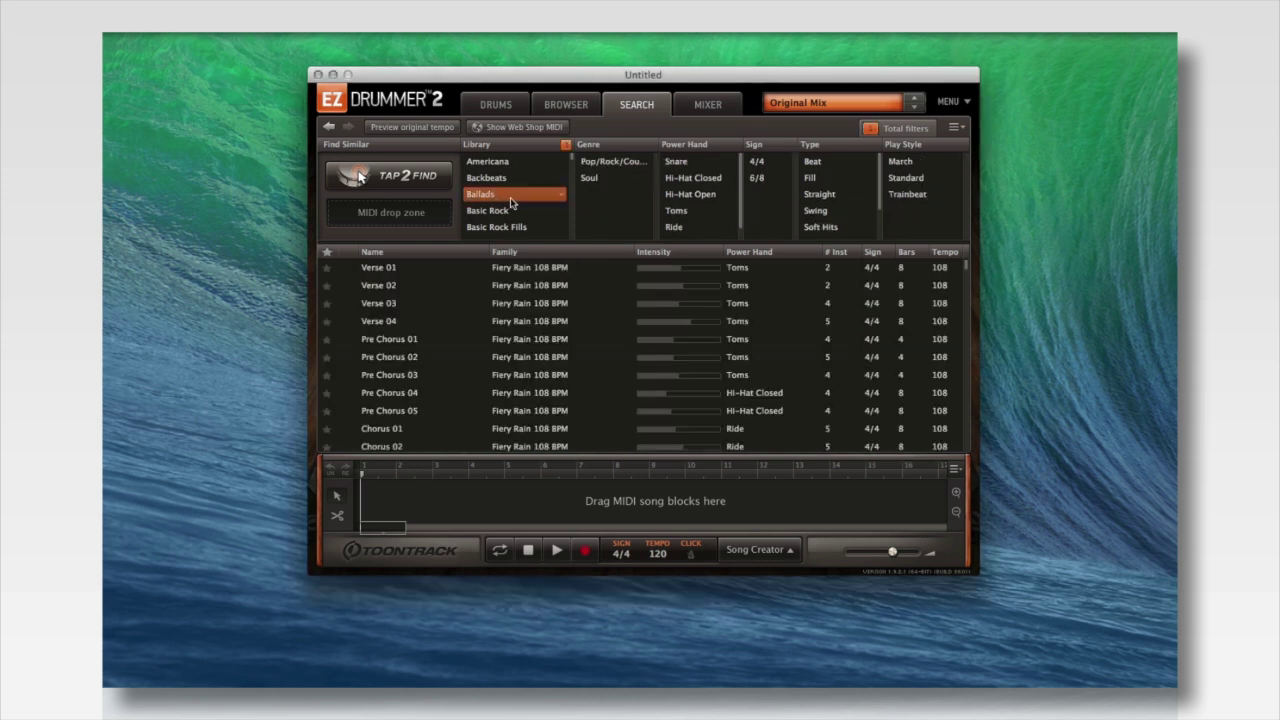
click(603, 163)
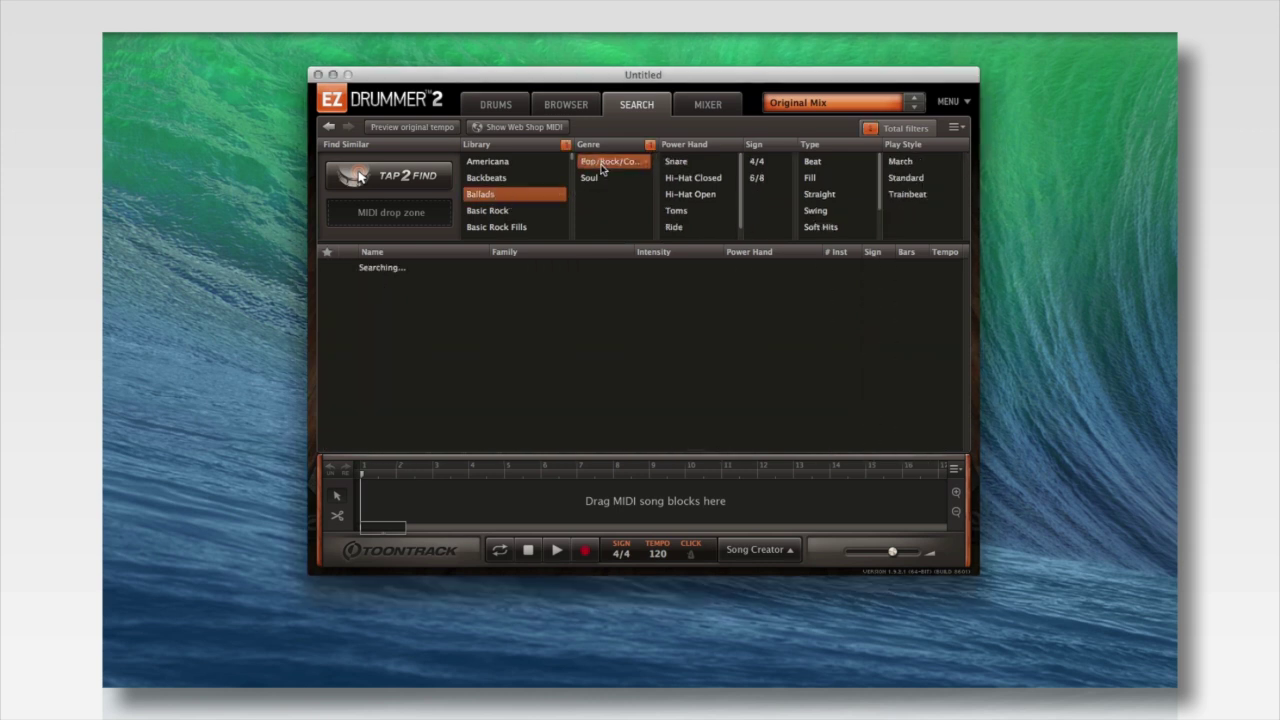
click(693, 178)
click(765, 163)
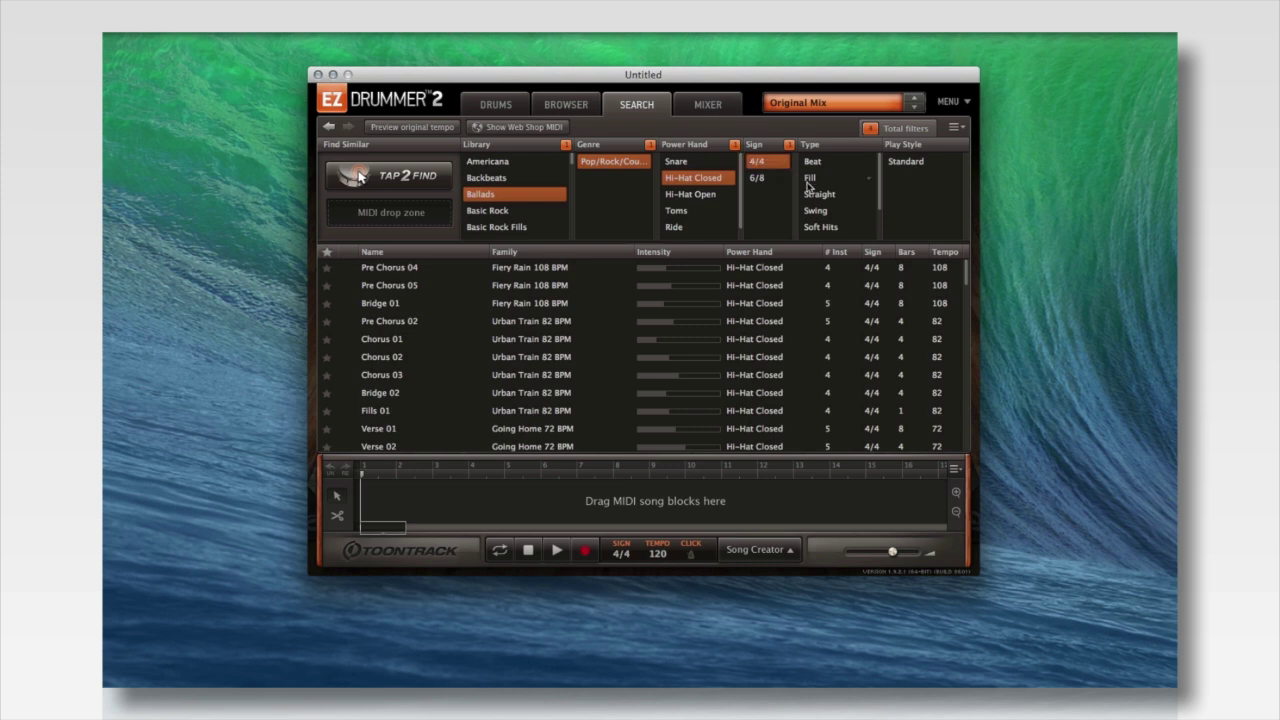
click(820, 195)
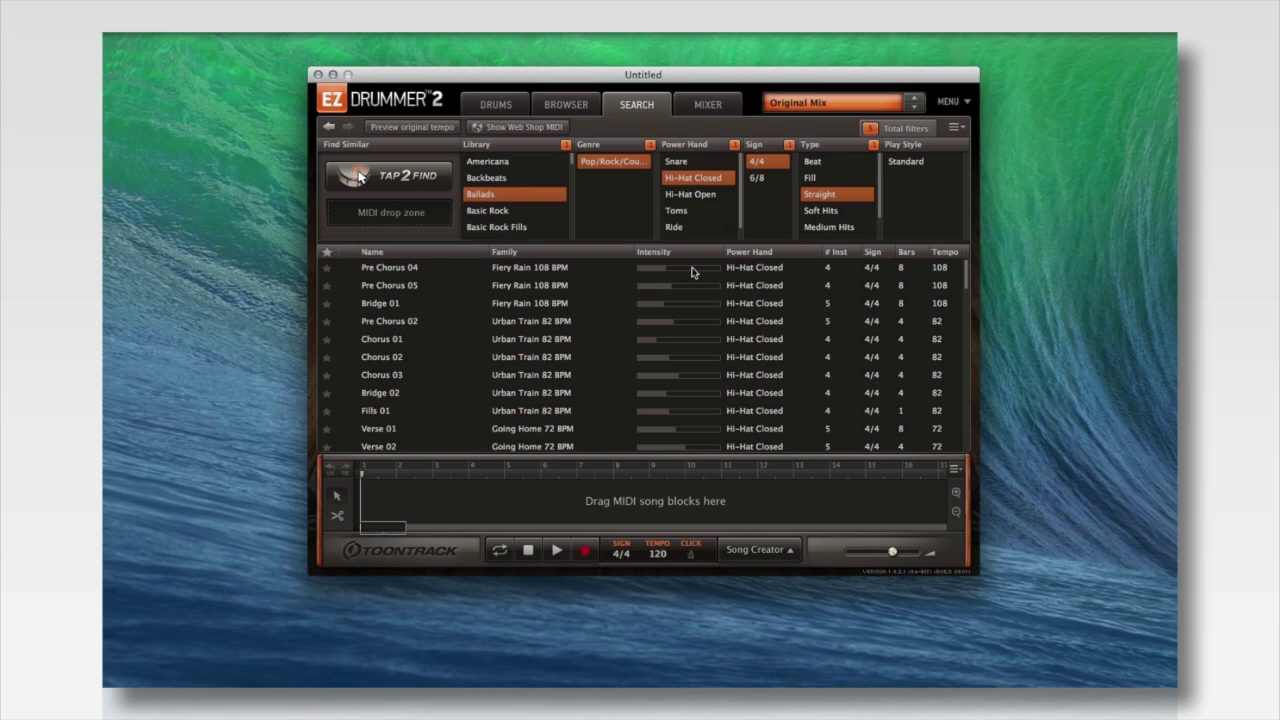
Add the Library and Resolution columns to the search results and look across the list.
click(955, 127)
mouse_move(962, 158)
click(895, 172)
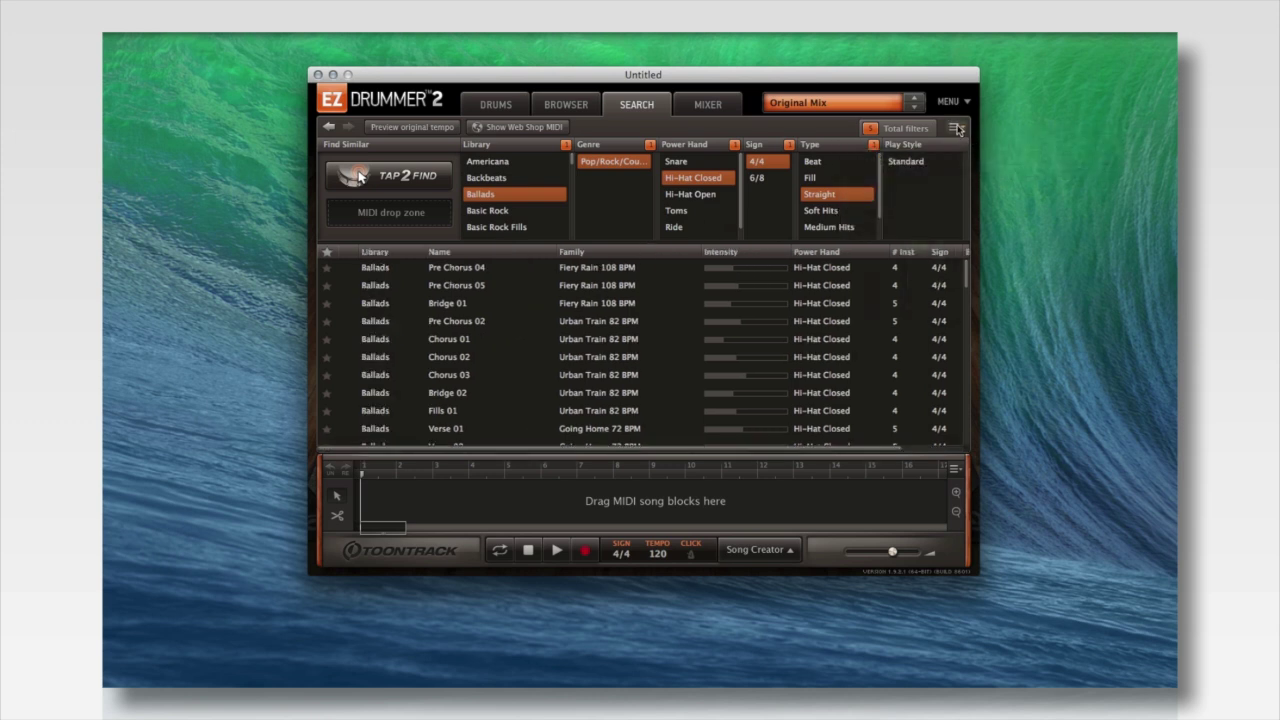
click(956, 128)
mouse_move(962, 160)
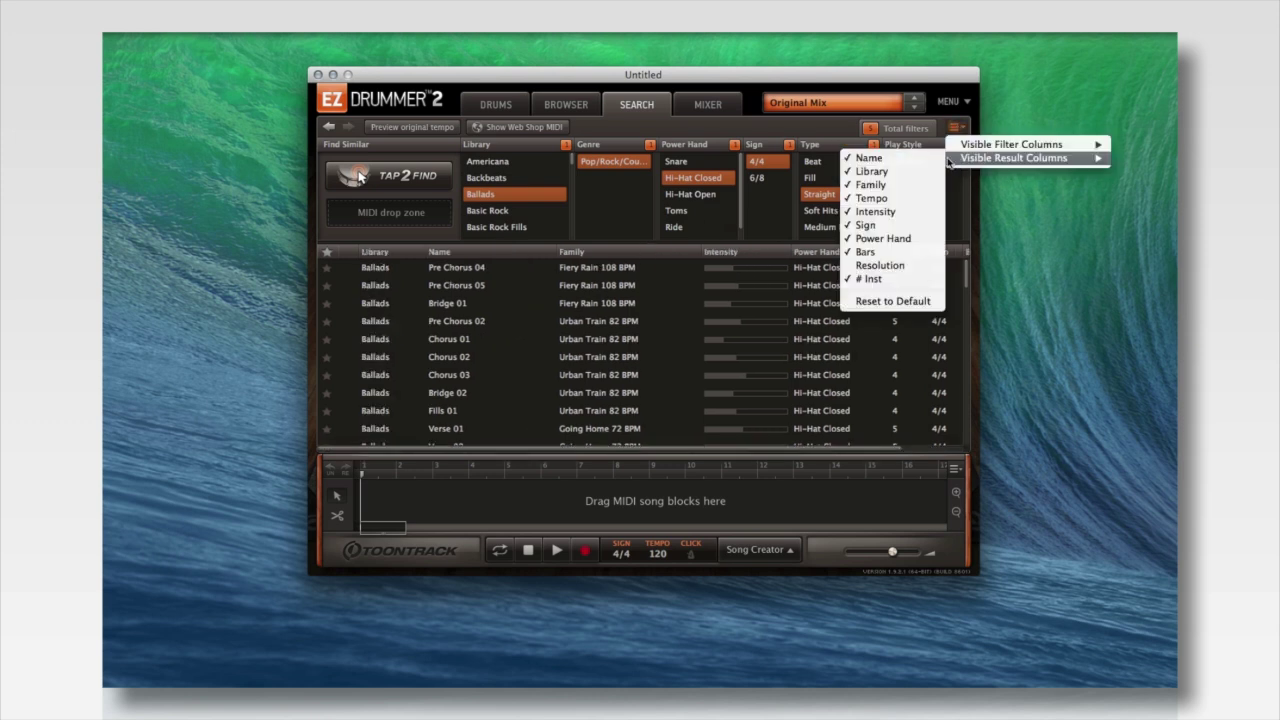
click(887, 268)
scroll(800, 380, down, 1)
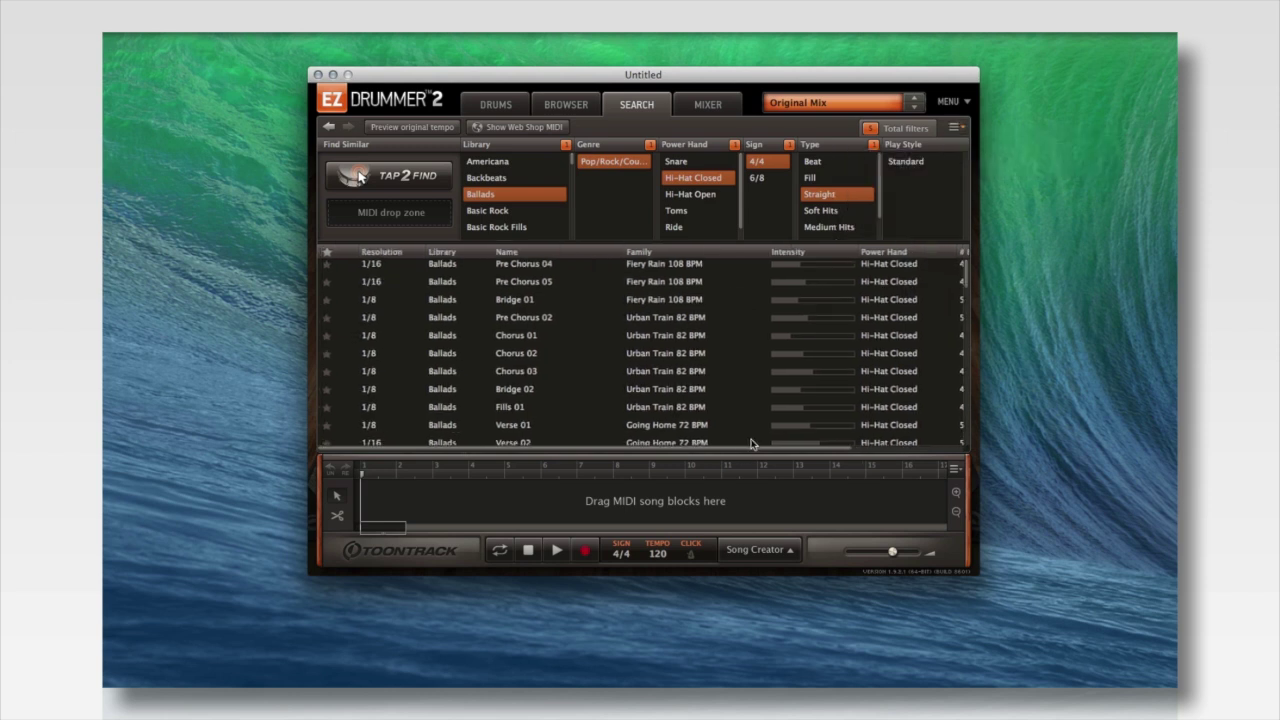
scroll(749, 448, right, 3)
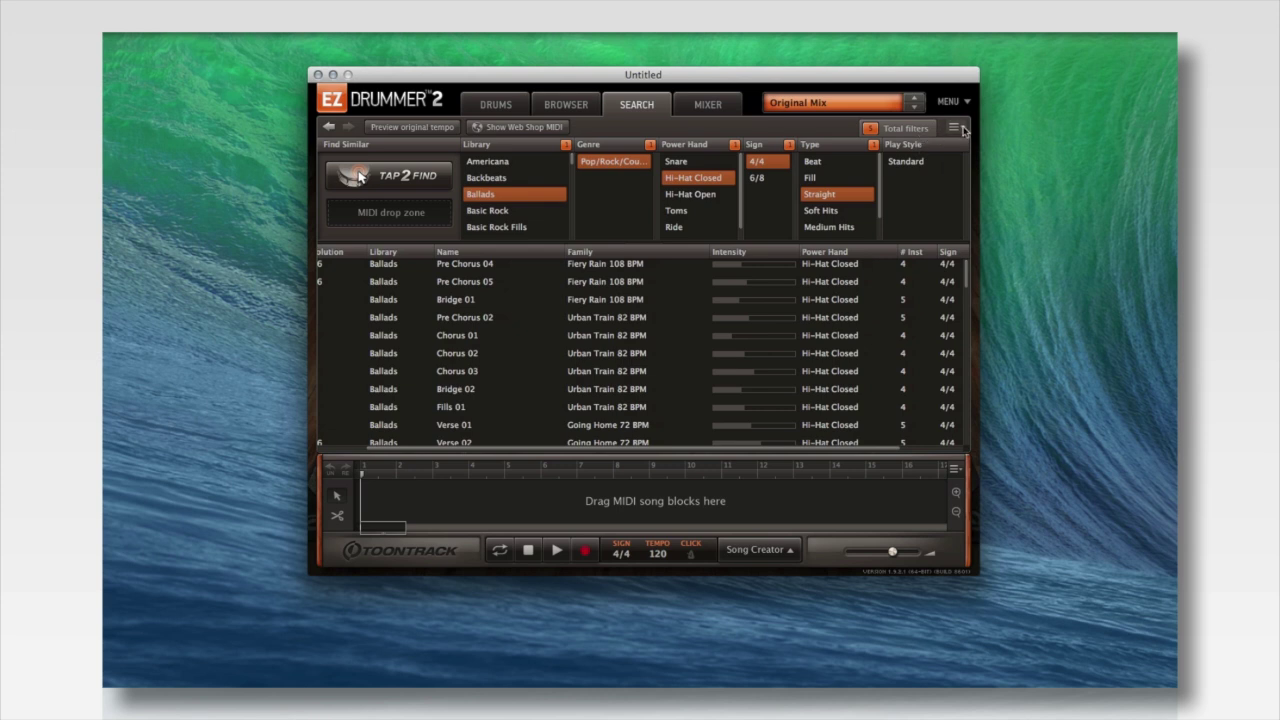
Hide the Library filter column and clear all active filters.
click(955, 128)
mouse_move(966, 145)
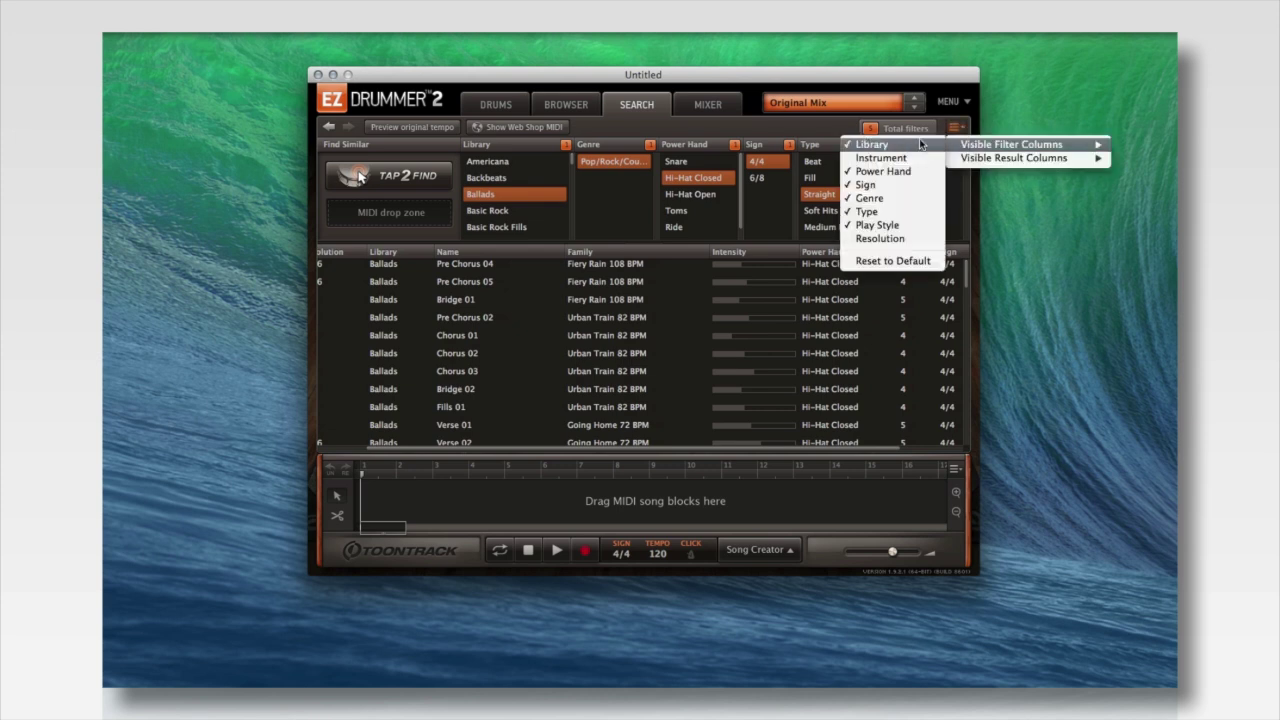
click(906, 145)
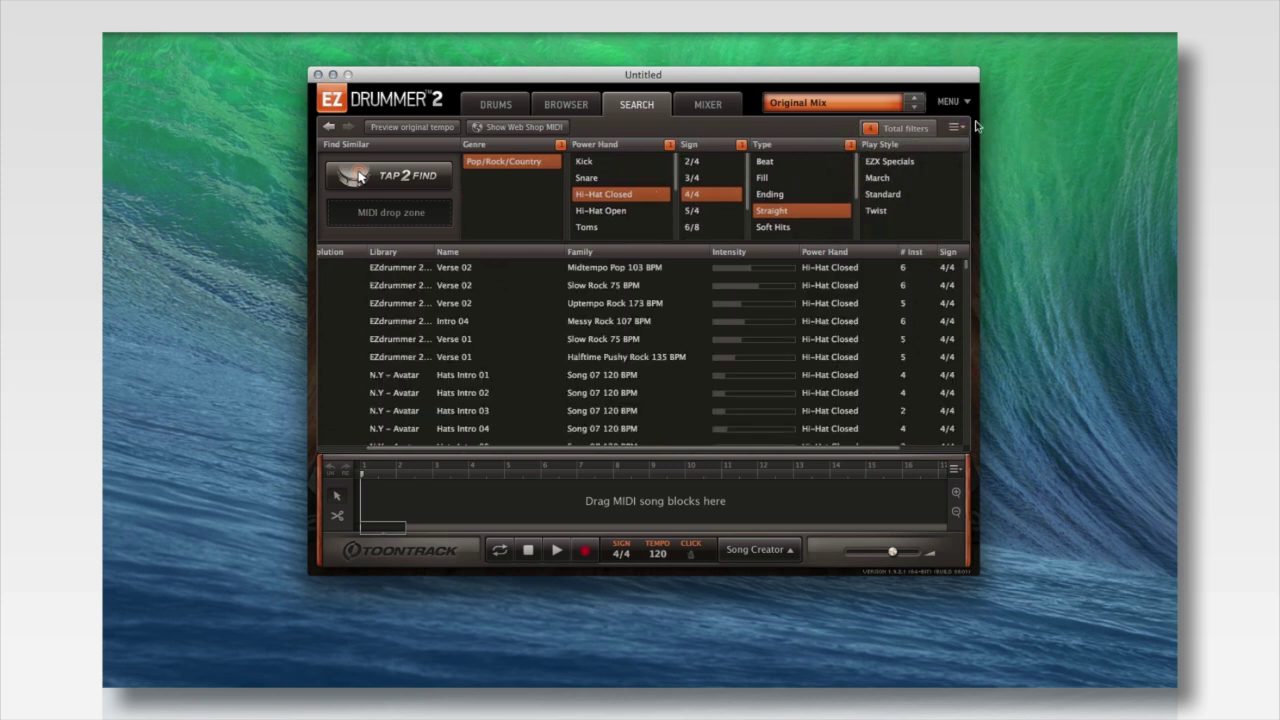
click(870, 130)
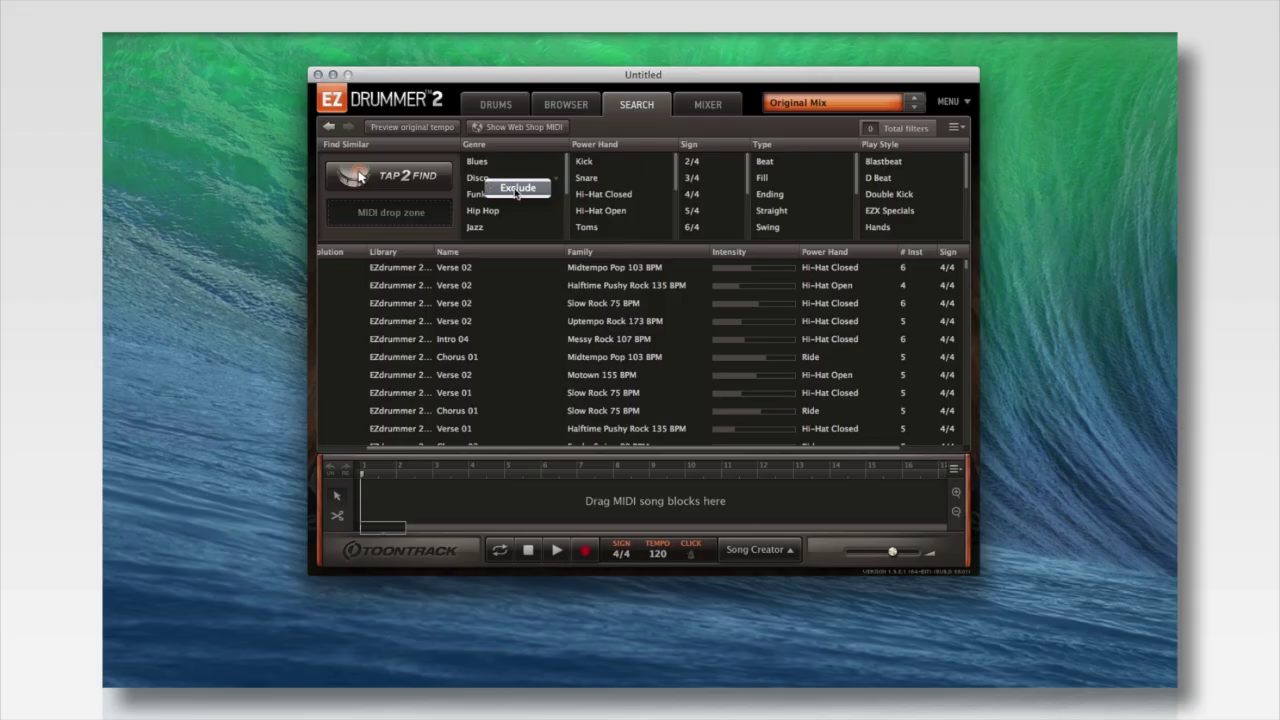
Exclude the Disco genre and the Hi-Hat Closed power hand from the groove search.
click(517, 190)
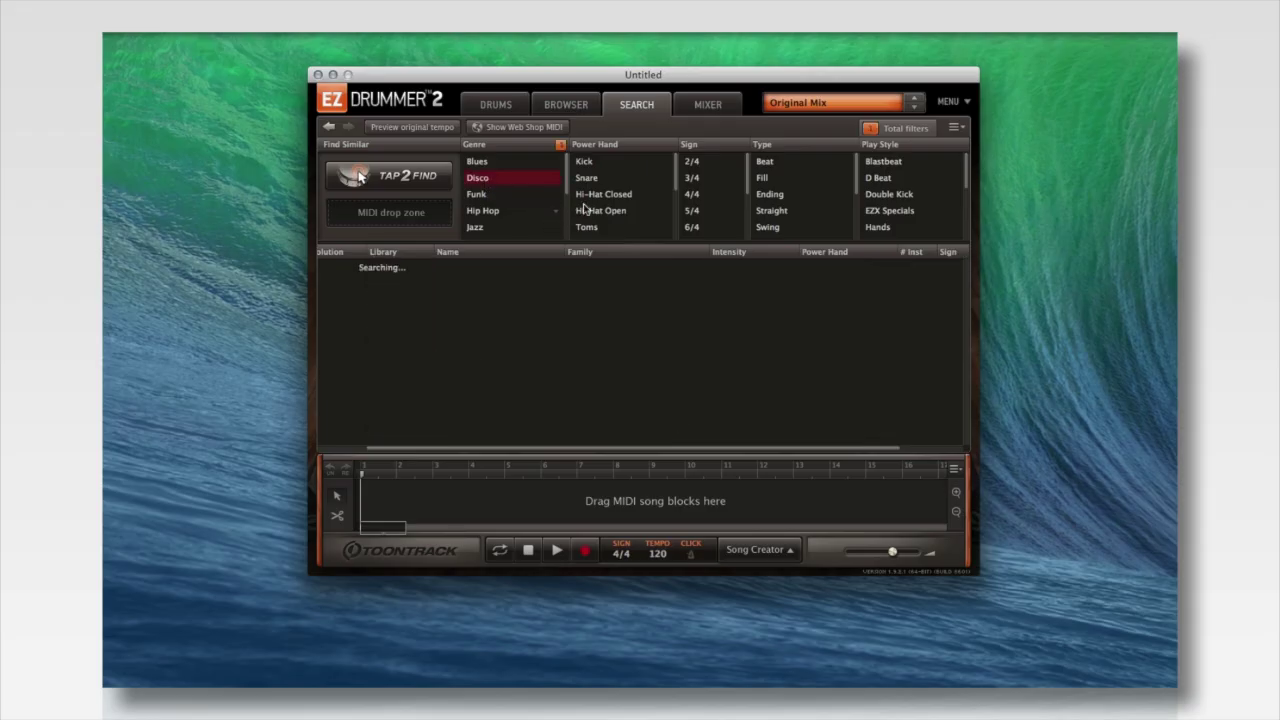
right_click(612, 199)
click(637, 205)
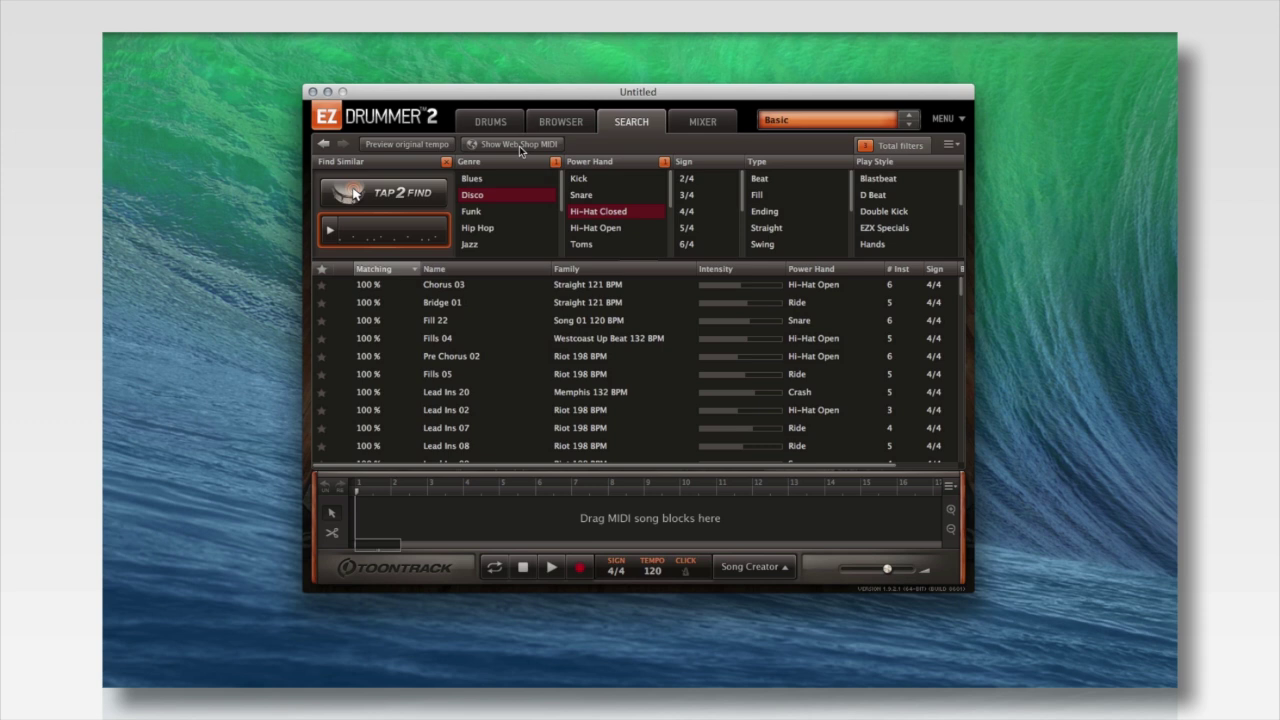
Include Web Shop MIDI in the search results and clear all active filters.
click(519, 148)
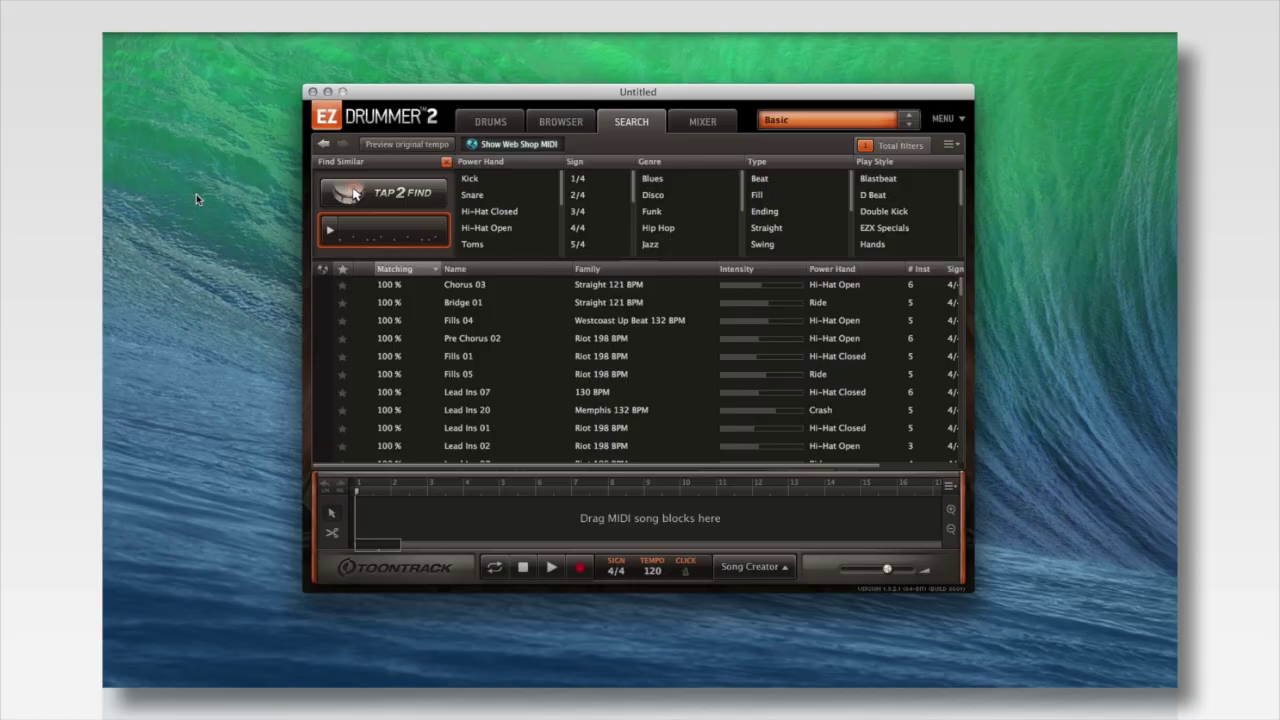
click(868, 147)
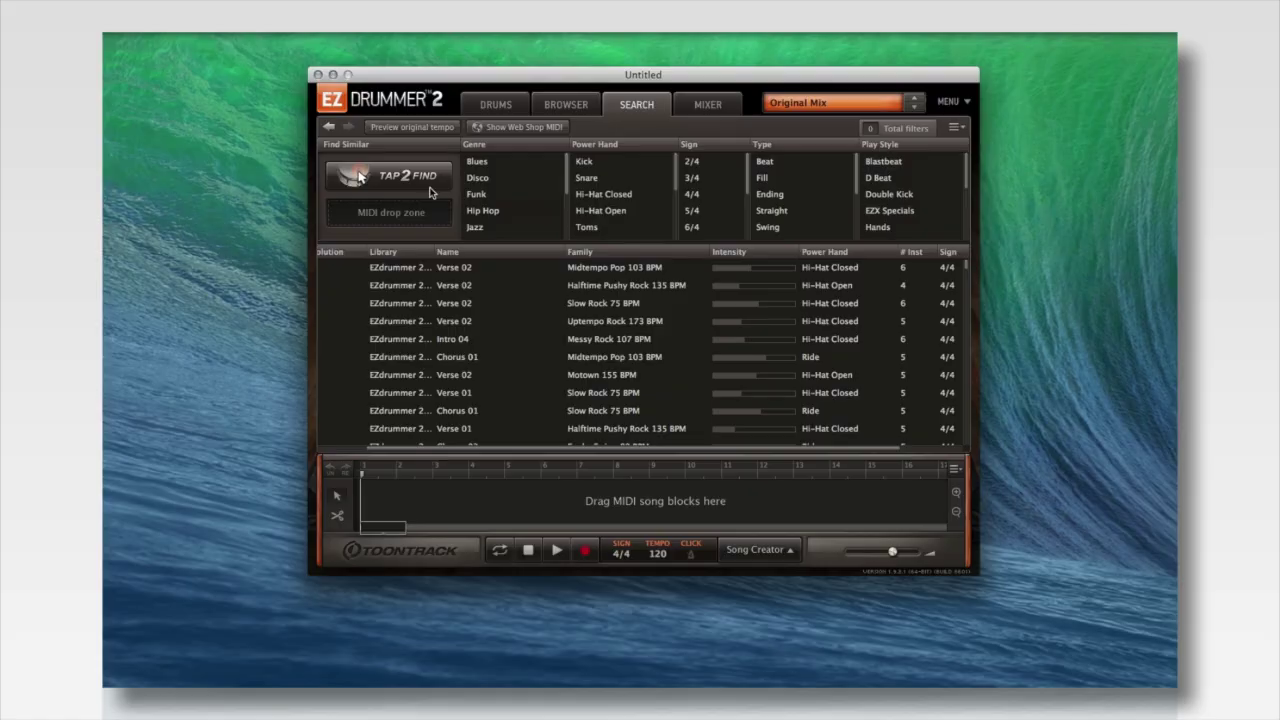
Open Tap 2 Find and tap a beat on the kick and snare drums.
click(417, 181)
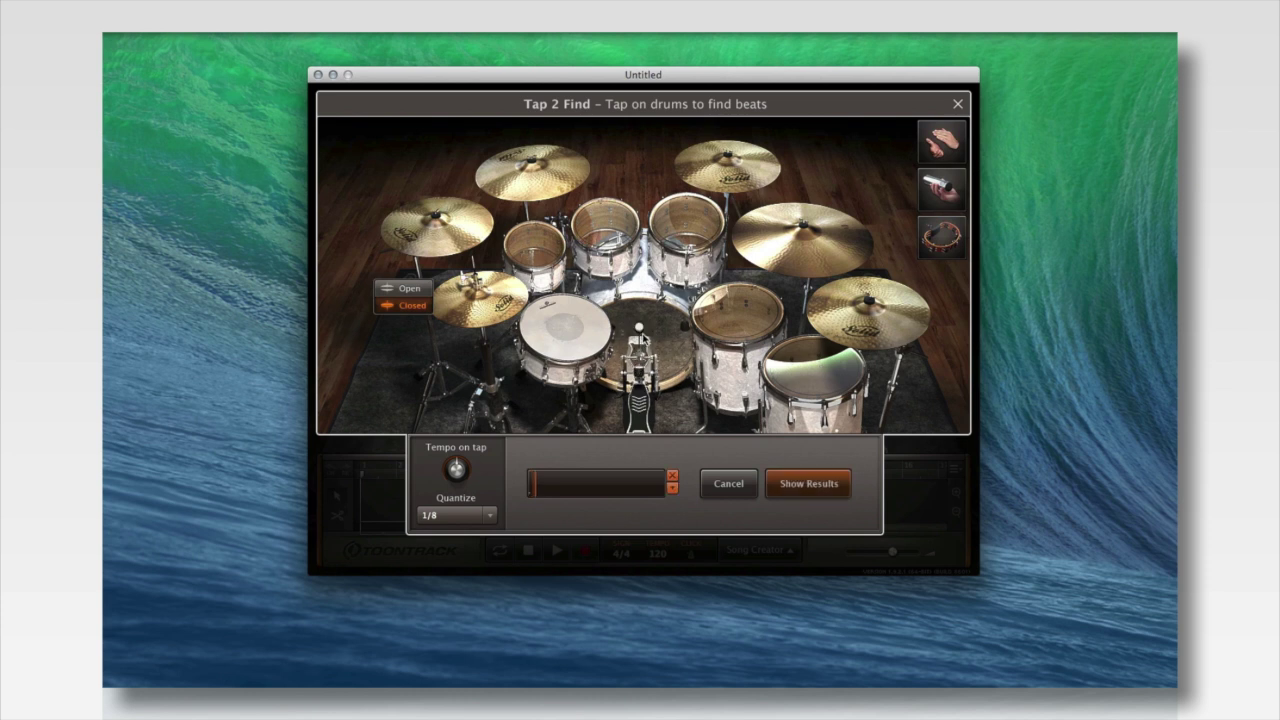
click(642, 338)
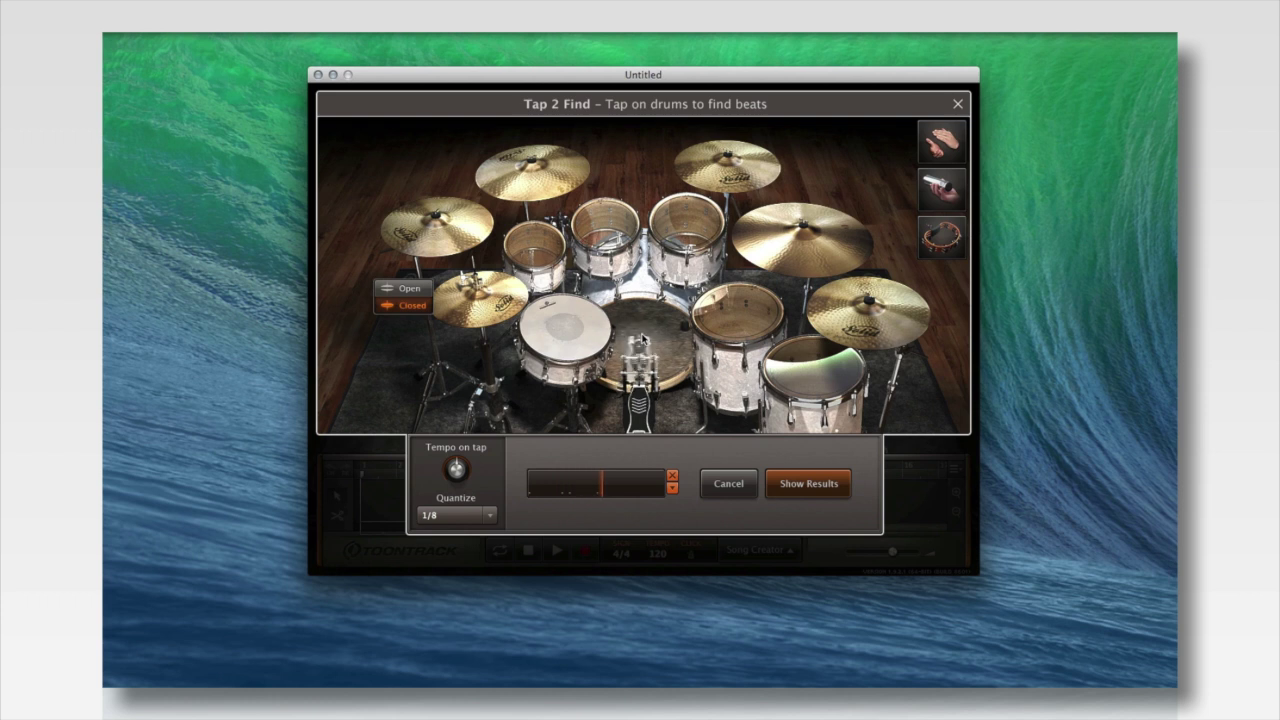
click(642, 338)
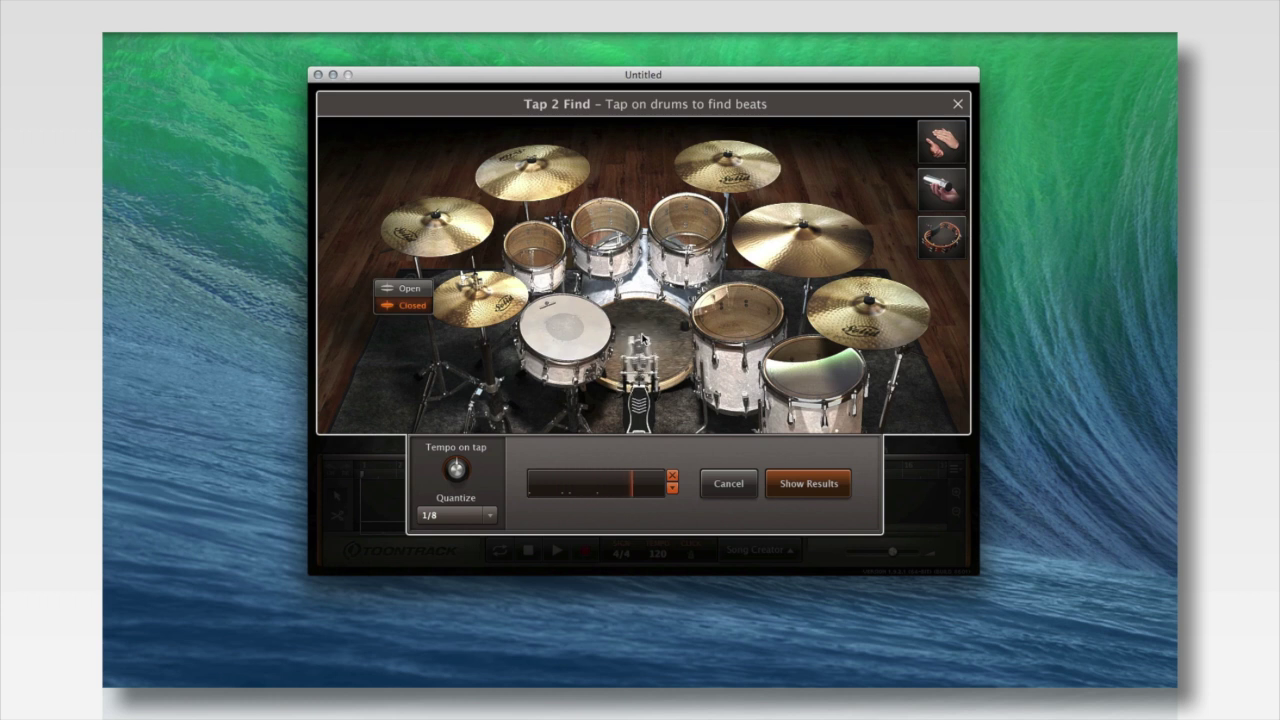
click(573, 334)
click(573, 334)
click(573, 334)
click(573, 334)
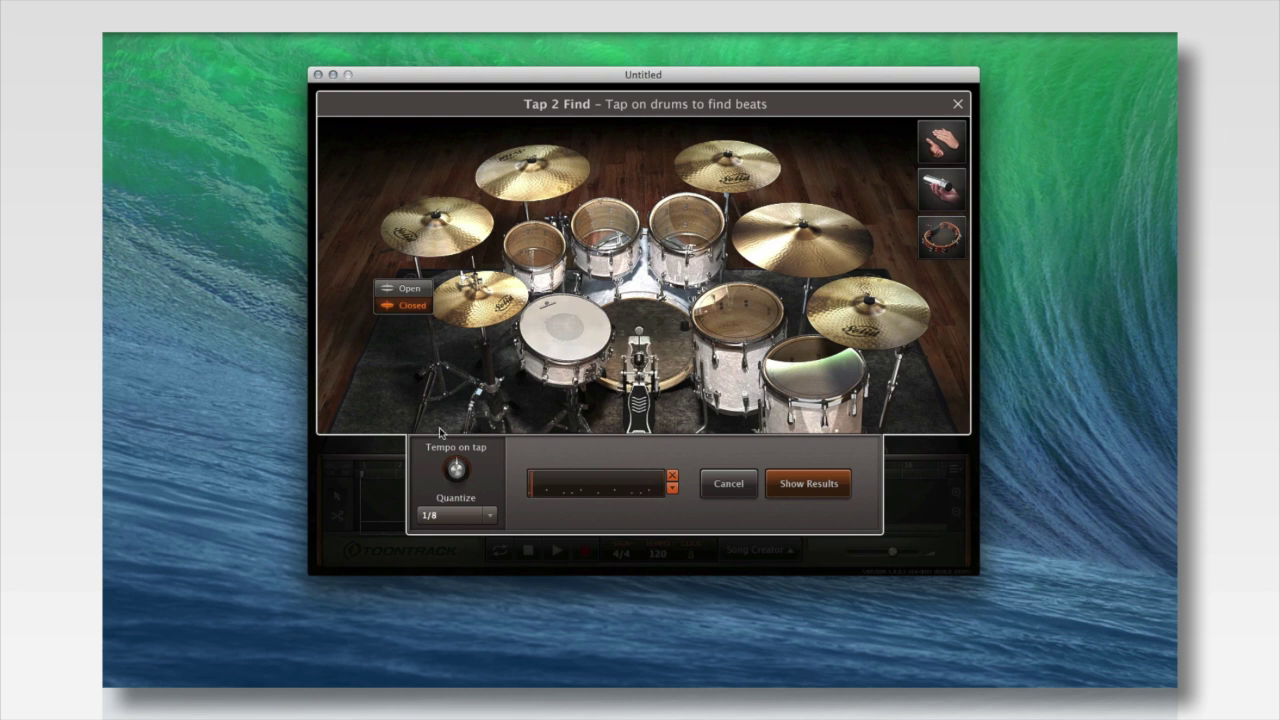
Try 1/16 quantize on the tapped beat, set it back to 1/8 and show the matching grooves.
click(490, 517)
click(535, 533)
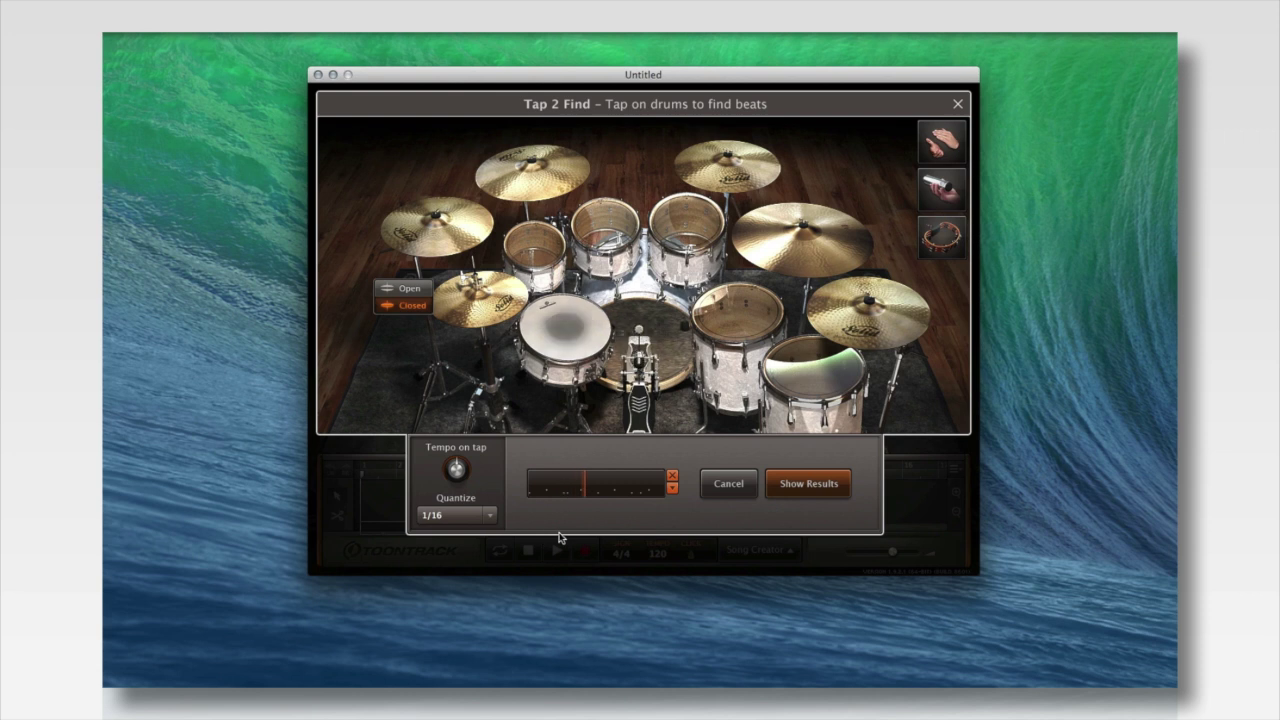
click(494, 516)
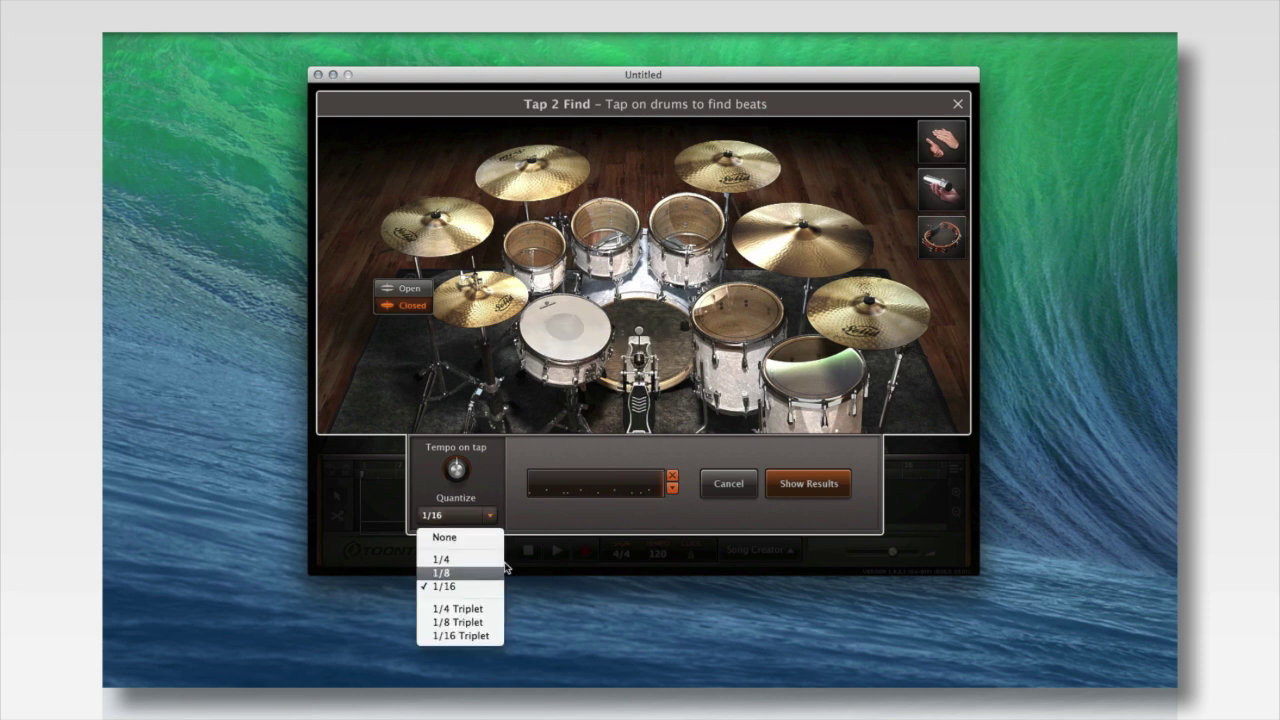
click(476, 574)
click(817, 485)
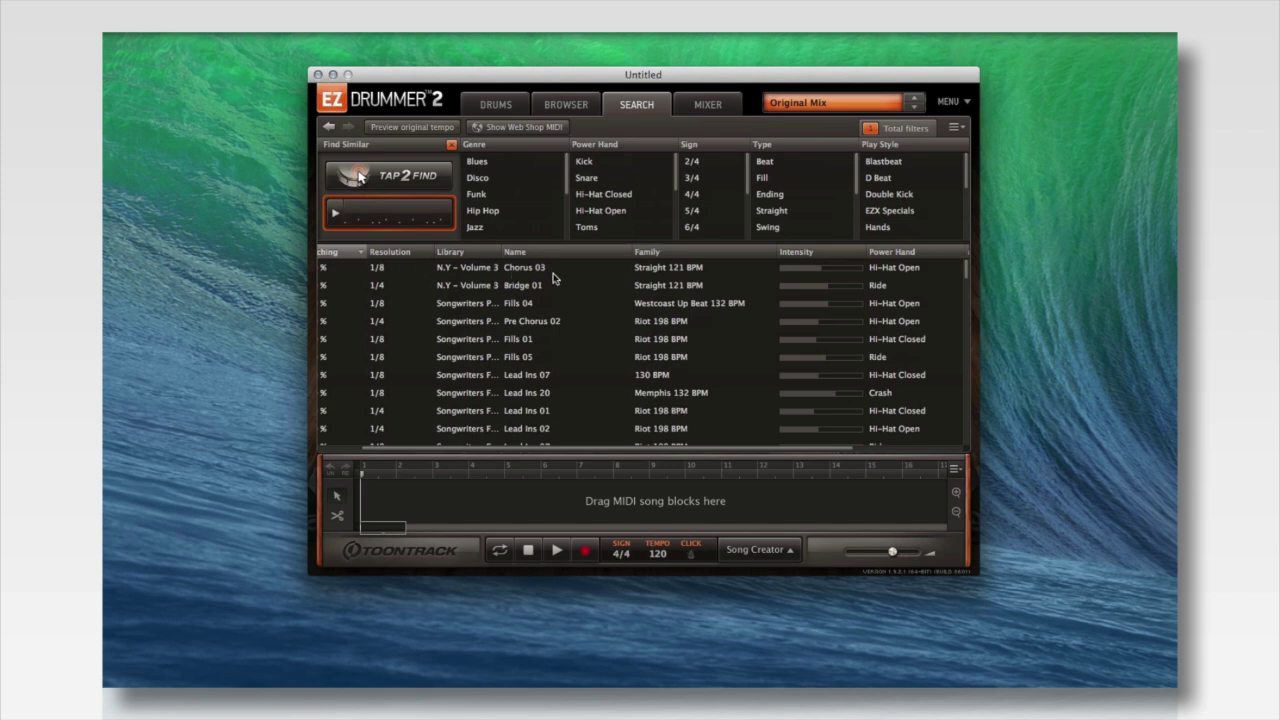
Look through the grooves matching the tapped beat, including their Matching percentages.
scroll(490, 265, left, 3)
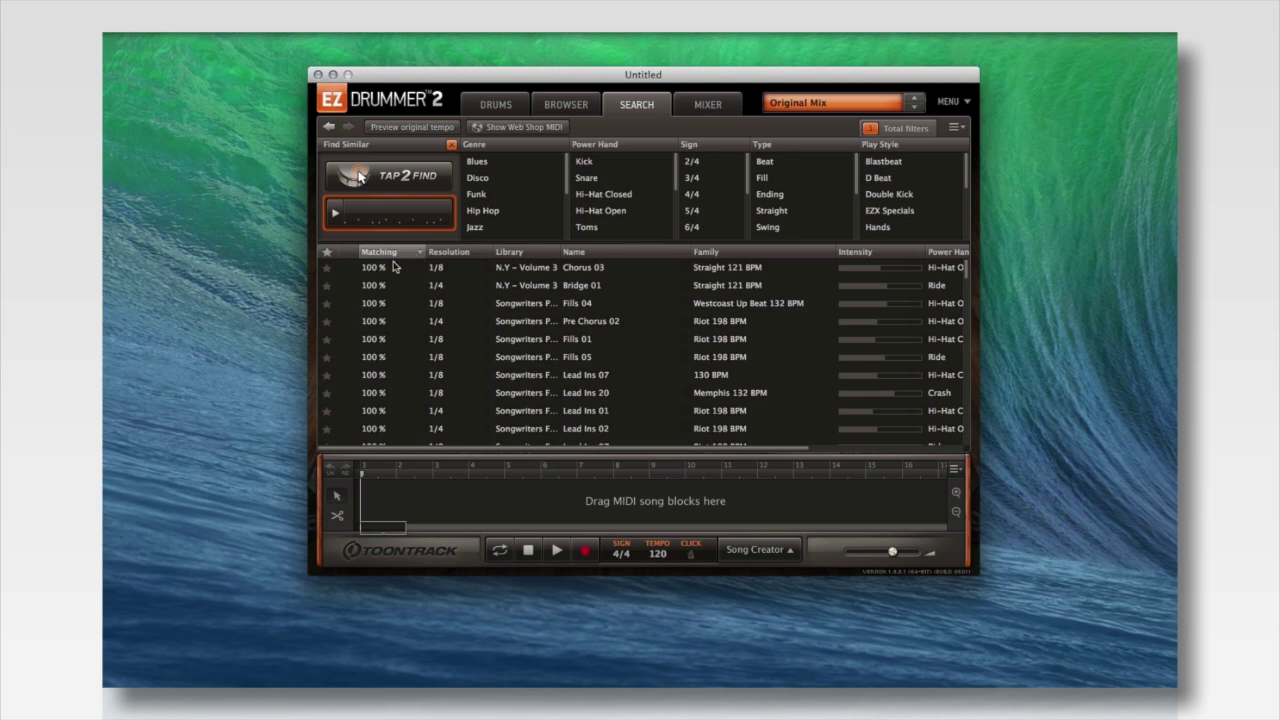
scroll(400, 274, down, 1)
scroll(400, 274, down, 3)
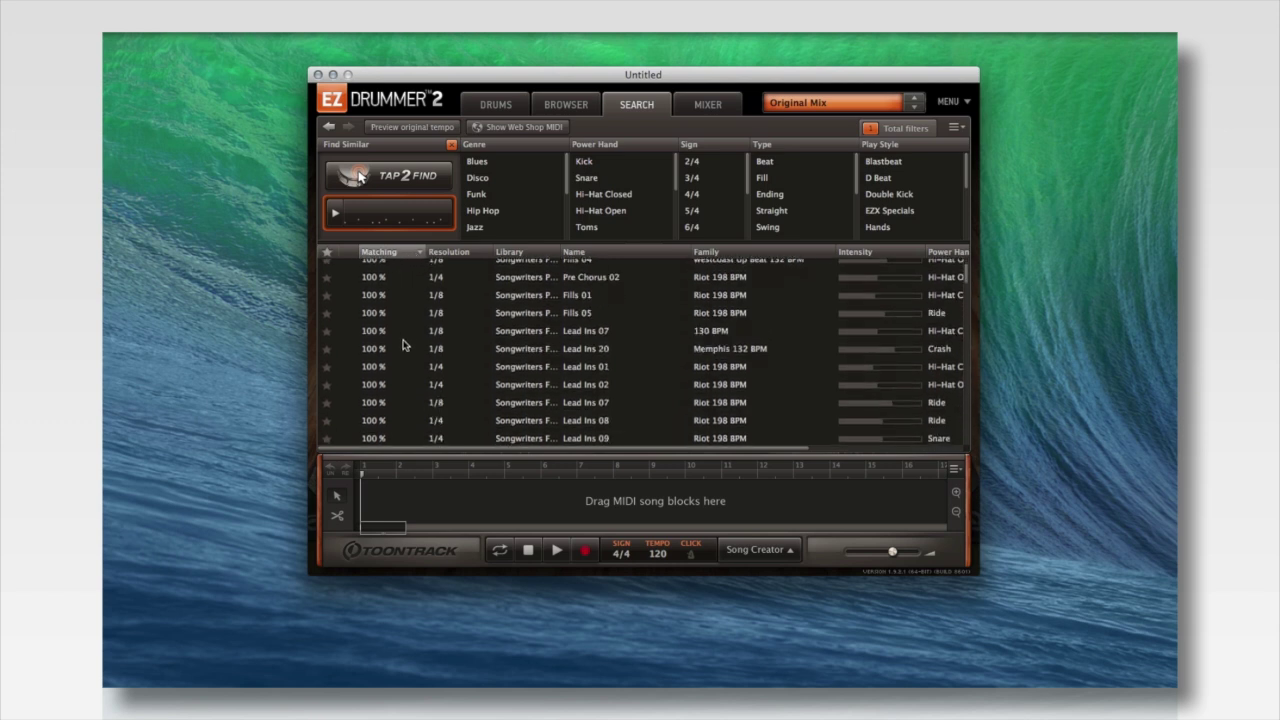
scroll(404, 341, down, 4)
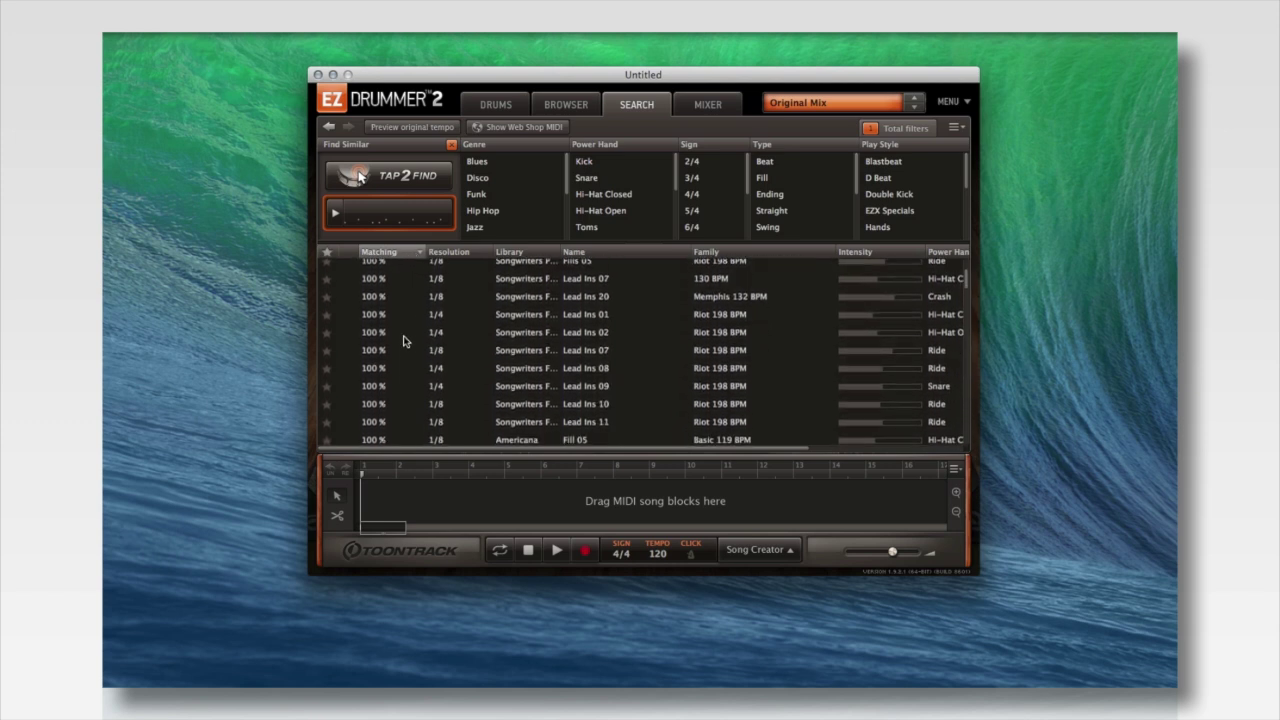
scroll(404, 341, down, 2)
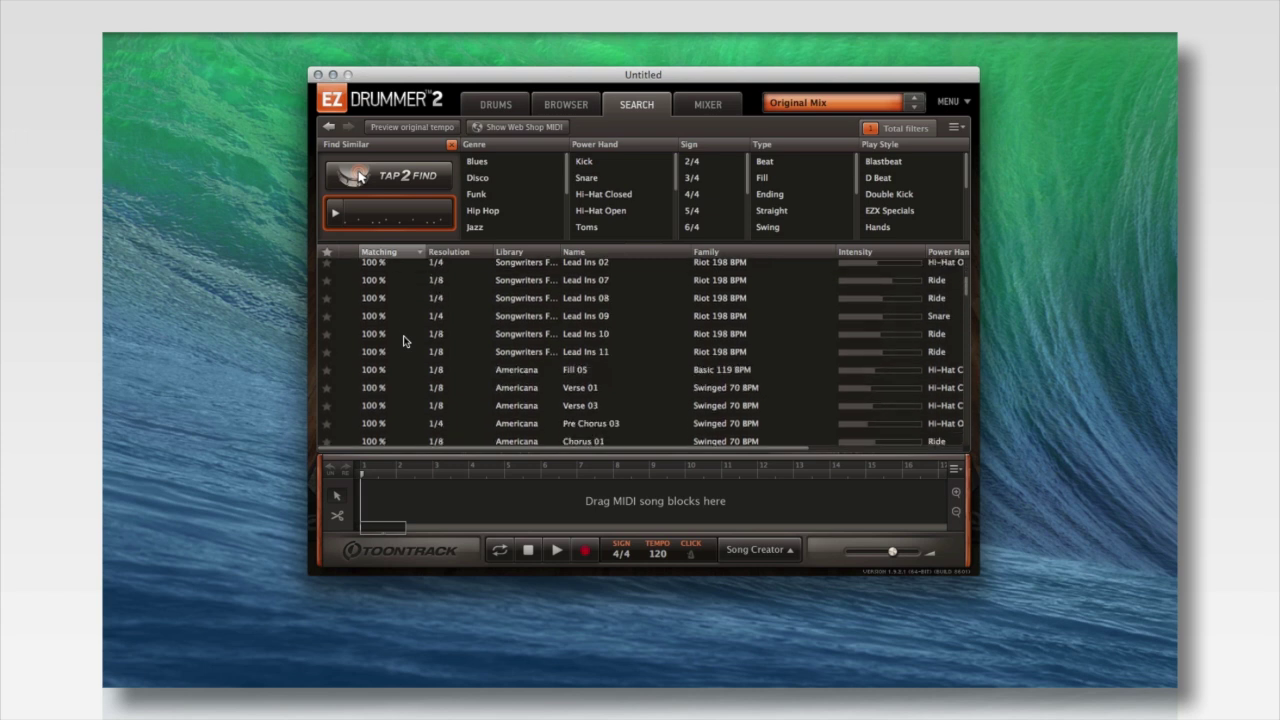
scroll(425, 336, down, 6)
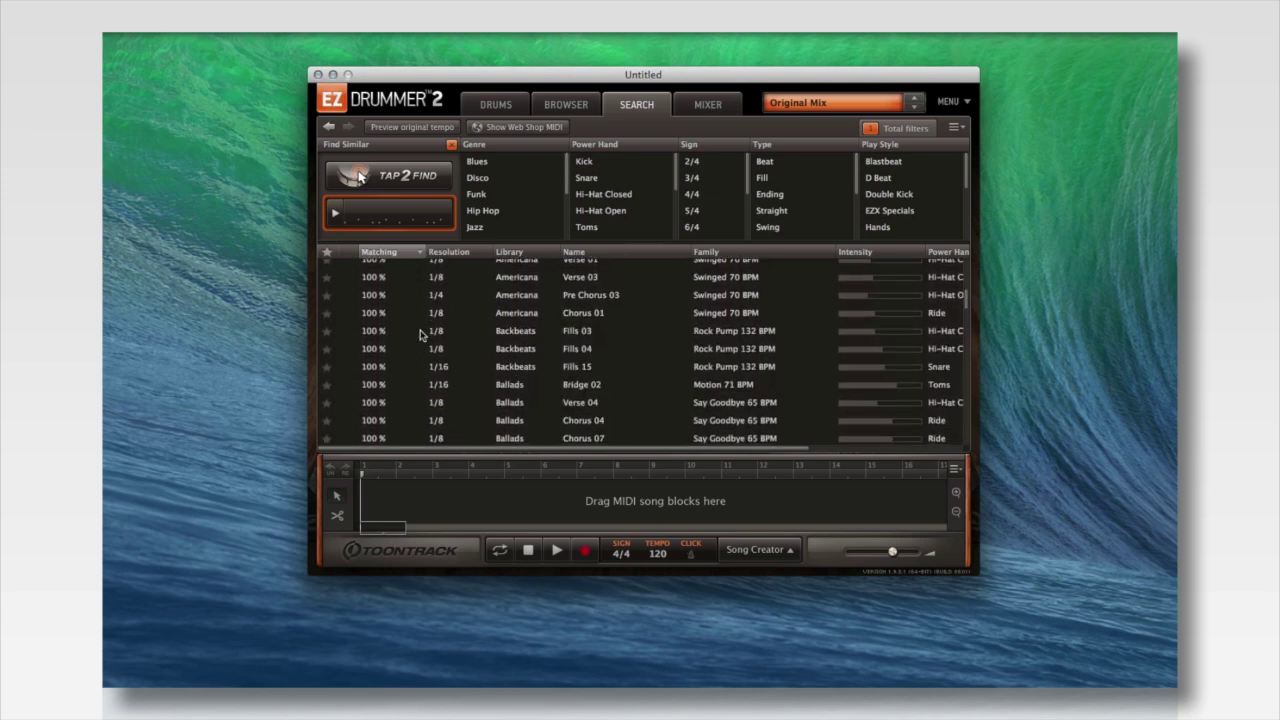
scroll(651, 347, up, 1)
scroll(651, 347, up, 5)
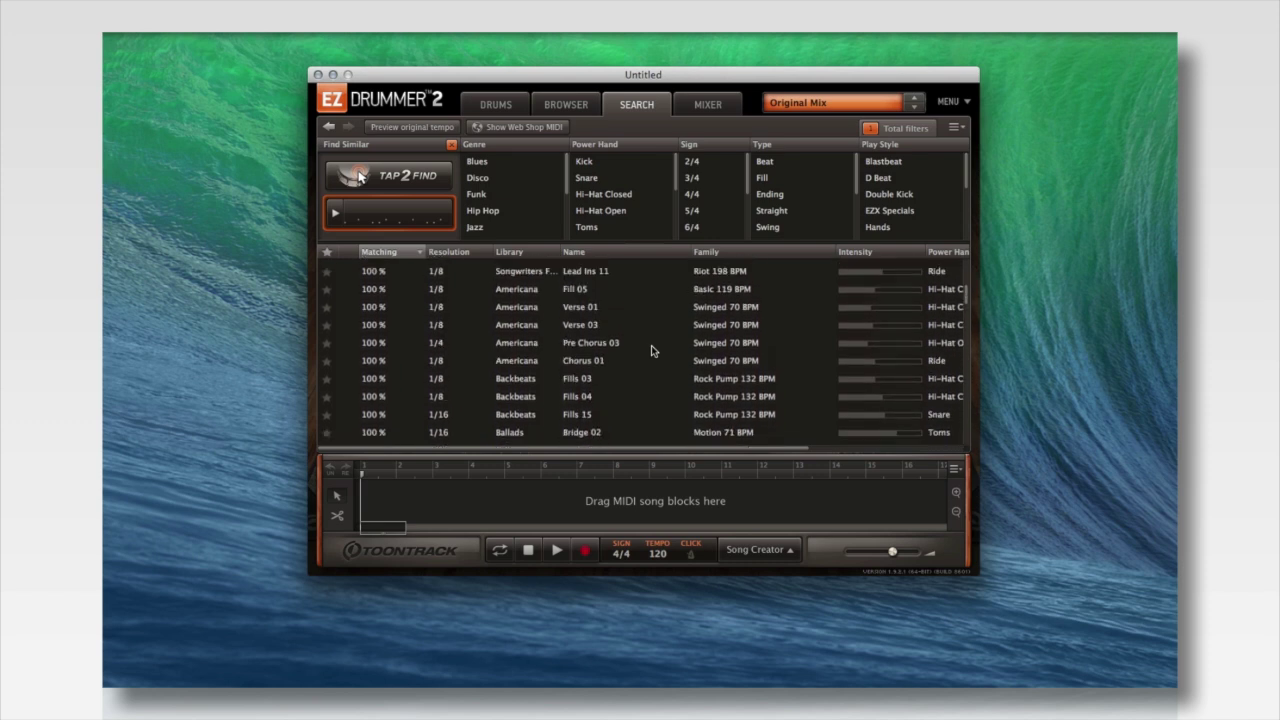
Preview the groove Lead Ins 07 from the Riot 198 BPM family and stop it.
click(382, 278)
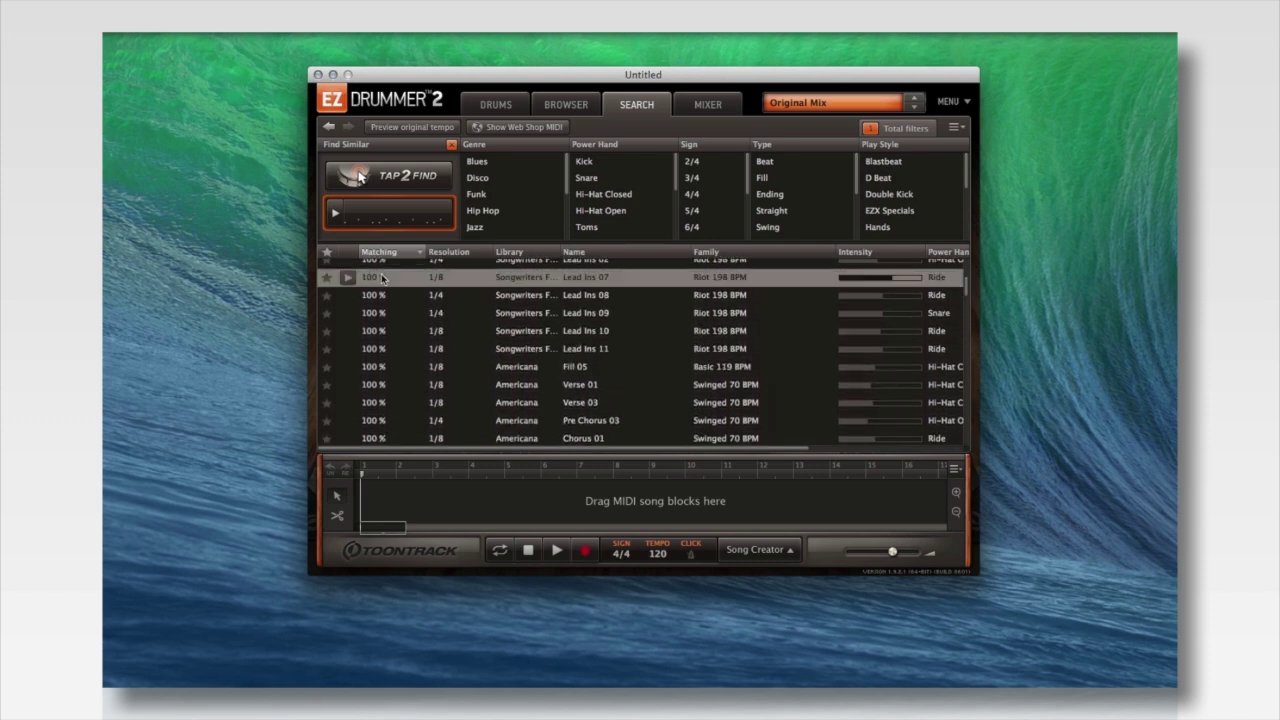
click(349, 278)
click(349, 279)
Preview the Basic Rock groove Verse 01 (Ruined Road 147 BPM) and place it at the start of the song track.
scroll(587, 347, down, 5)
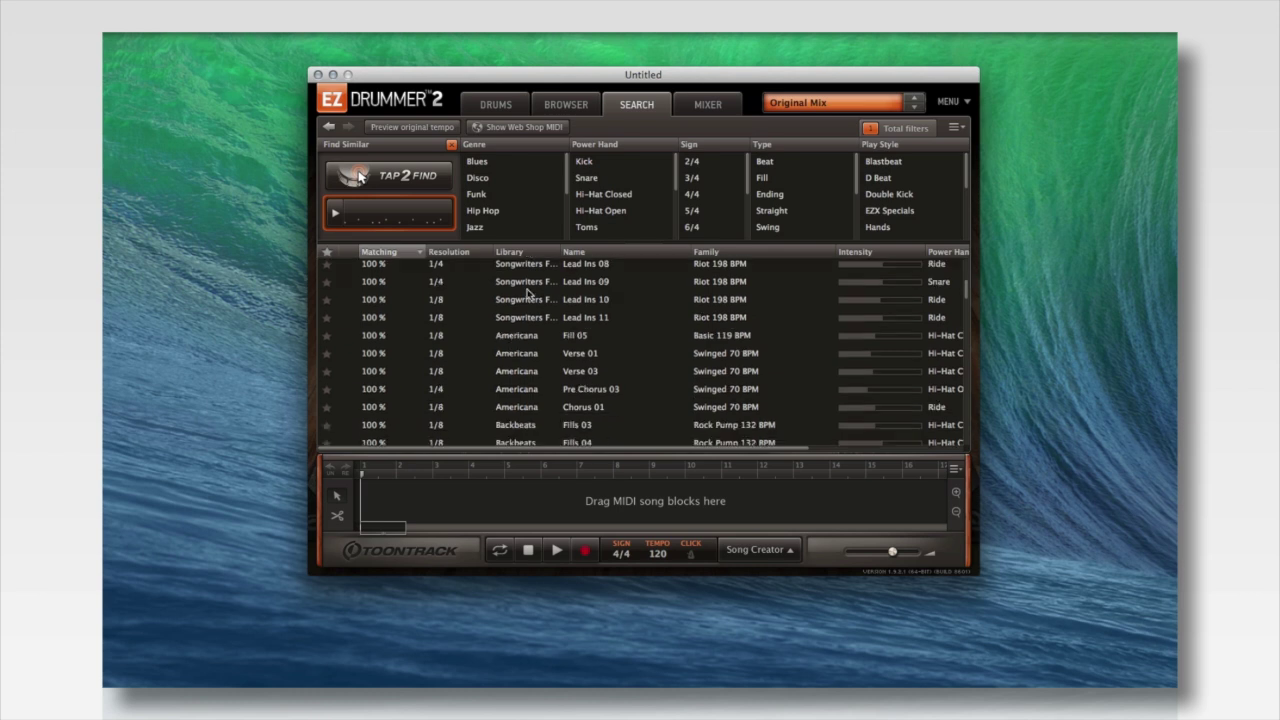
scroll(700, 371, down, 3)
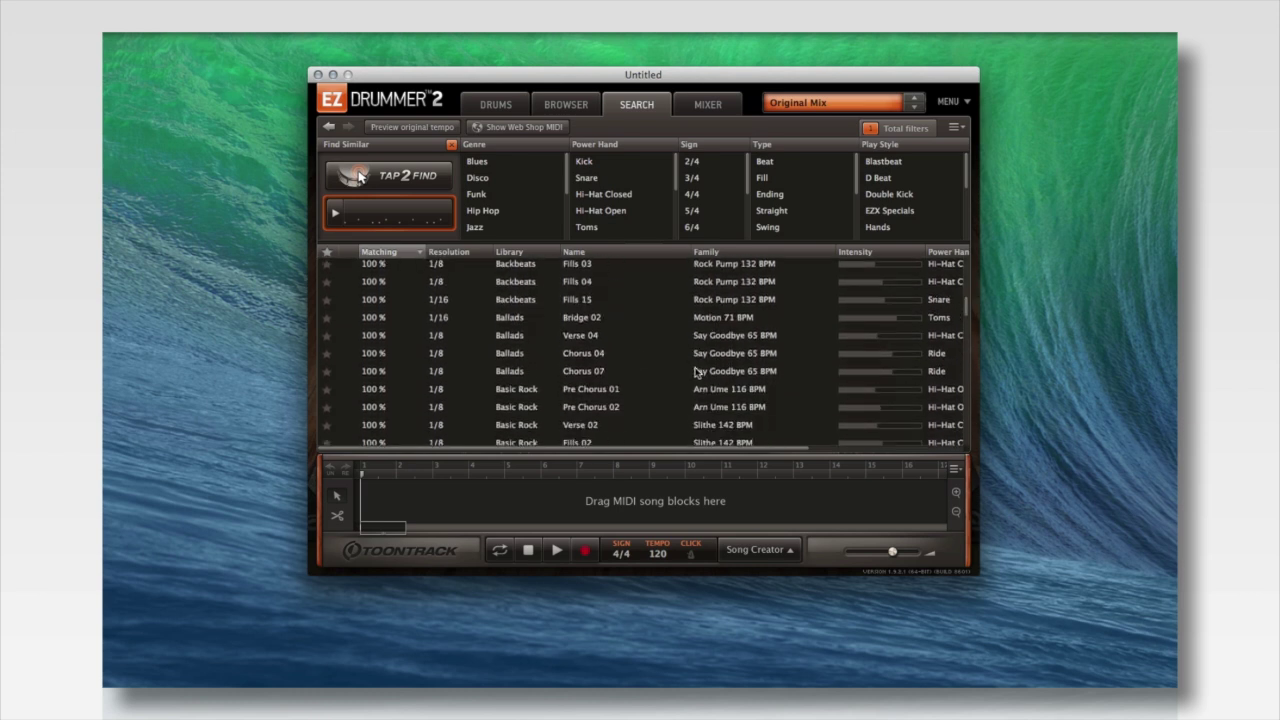
scroll(697, 390, down, 1)
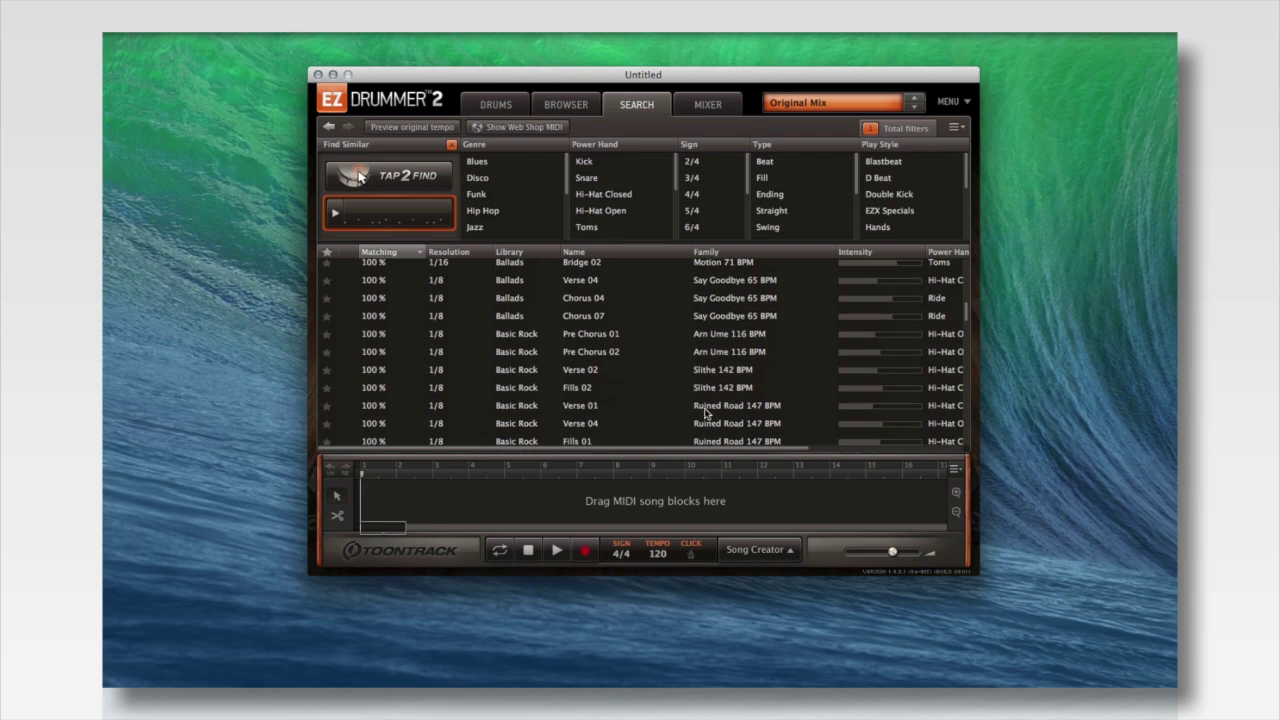
click(713, 407)
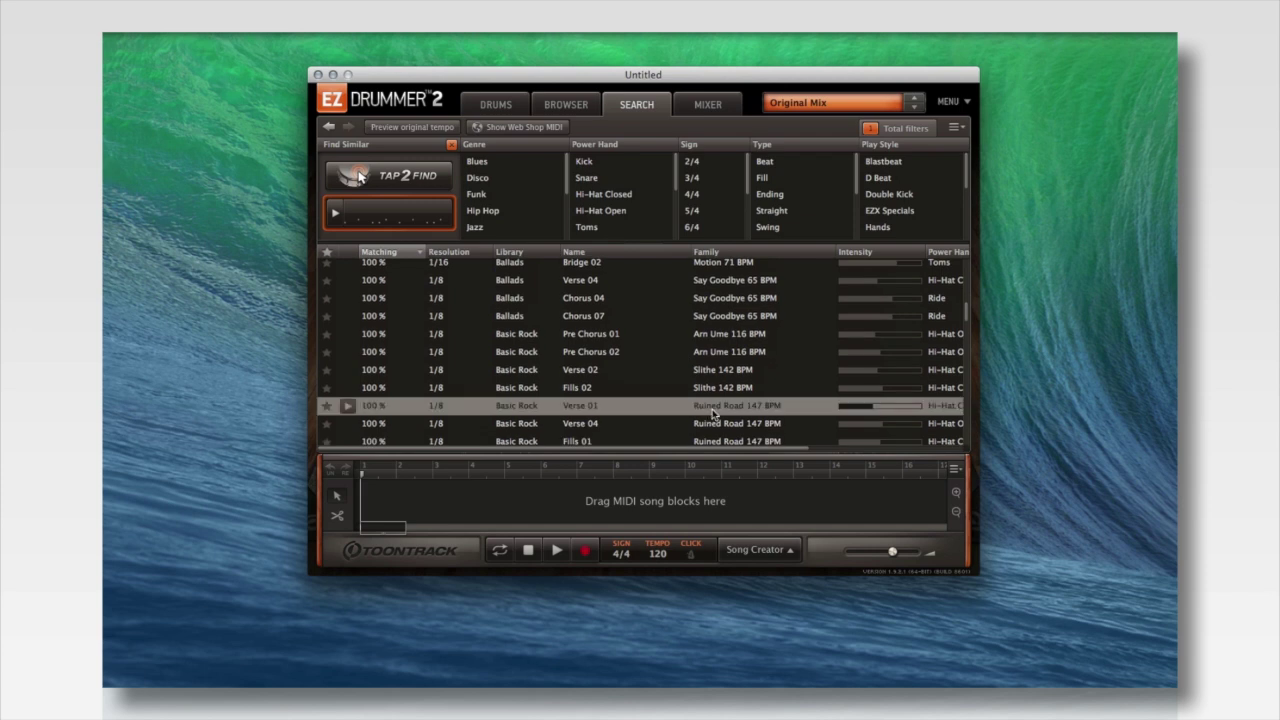
click(346, 407)
click(347, 406)
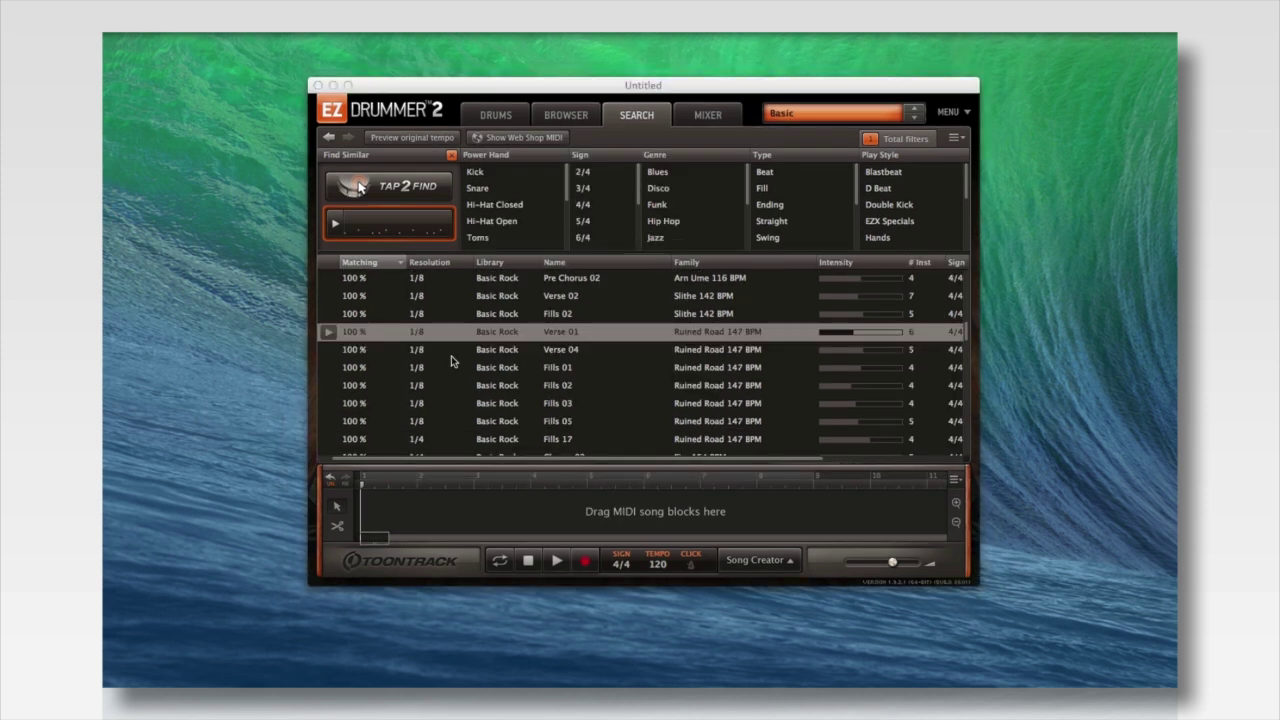
drag(451, 360, 419, 541)
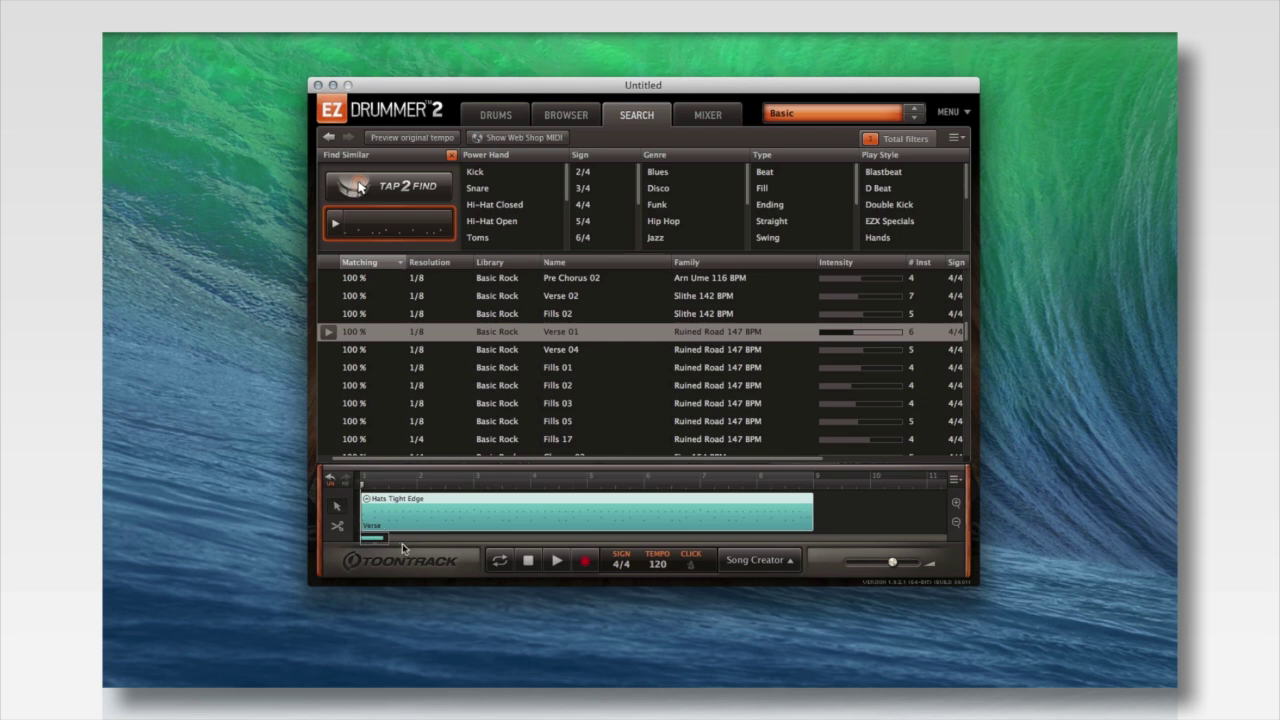
Zoom the song track out and in to adjust its view, and try switching looping on and off.
drag(383, 538, 418, 545)
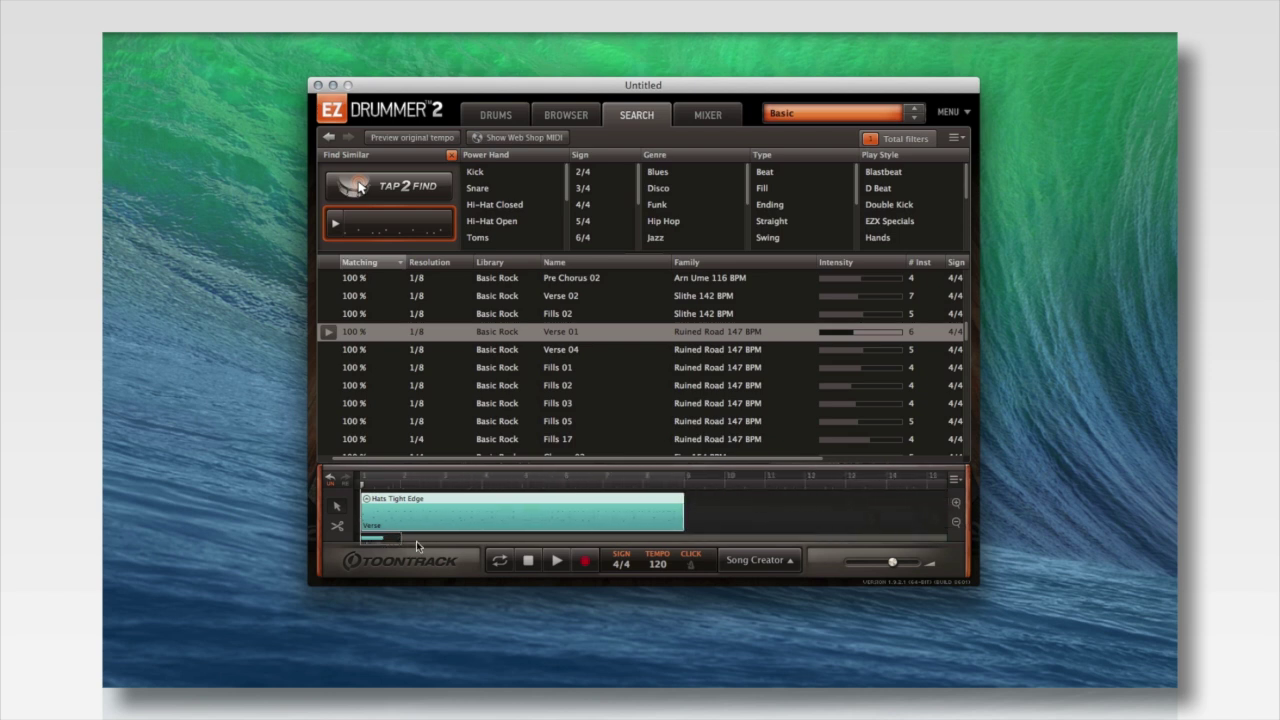
click(957, 507)
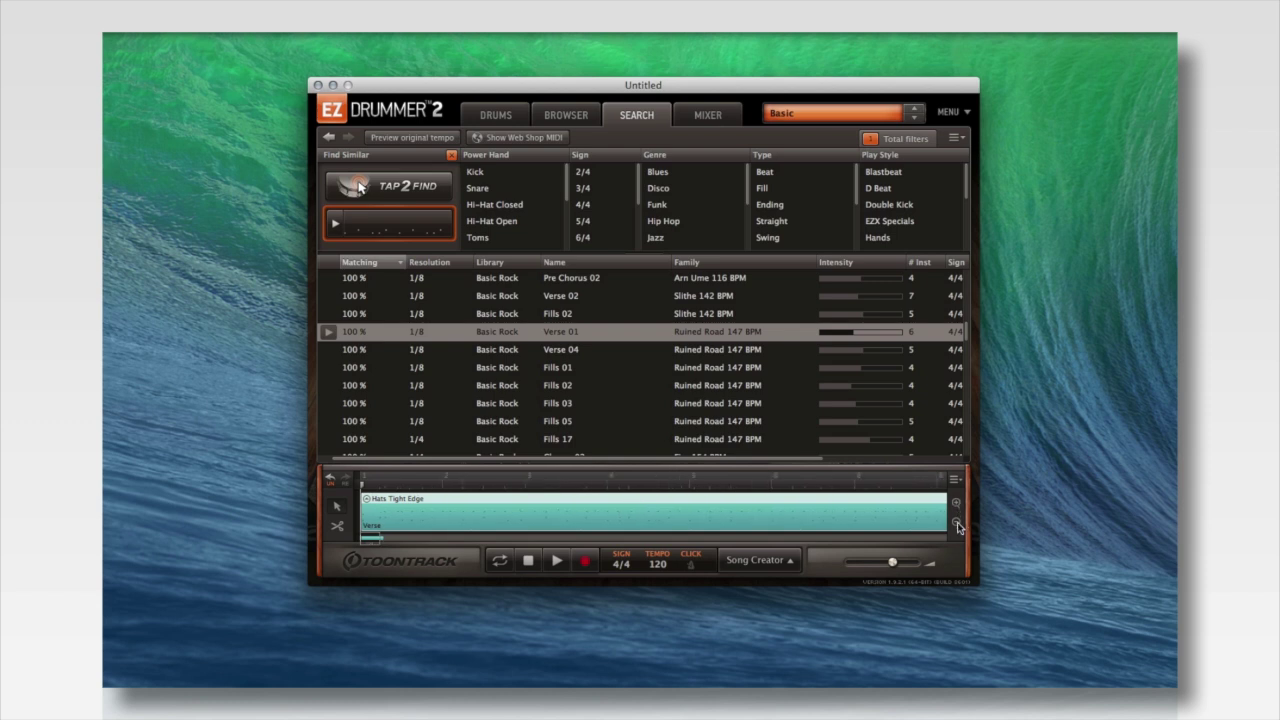
click(957, 524)
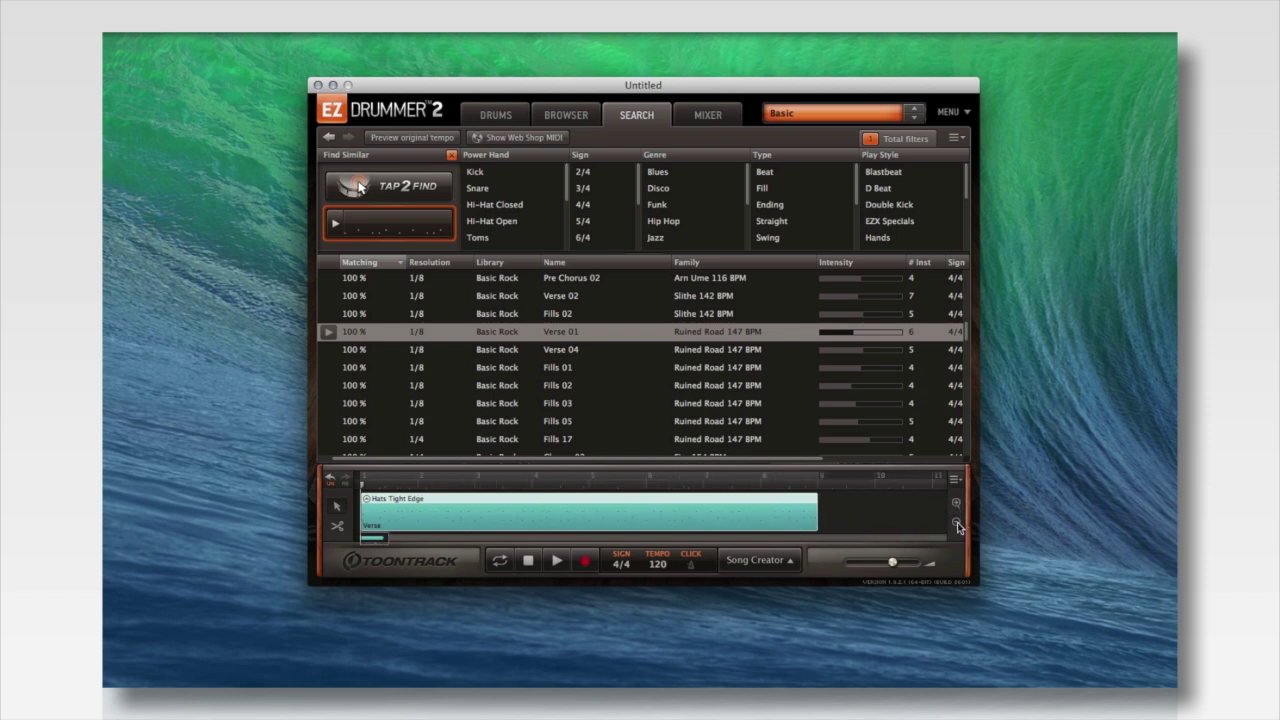
click(498, 563)
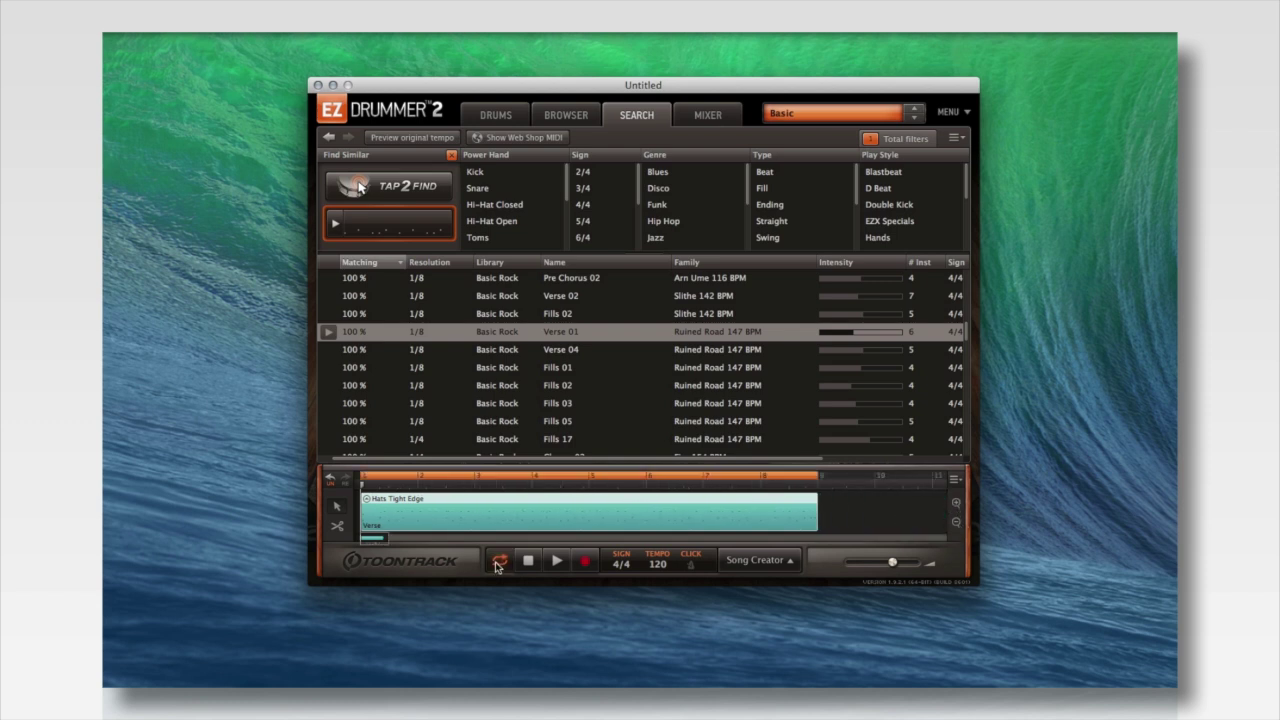
click(498, 564)
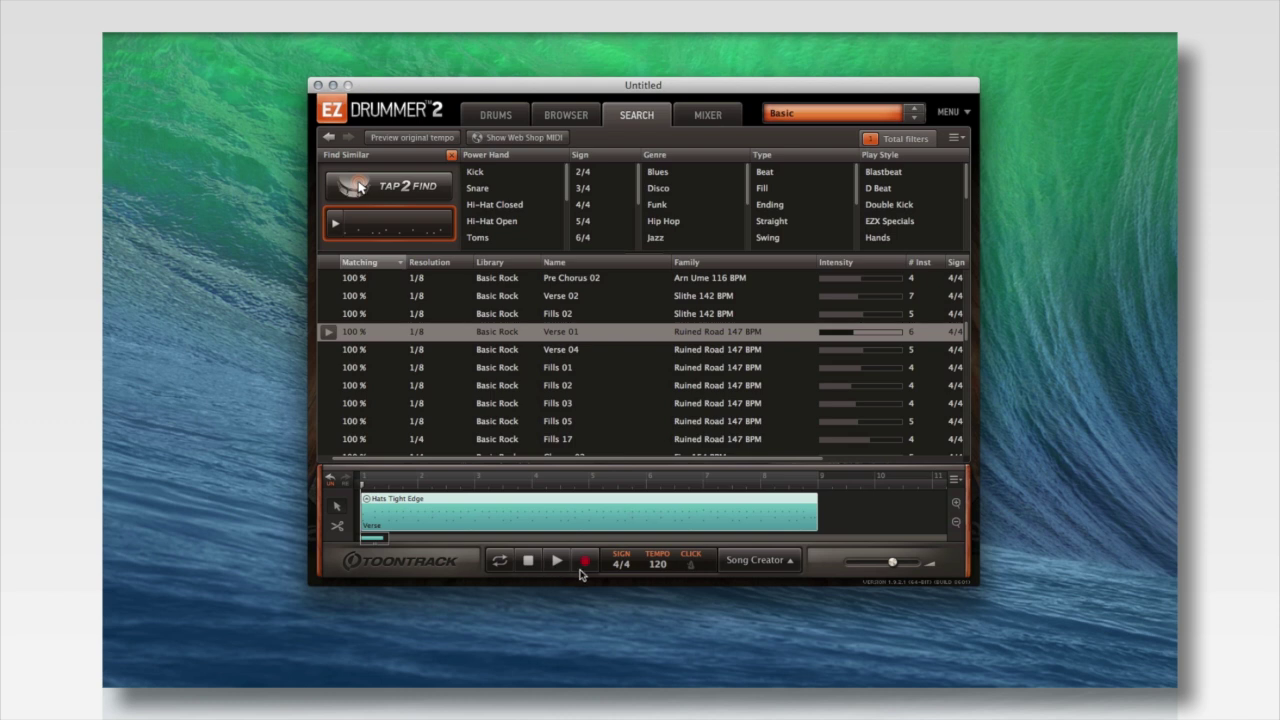
click(655, 566)
click(655, 566)
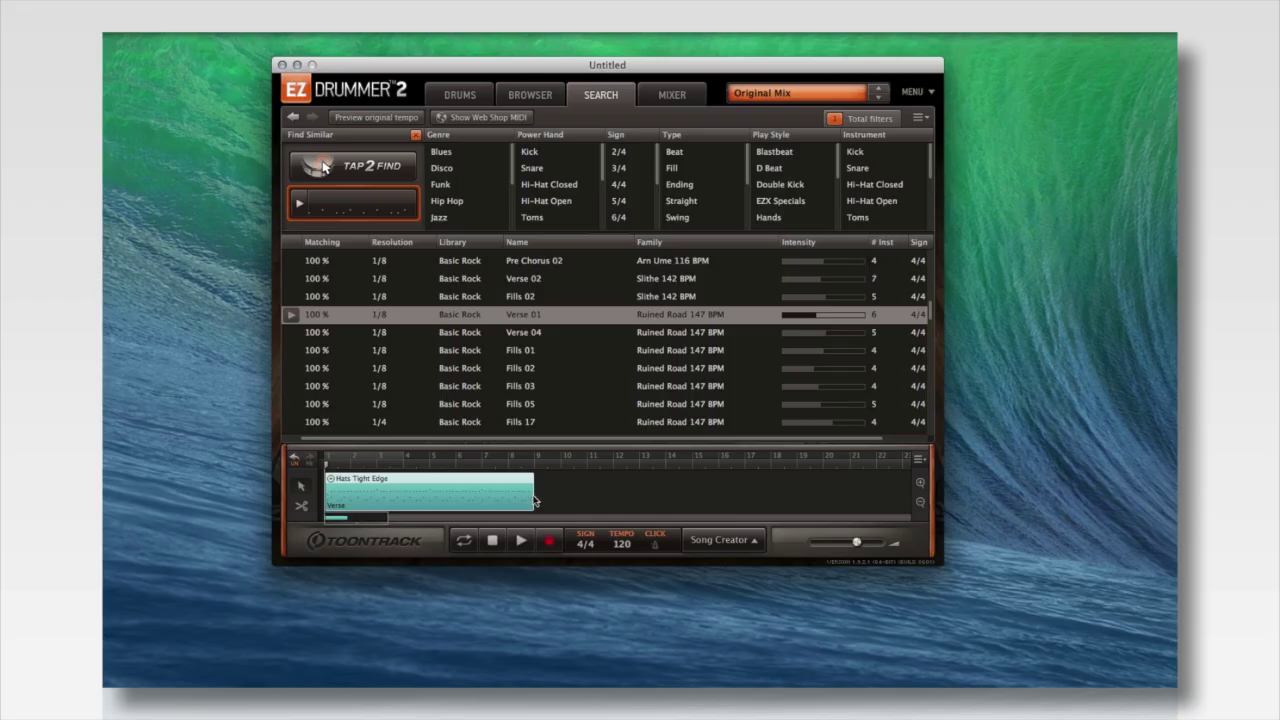
Play and stop the Verse groove on the song track, shorten it to four bars and turn on looping.
click(521, 542)
click(493, 541)
drag(531, 502, 430, 502)
click(463, 542)
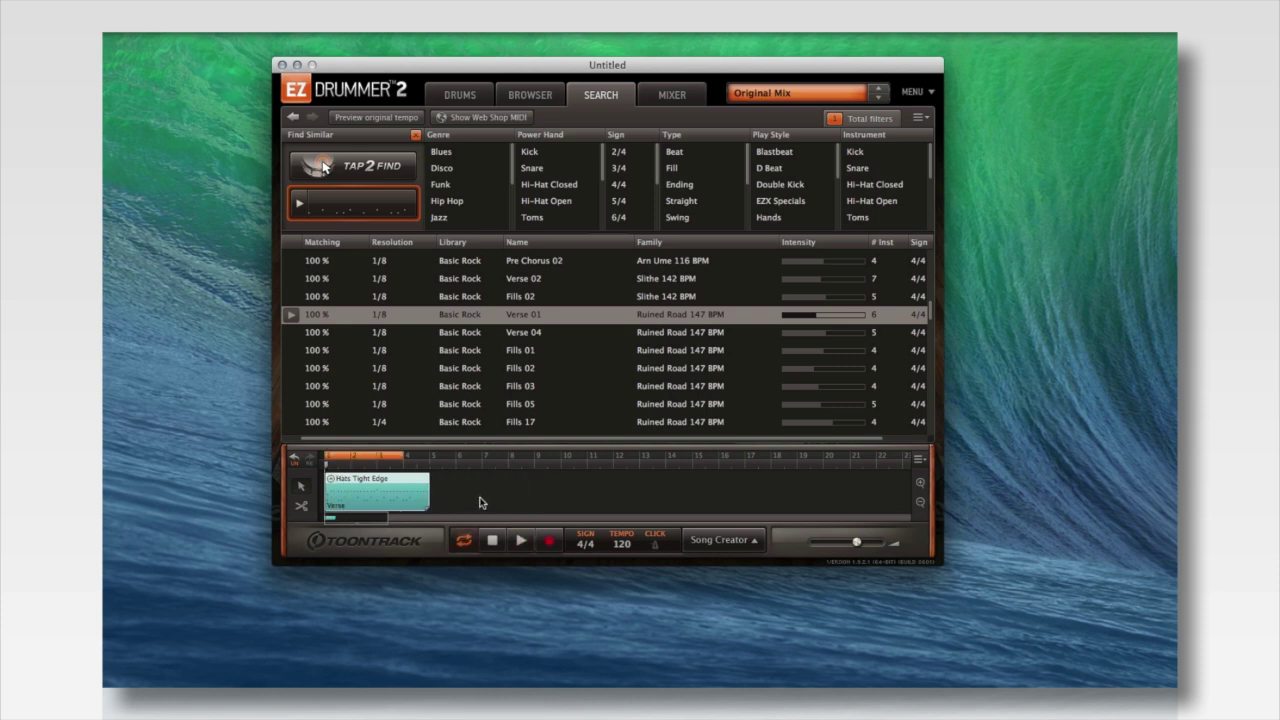
Preview the Ruined Road groove Verse 04, copy it and try pasting only its hi-hat part into the Verse block.
scroll(443, 316, down, 1)
click(446, 334)
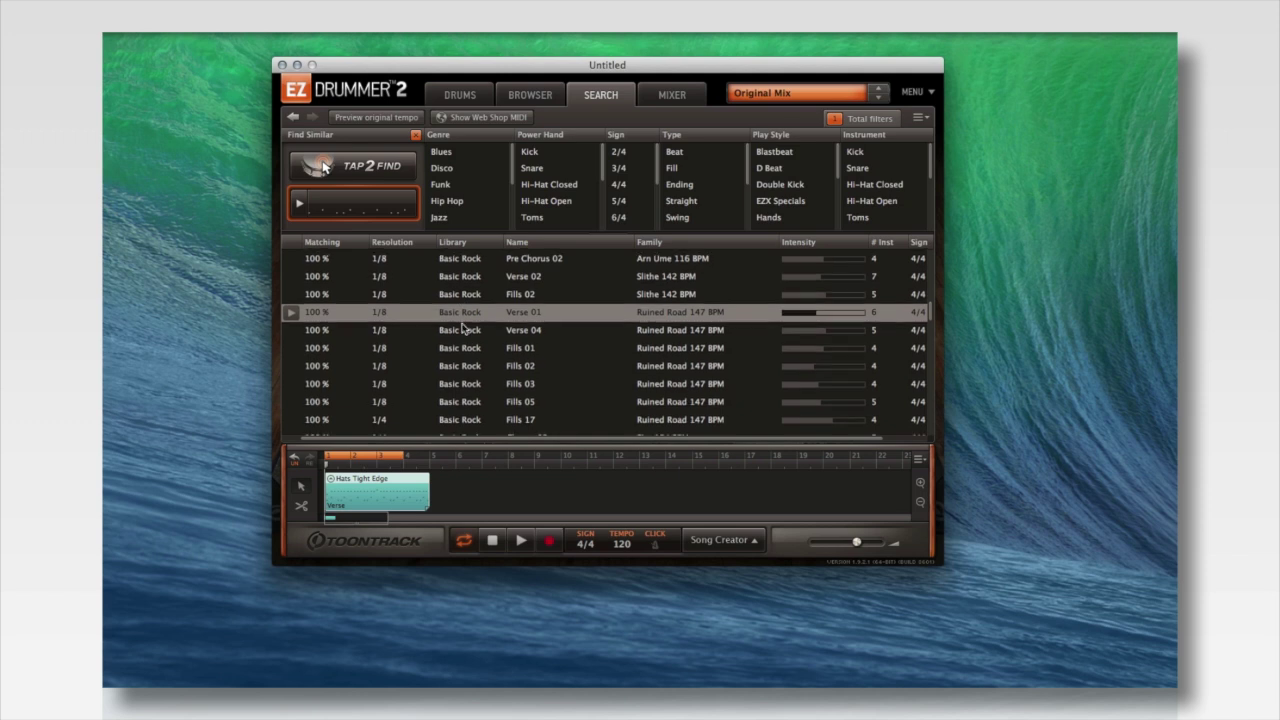
click(292, 331)
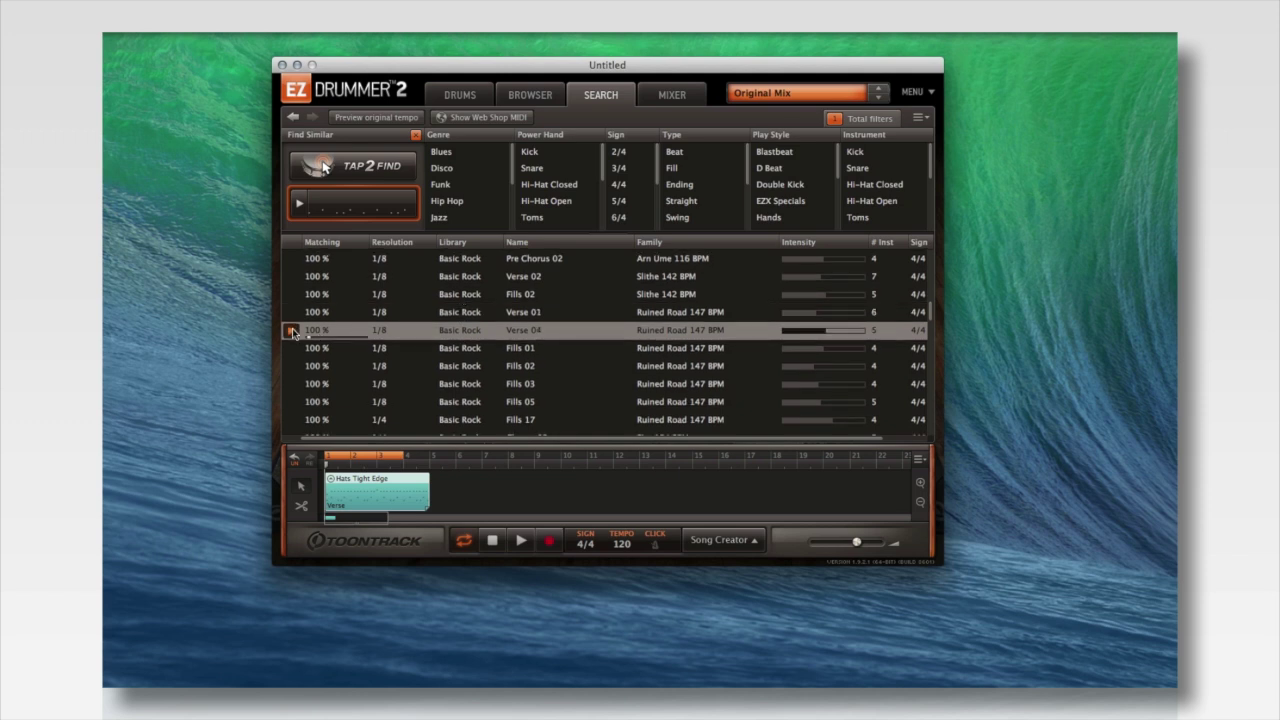
right_click(438, 331)
click(474, 412)
right_click(383, 498)
mouse_move(431, 520)
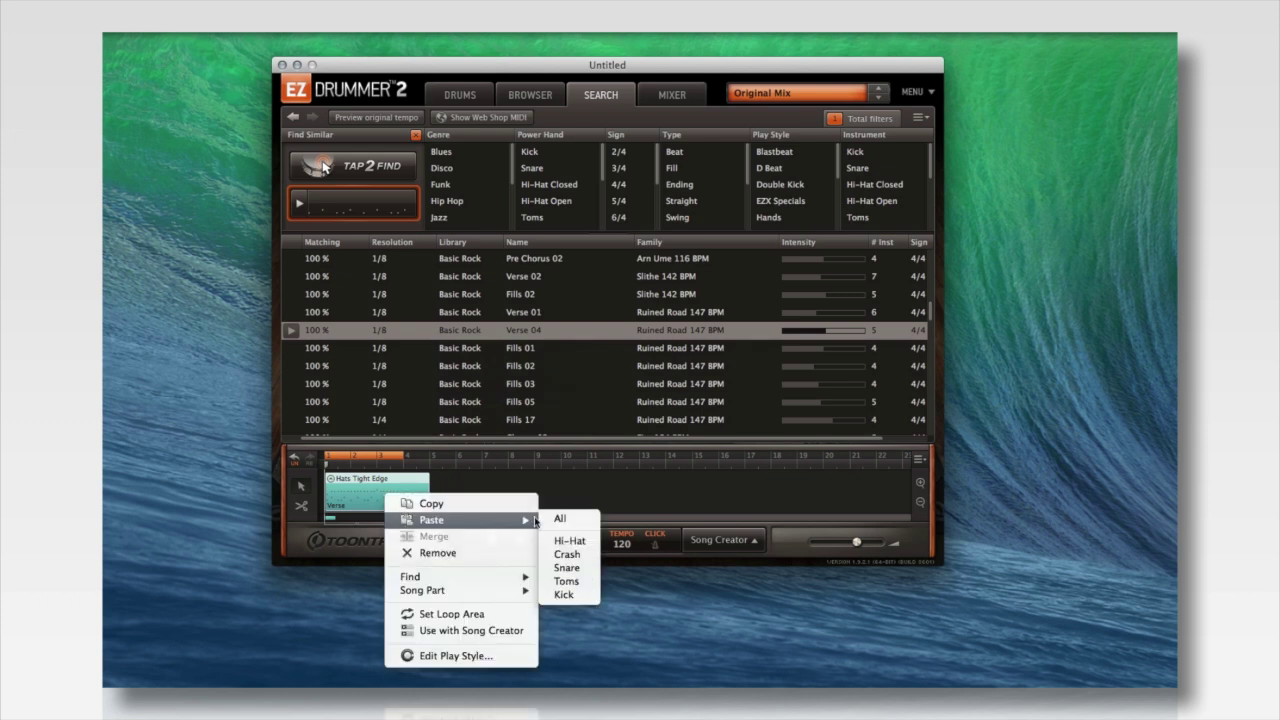
click(577, 546)
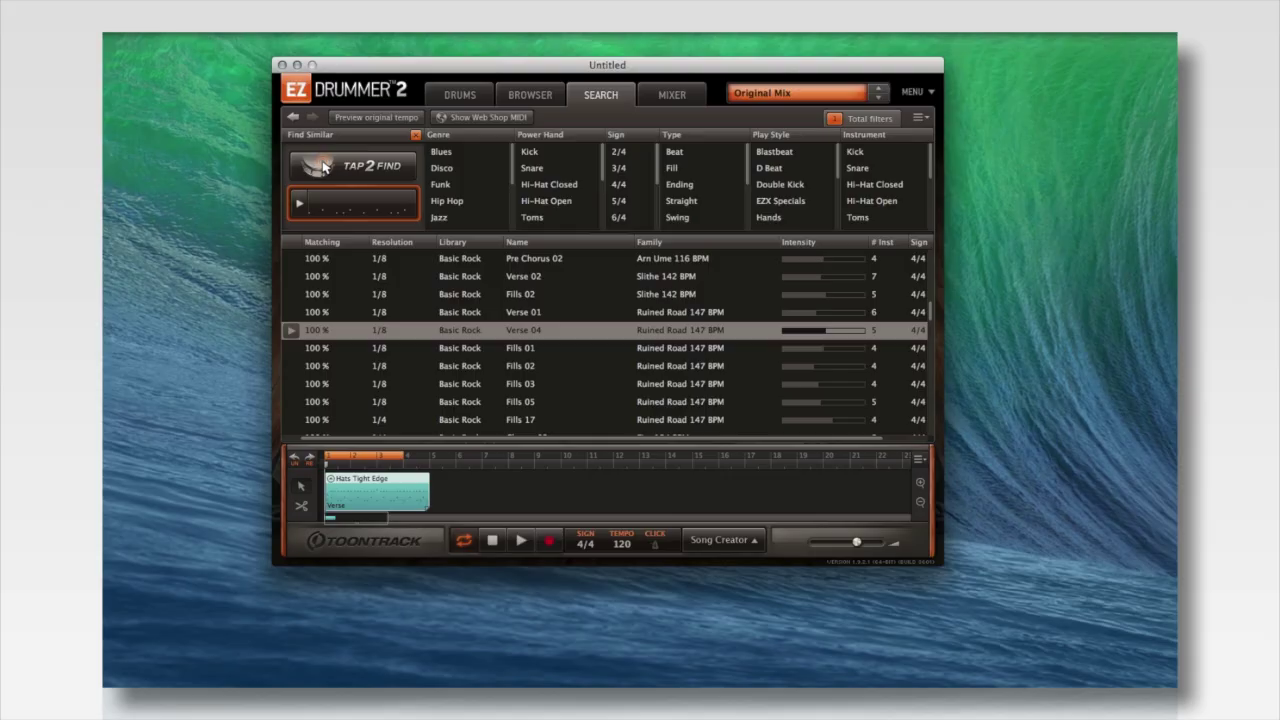
Open the Song Creator and place the Verse block from the song track in its MIDI drop zone to get suggestions.
click(734, 545)
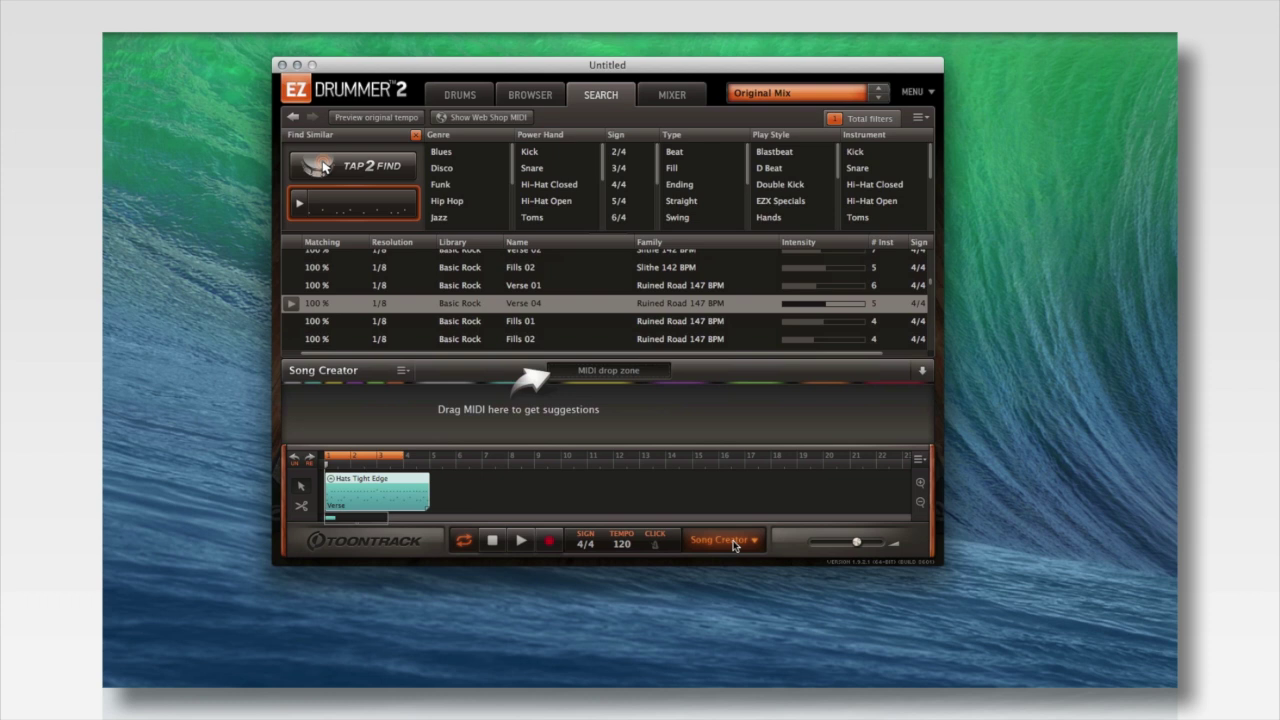
drag(381, 486, 586, 376)
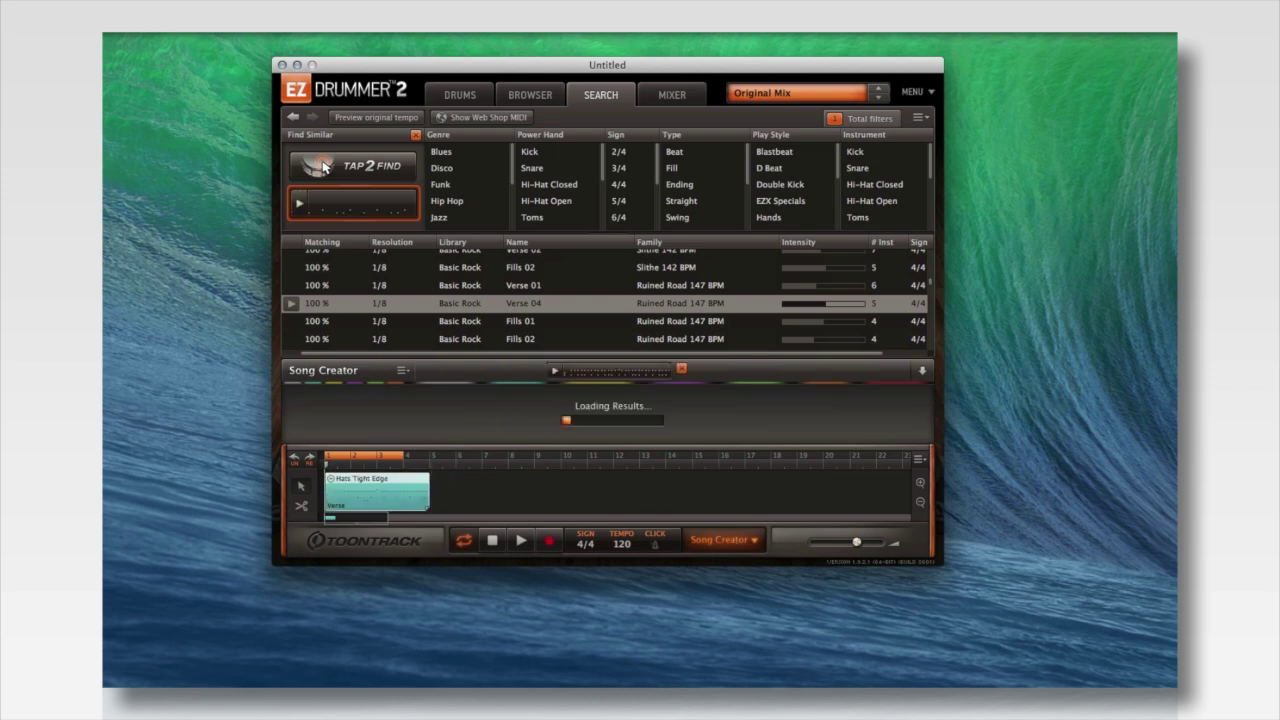
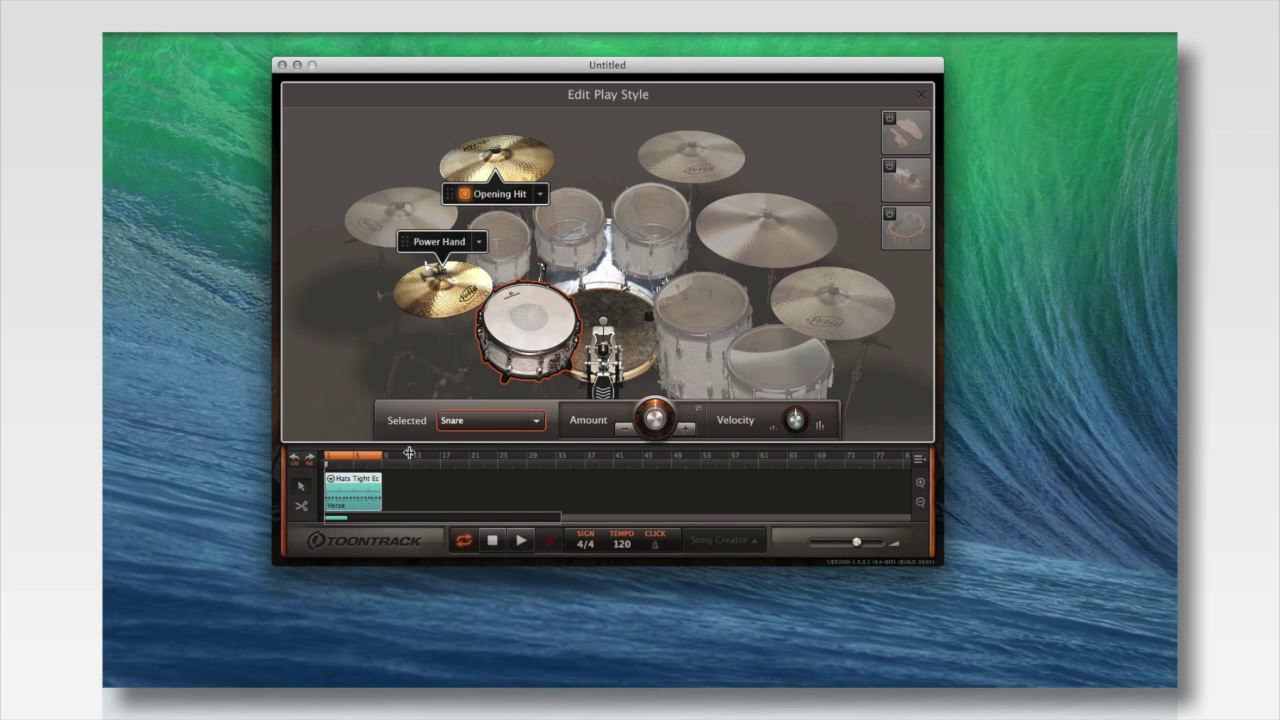
Play back the edited groove in Edit Play Style, stop it and select the snare.
click(522, 541)
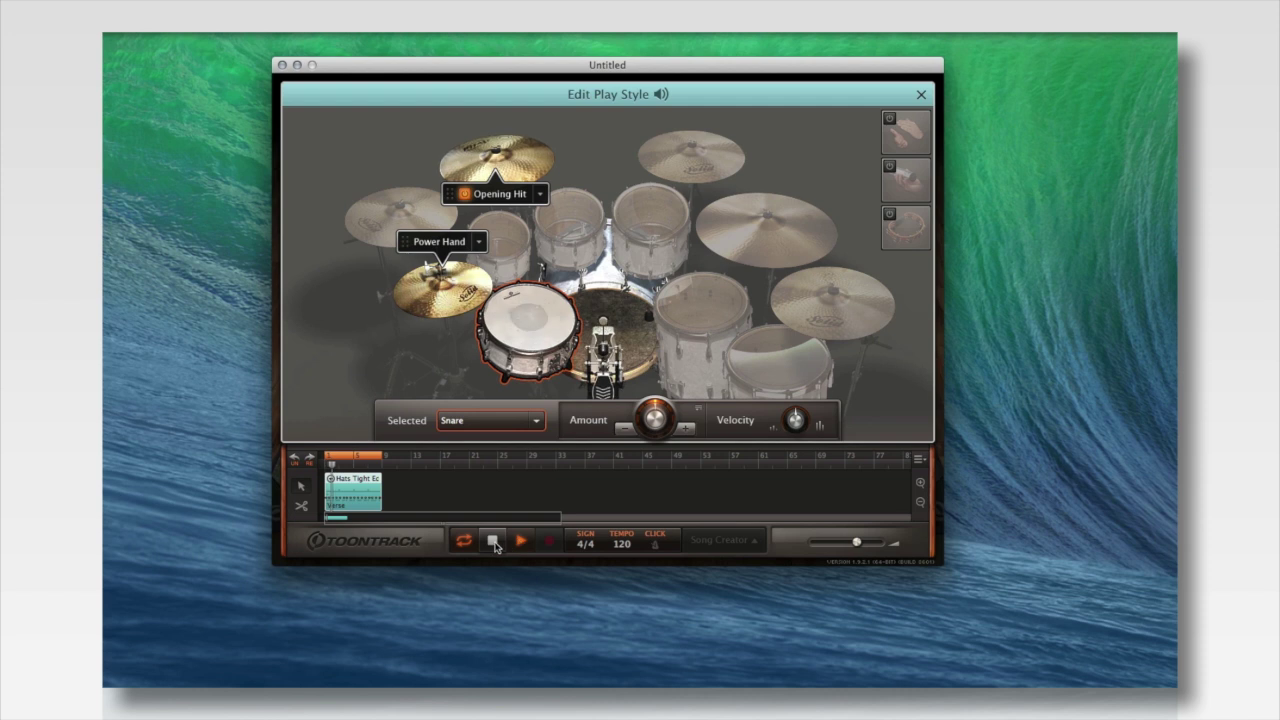
click(493, 541)
click(527, 344)
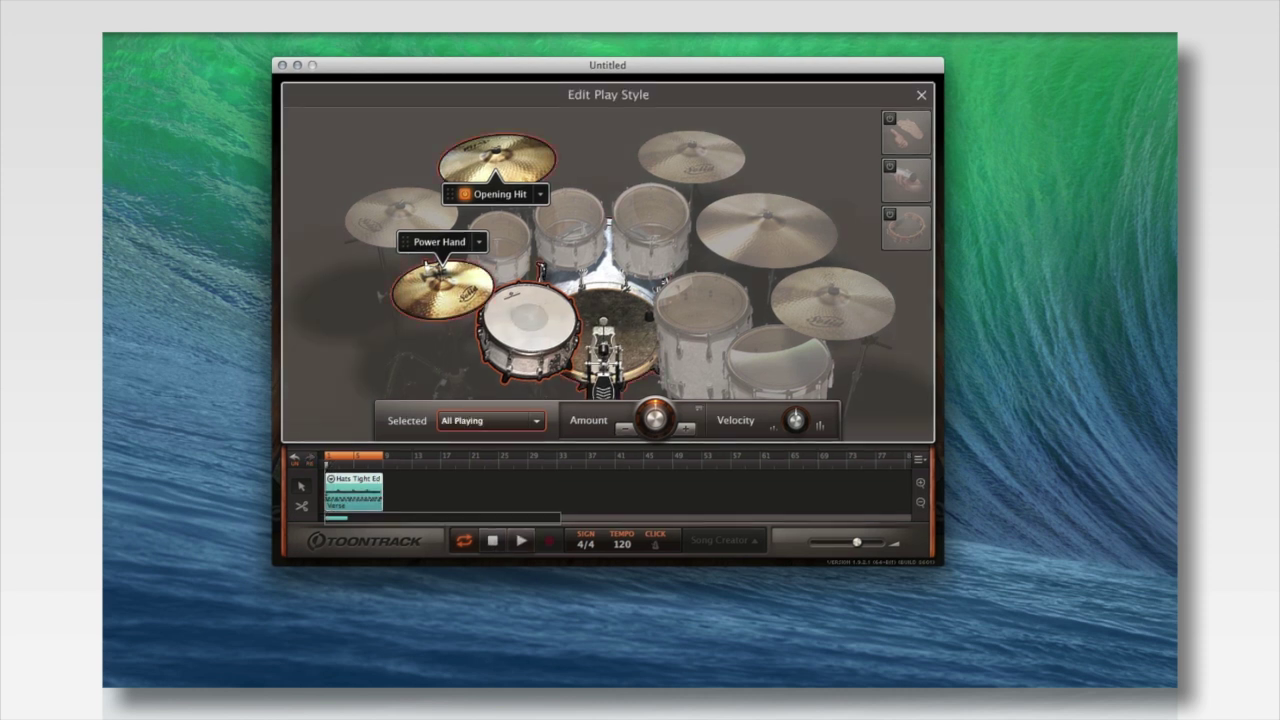
click(551, 317)
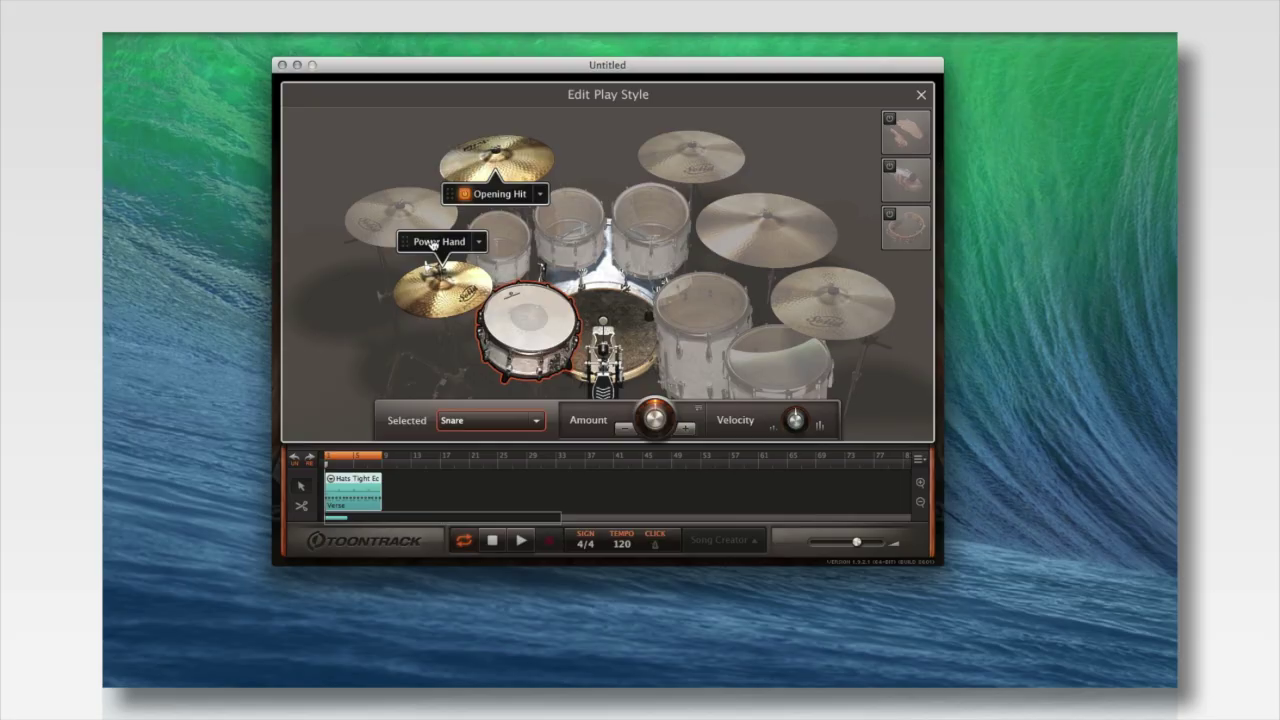
During playback, try the Power Hand on the ride cymbal and return it to the hi-hats.
click(521, 540)
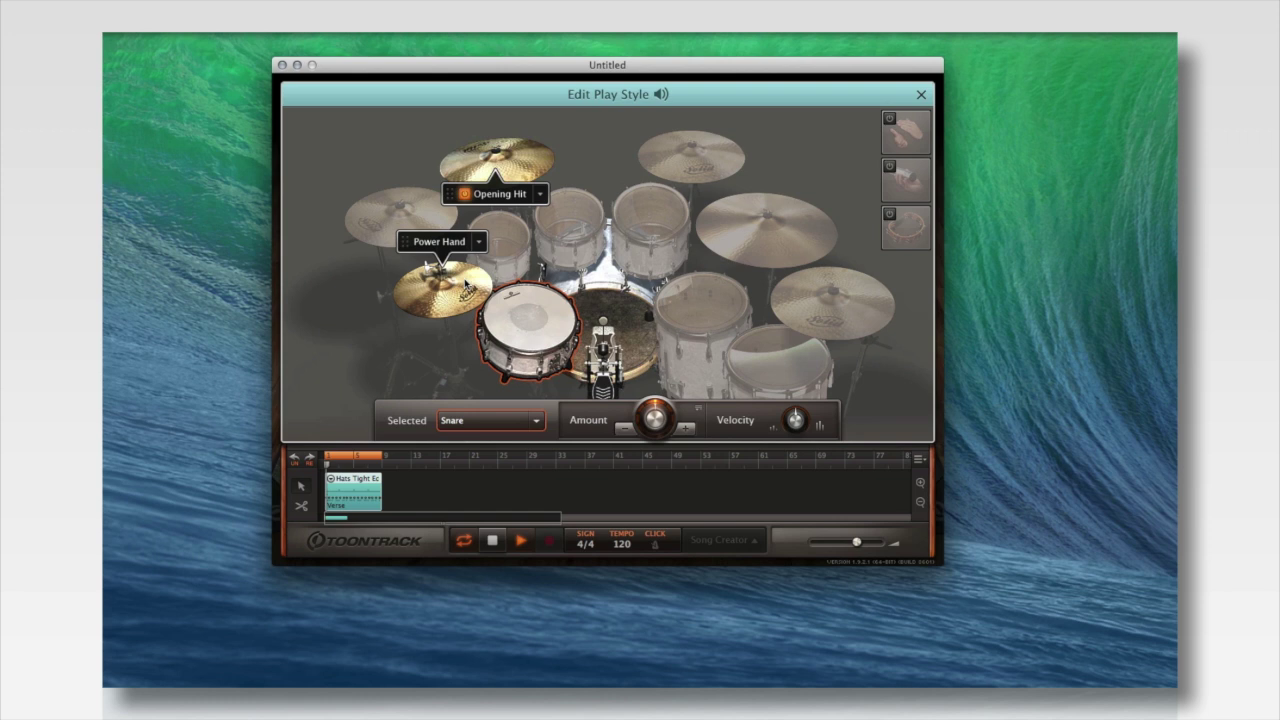
click(440, 244)
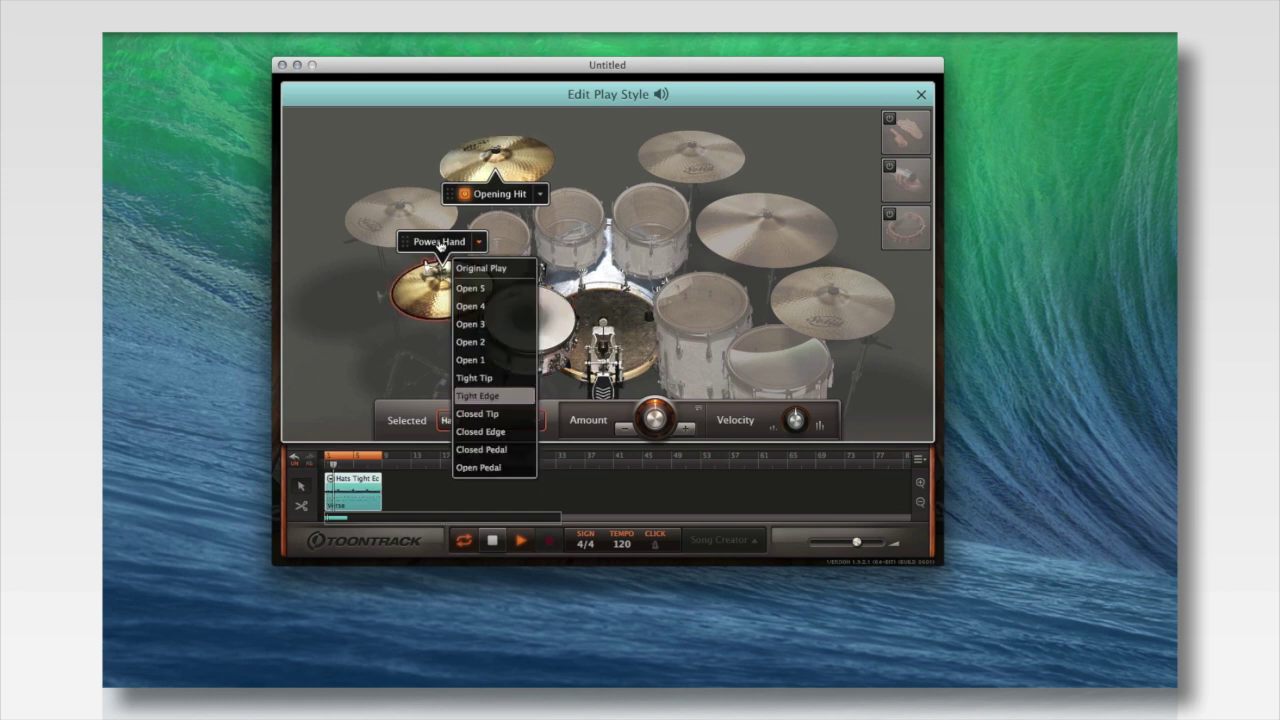
drag(440, 244, 737, 247)
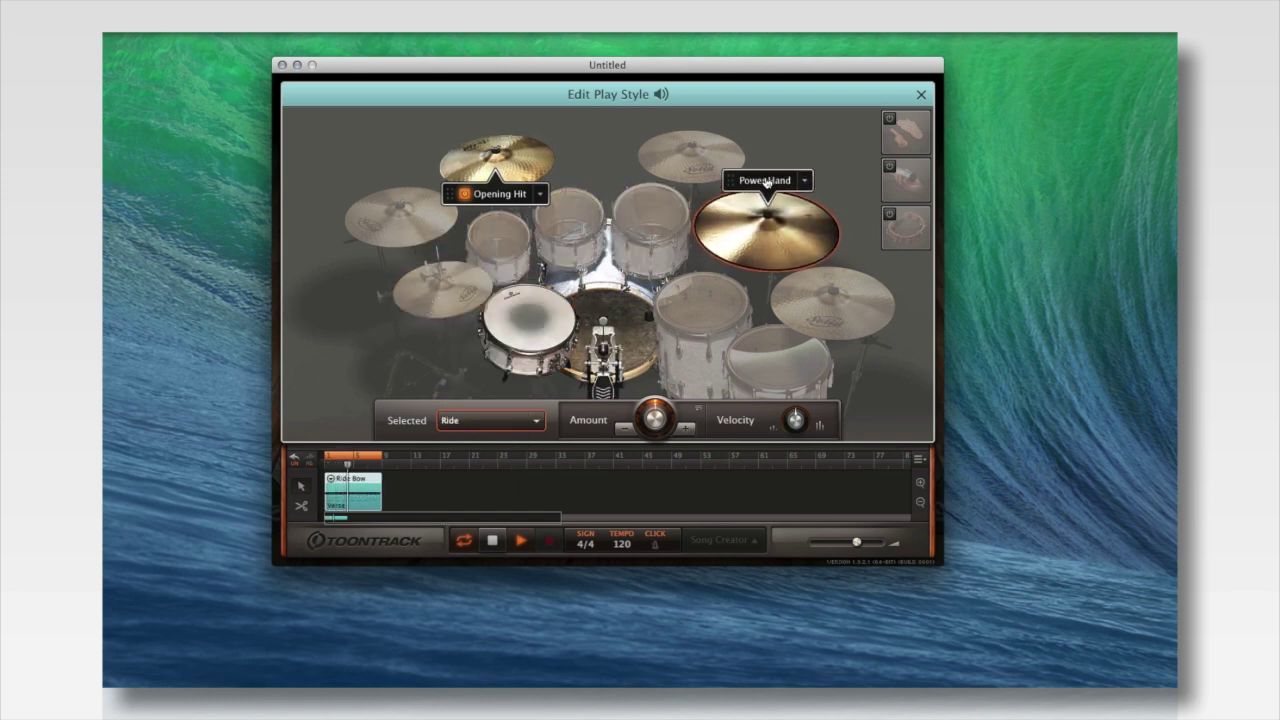
drag(712, 179, 481, 252)
Try the Closed Tip and Open 3 articulations for the hi-hat Power Hand while the groove plays, and stop playback.
click(480, 246)
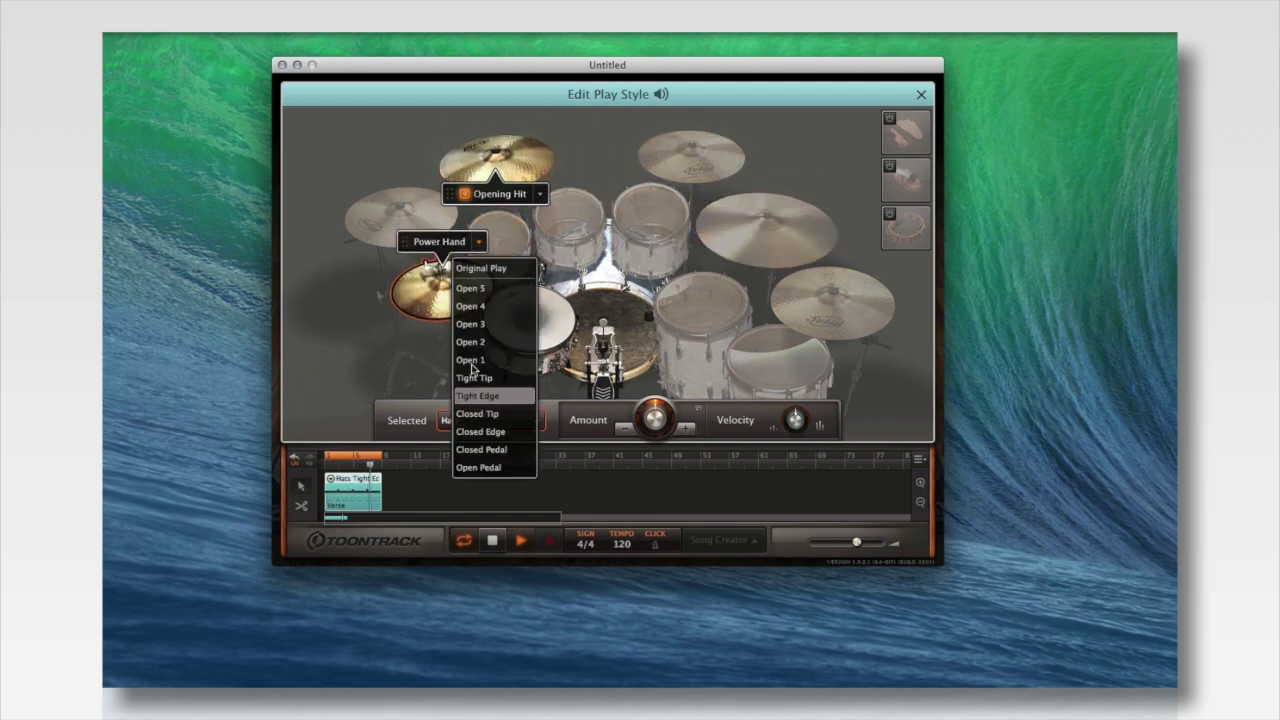
click(486, 431)
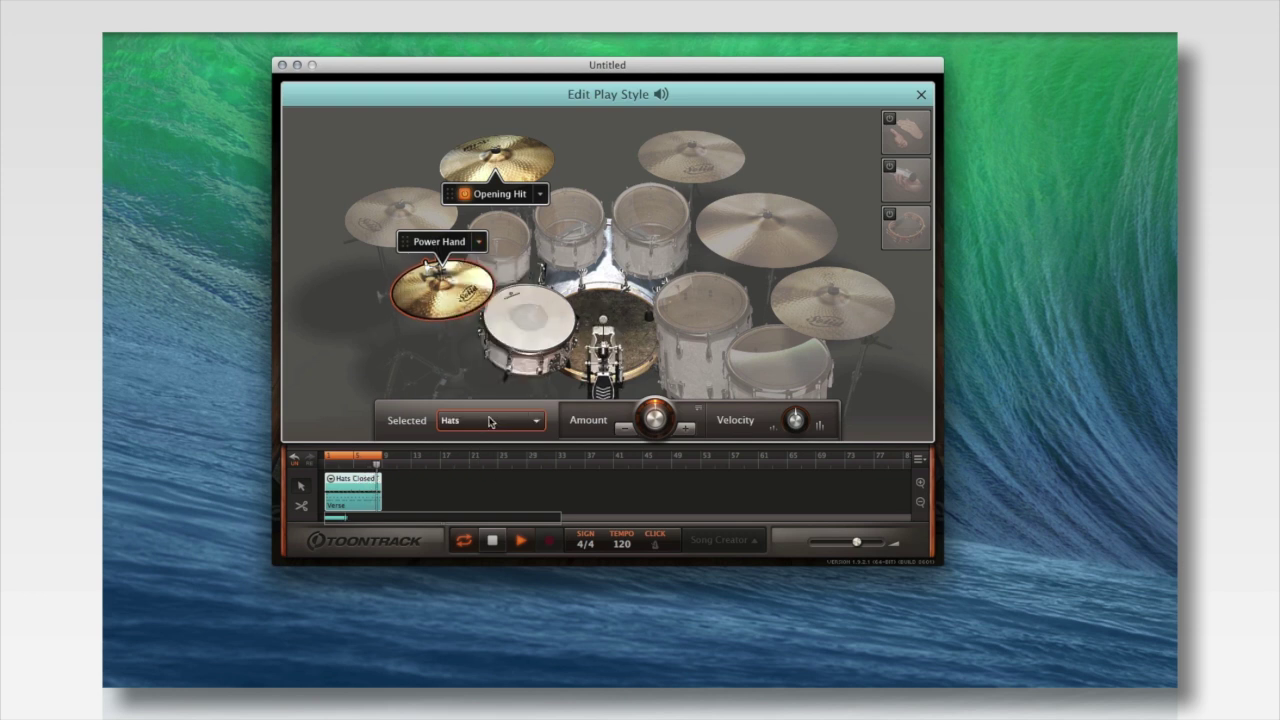
click(479, 242)
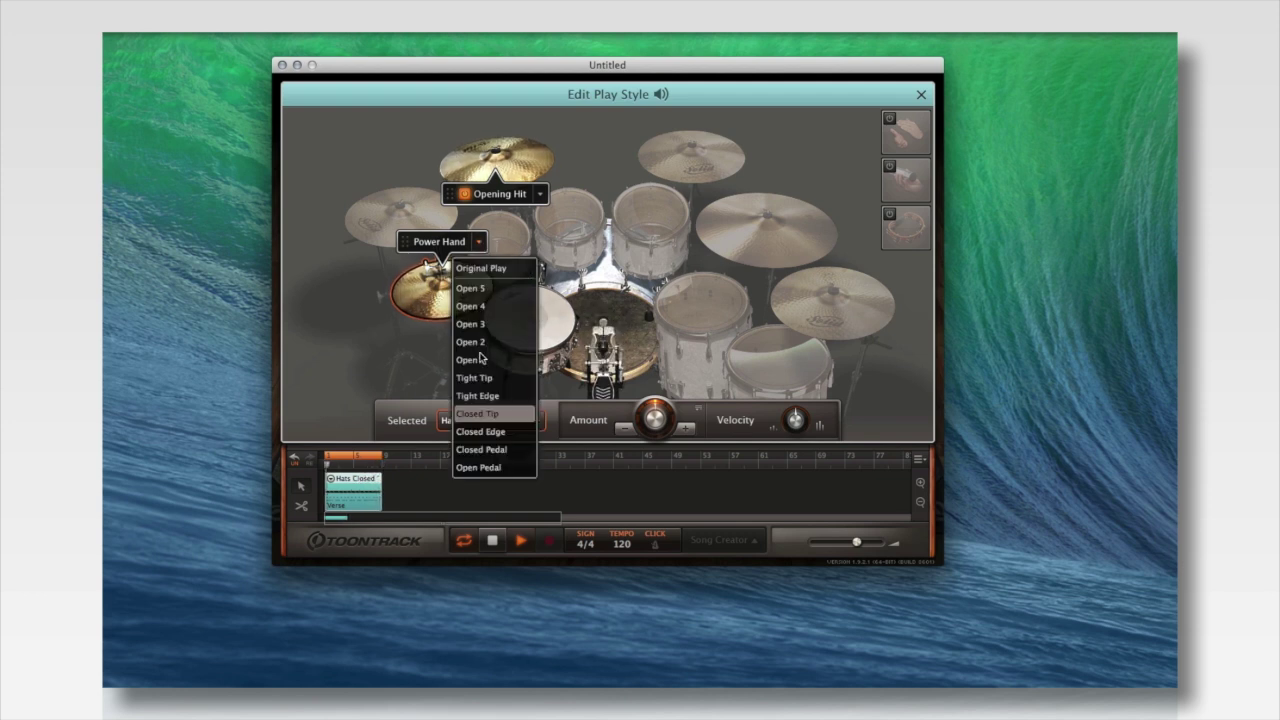
click(482, 327)
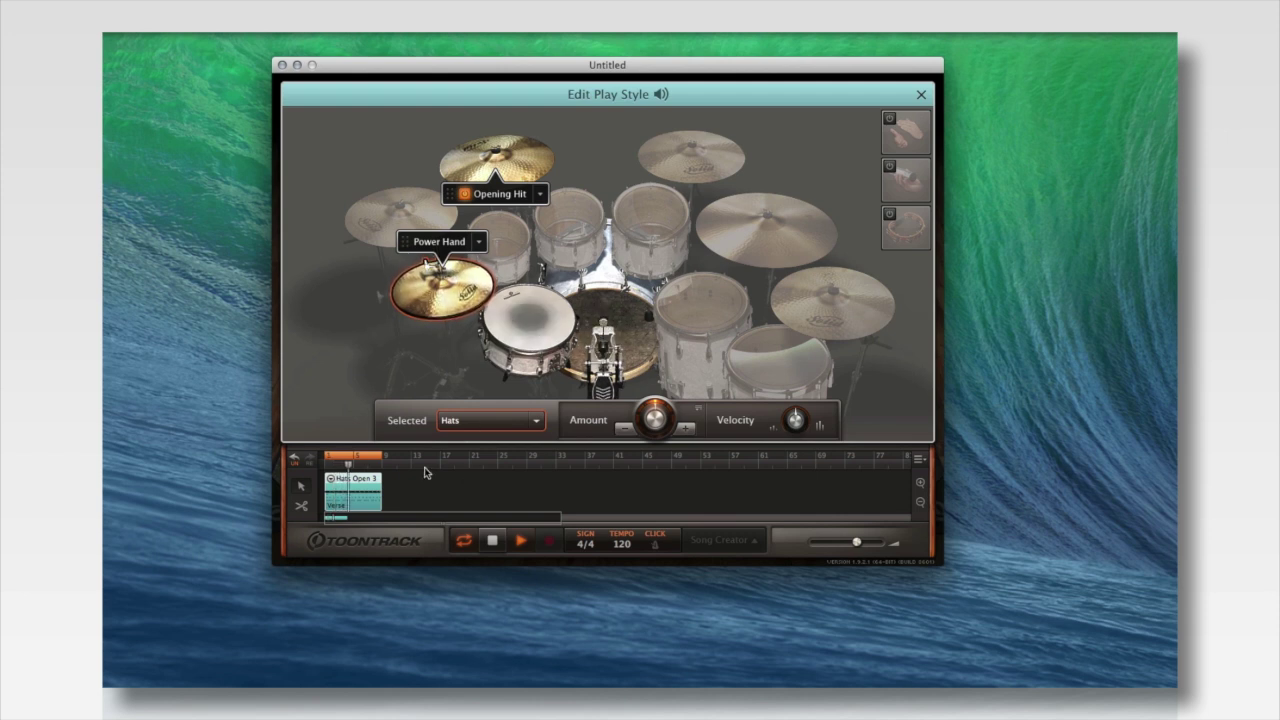
click(494, 540)
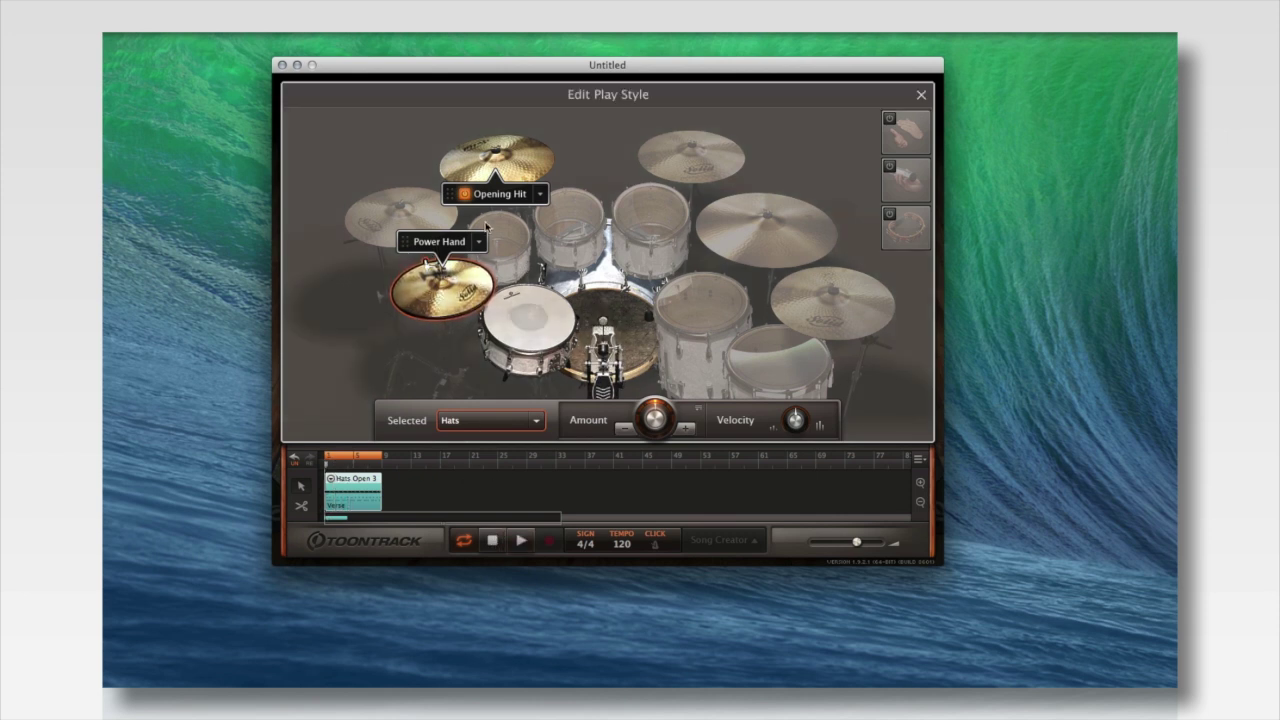
Move the Power Hand to the ride, try its articulation choices and move it back to the hi-hats.
drag(460, 245, 793, 207)
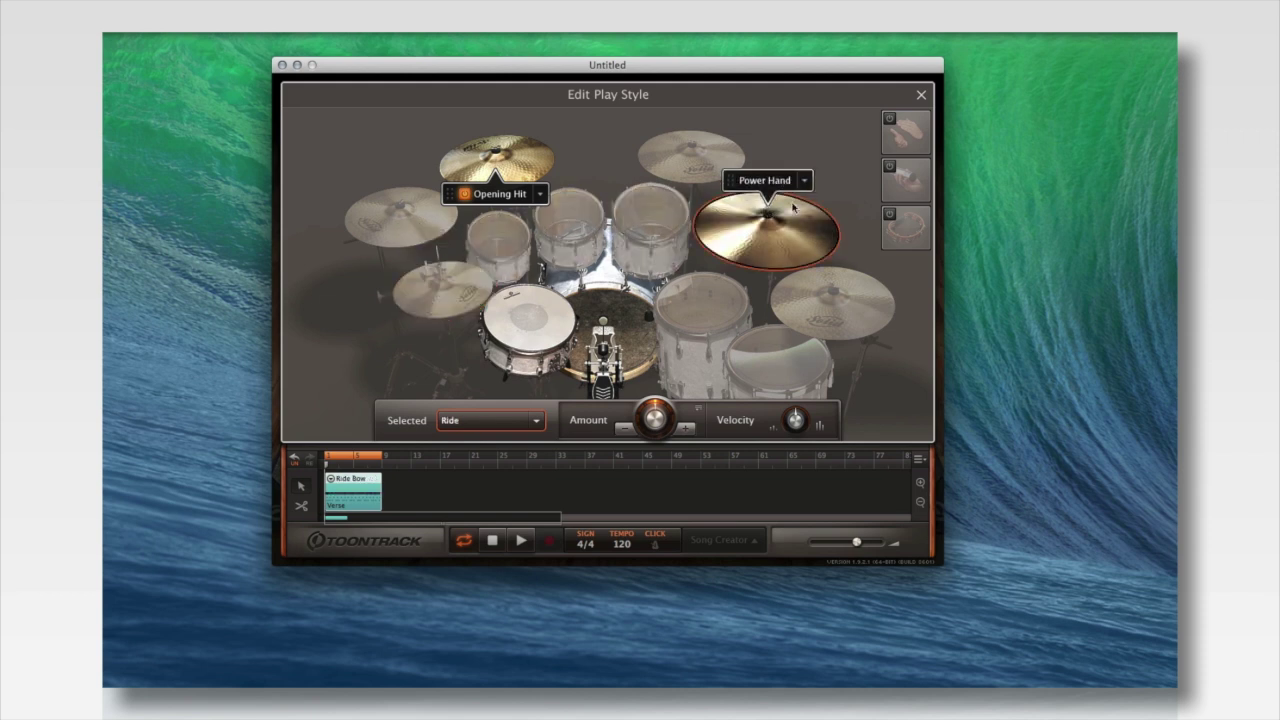
click(806, 181)
click(845, 167)
drag(765, 181, 421, 310)
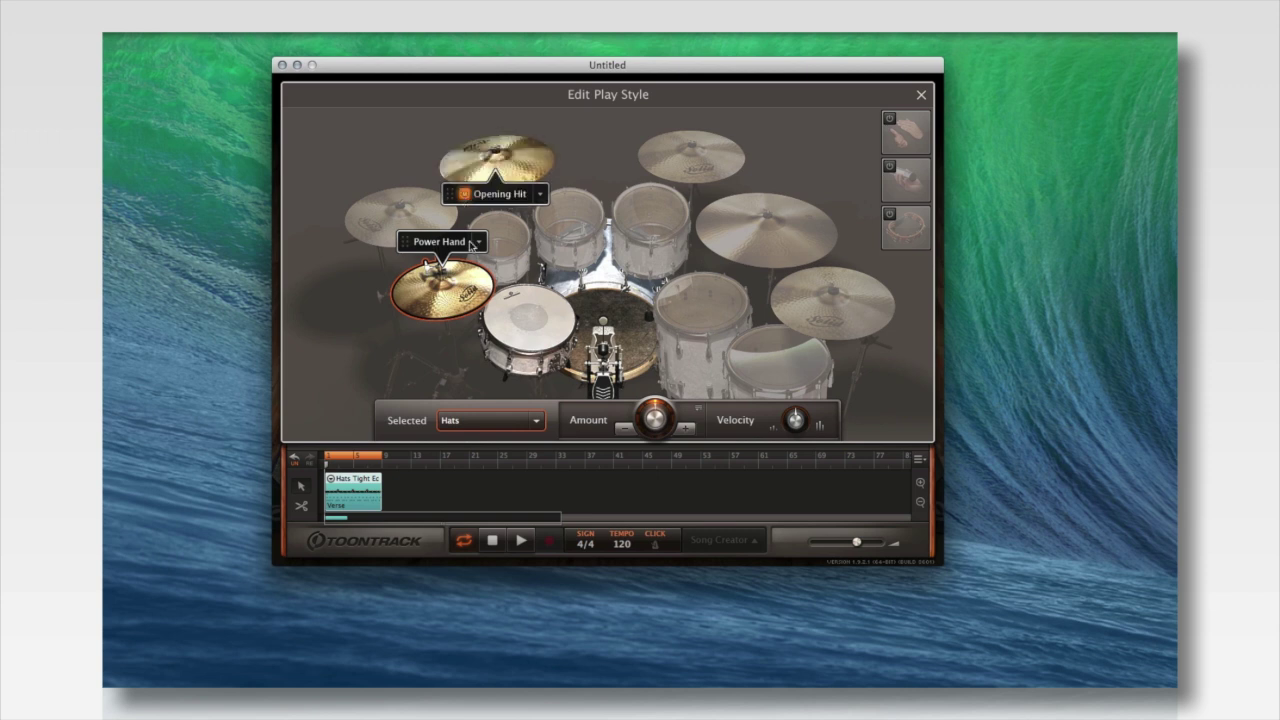
Play the start of the groove with the Opening Hit on and with it off to compare them.
click(519, 543)
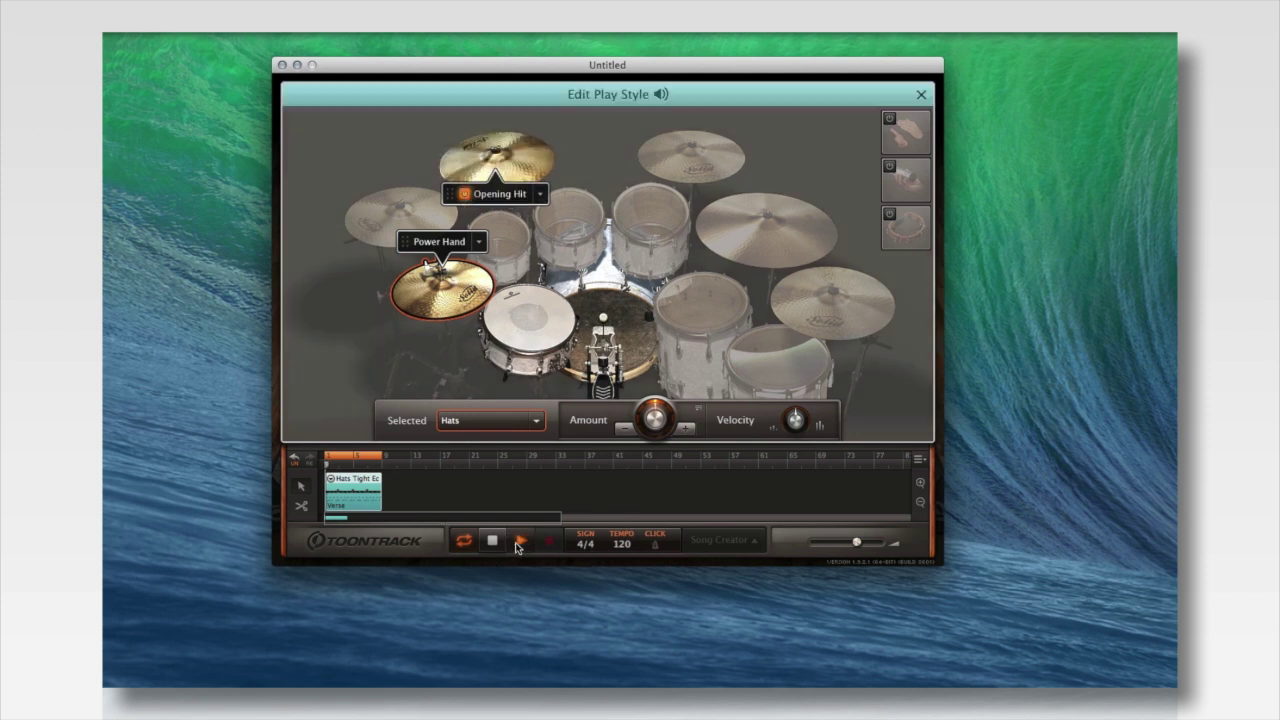
click(492, 543)
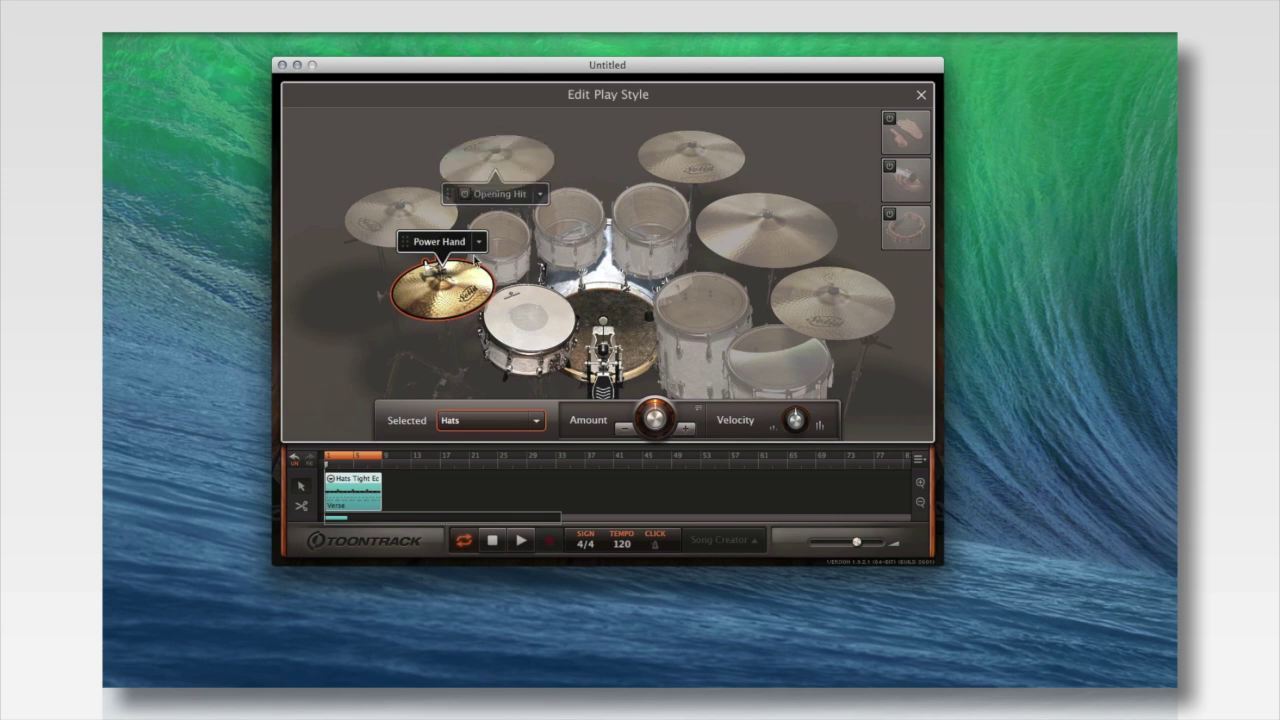
click(519, 543)
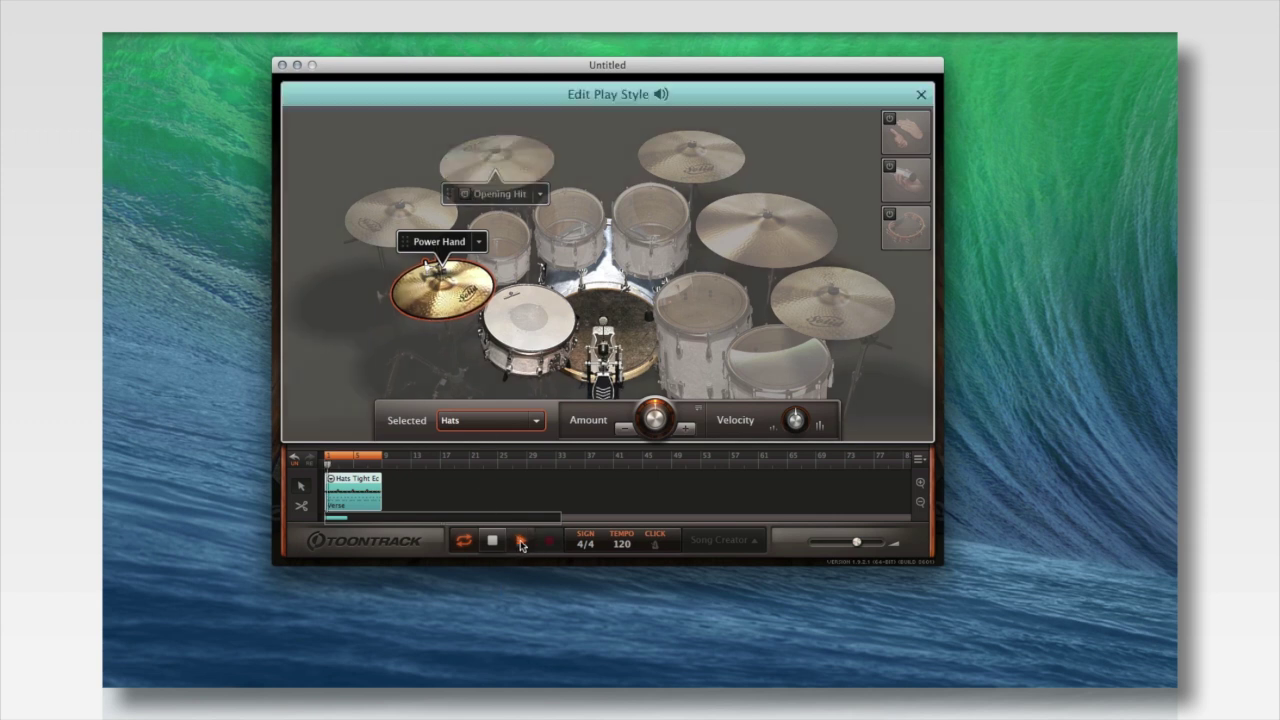
click(493, 542)
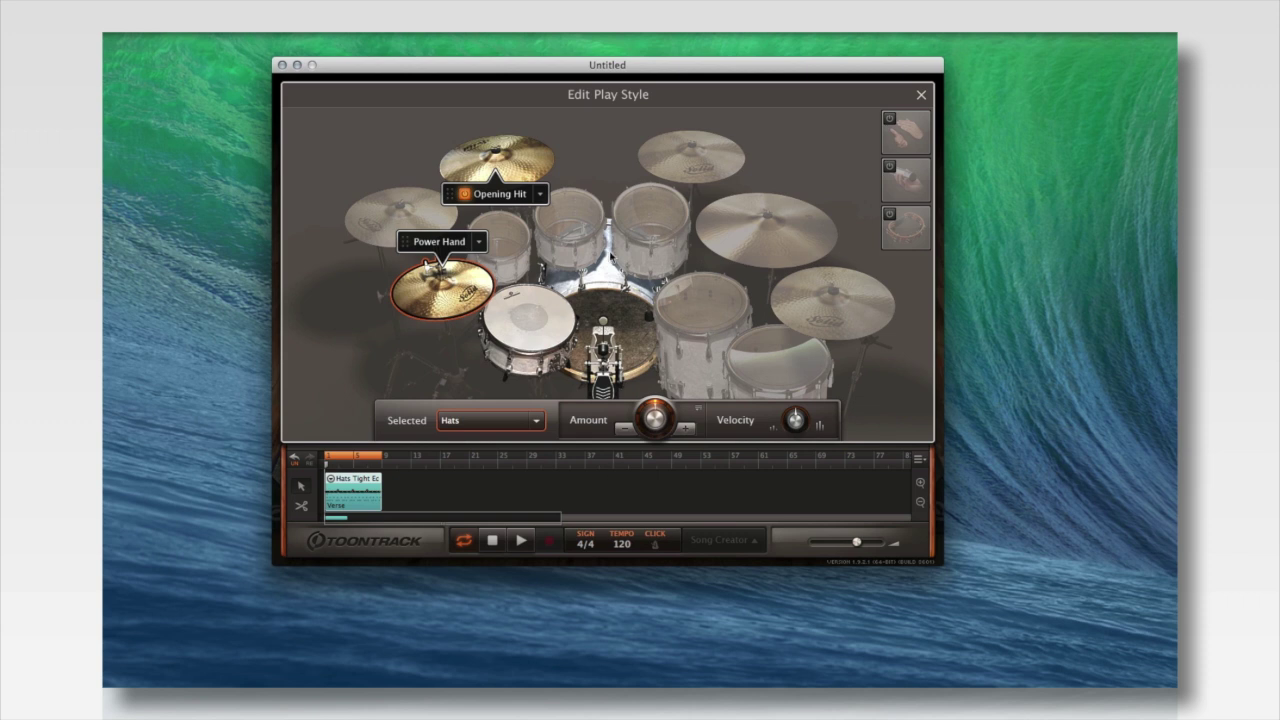
Add Racktom 3 hits to the groove by raising its Amount, and play back the result.
click(651, 246)
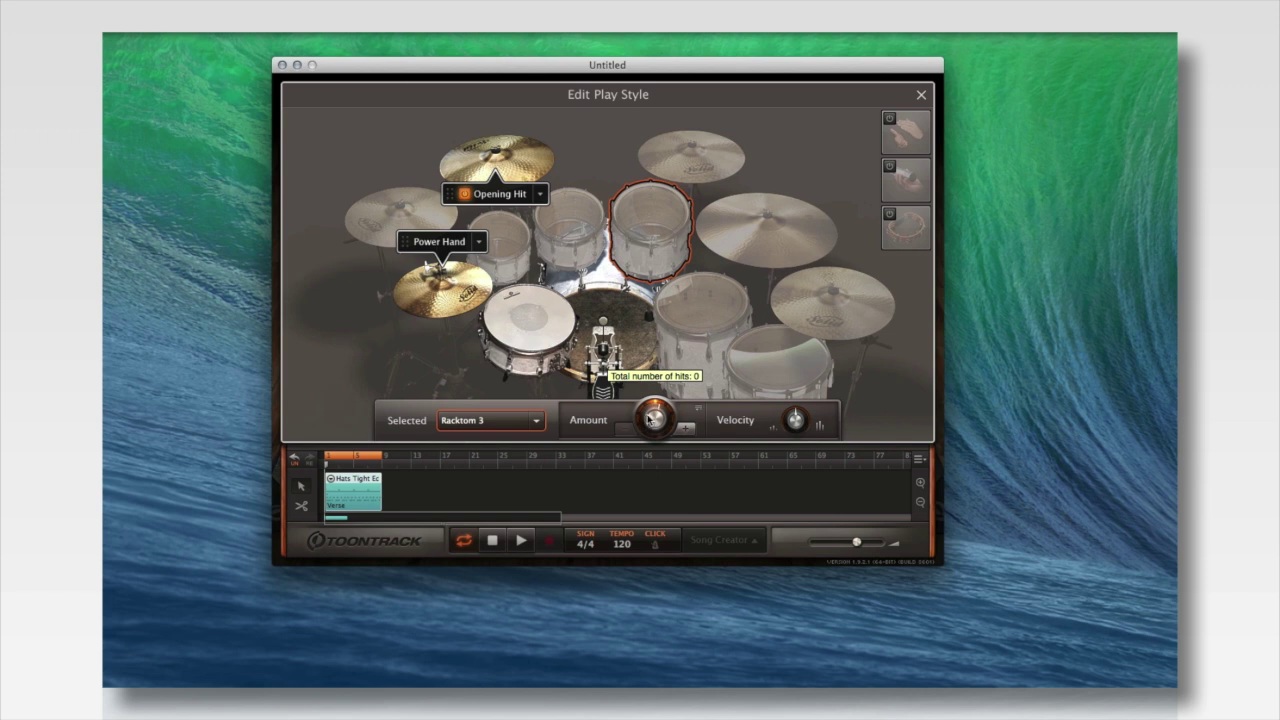
drag(651, 420, 654, 417)
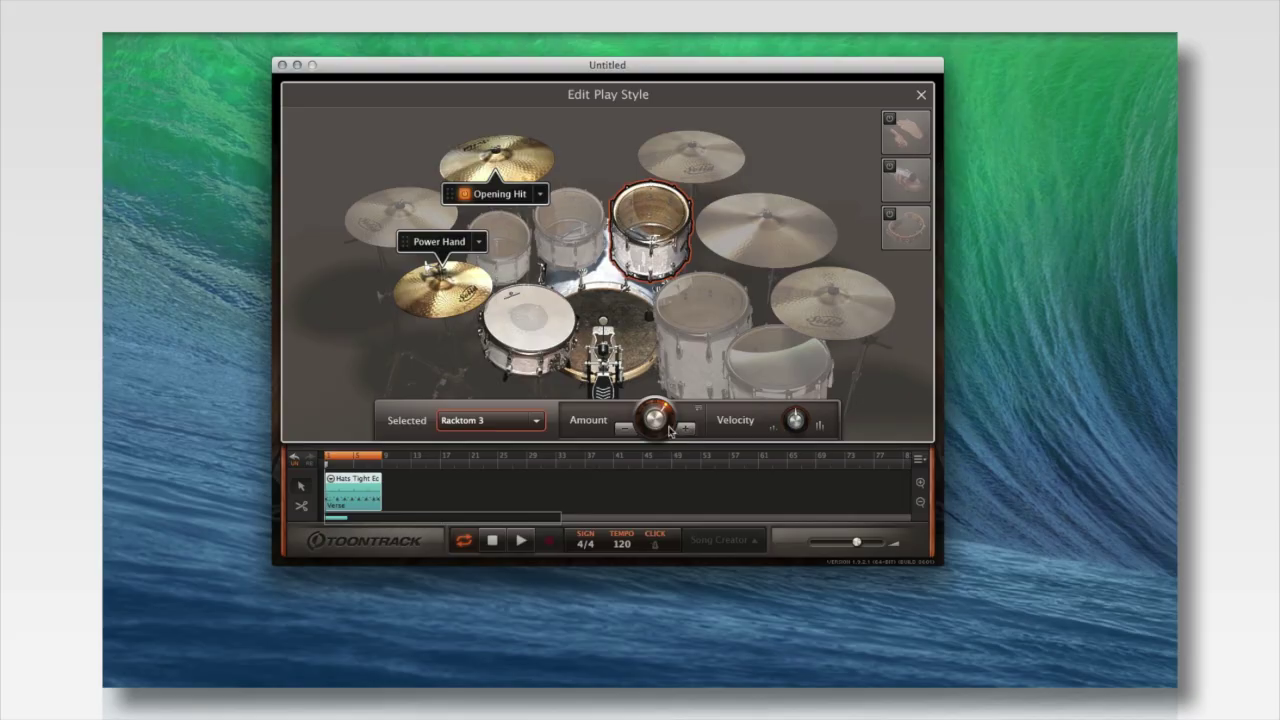
click(519, 543)
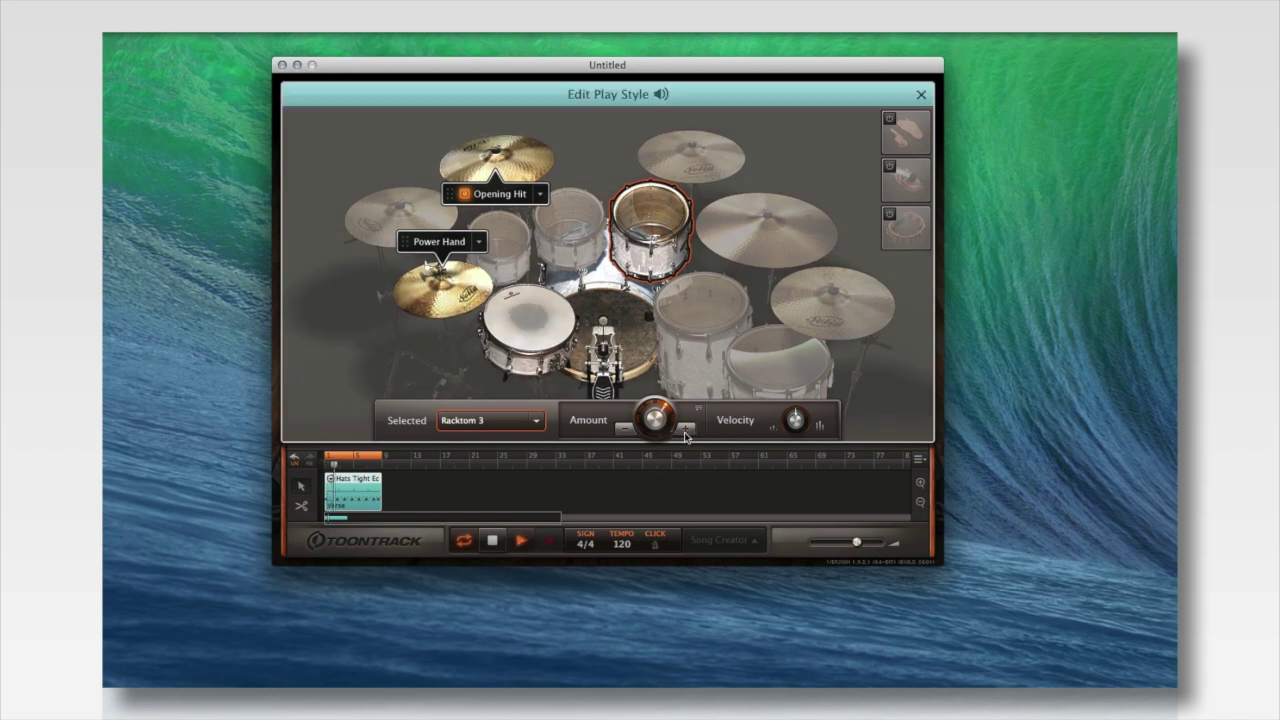
click(493, 541)
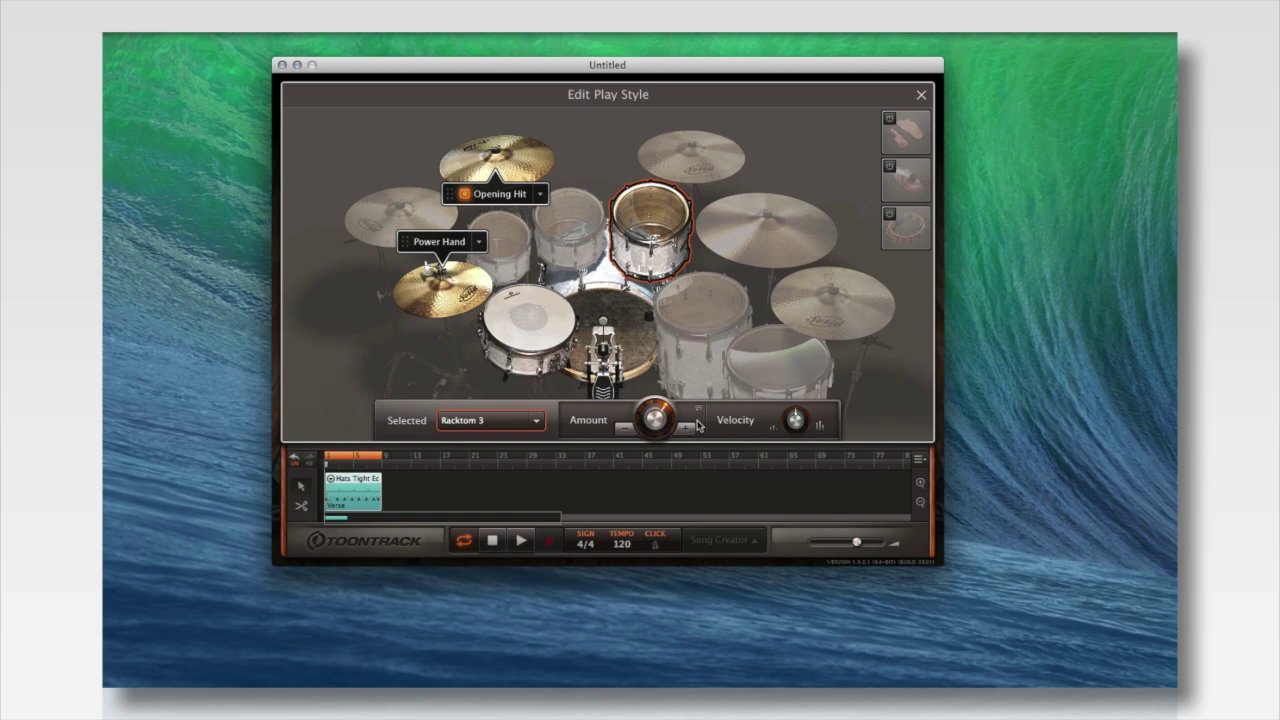
Add Floortom 1 and Floortom 2 hits to the groove by raising the Amount for each drum.
click(706, 337)
drag(648, 426, 655, 418)
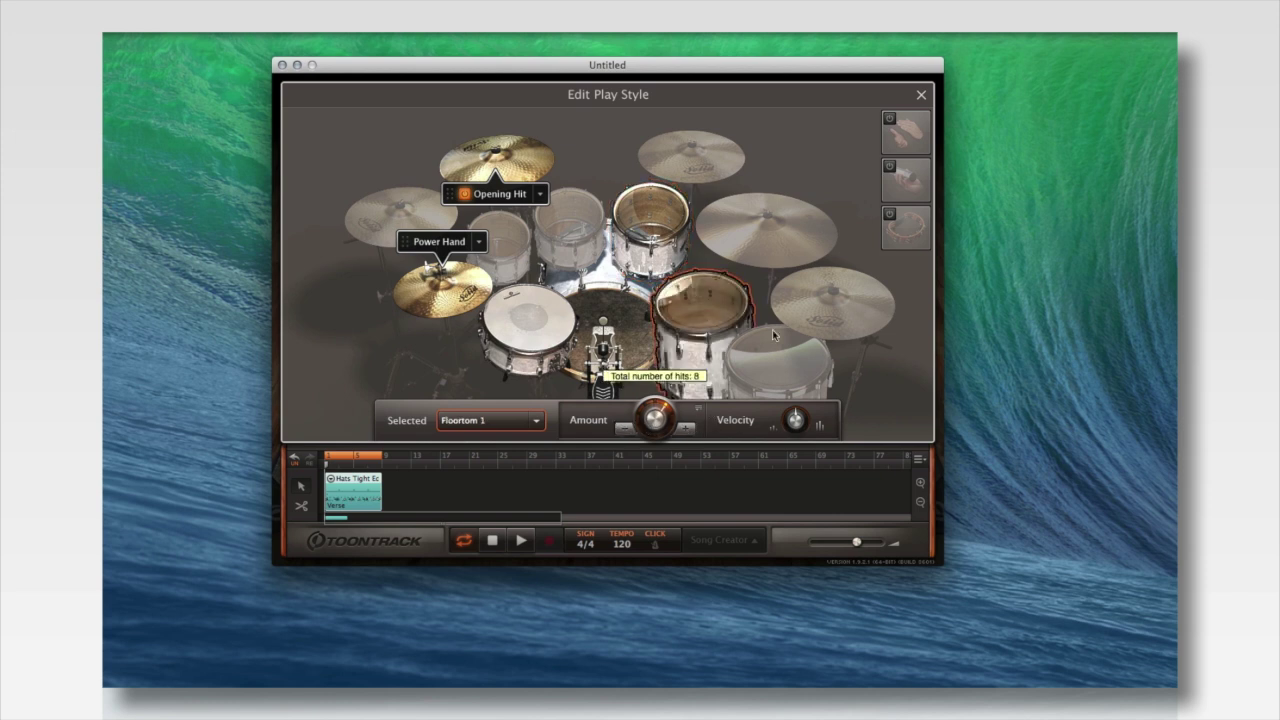
Set the selection to All Playing, audition the groove, and lower the Velocity of those kit pieces during playback.
click(586, 230)
click(538, 425)
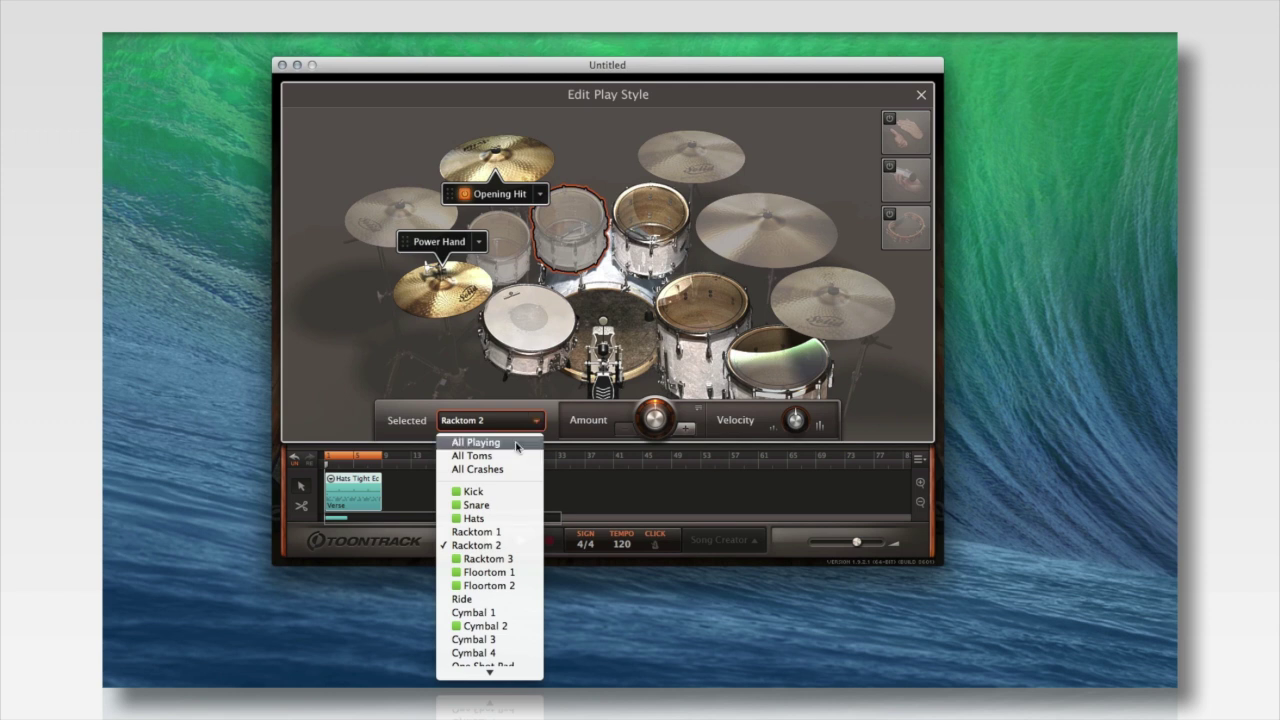
click(478, 442)
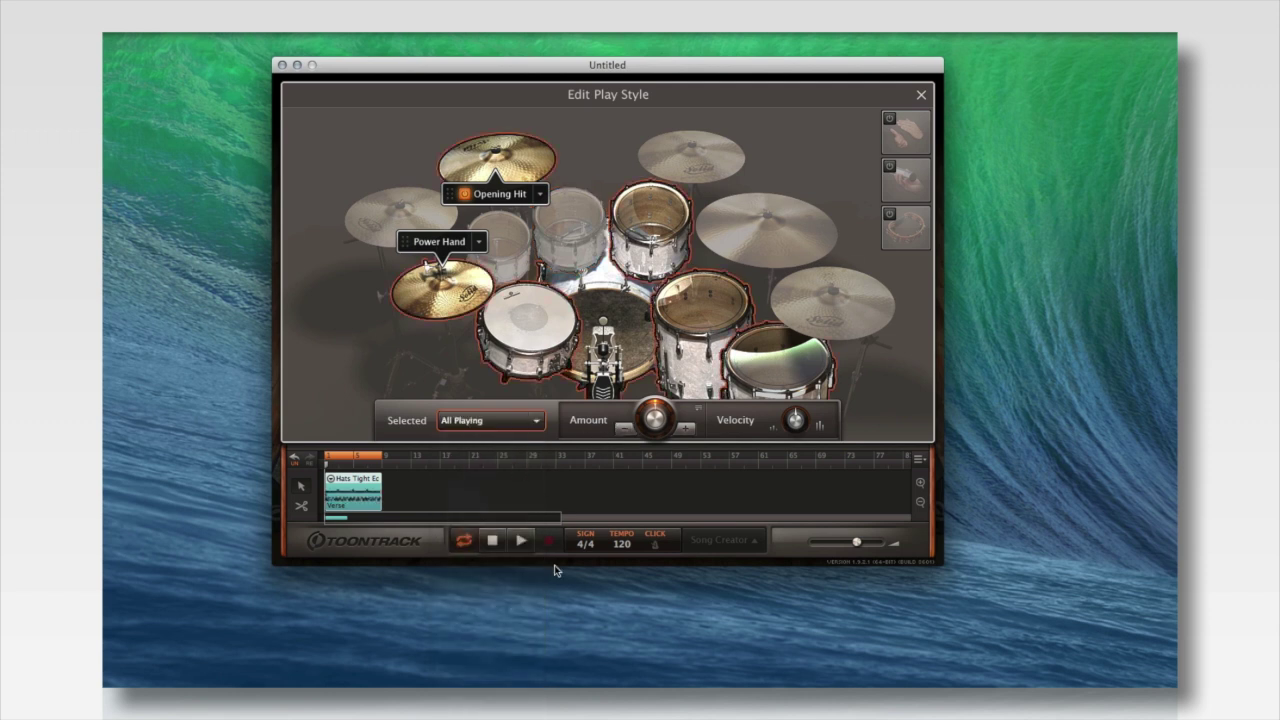
click(521, 541)
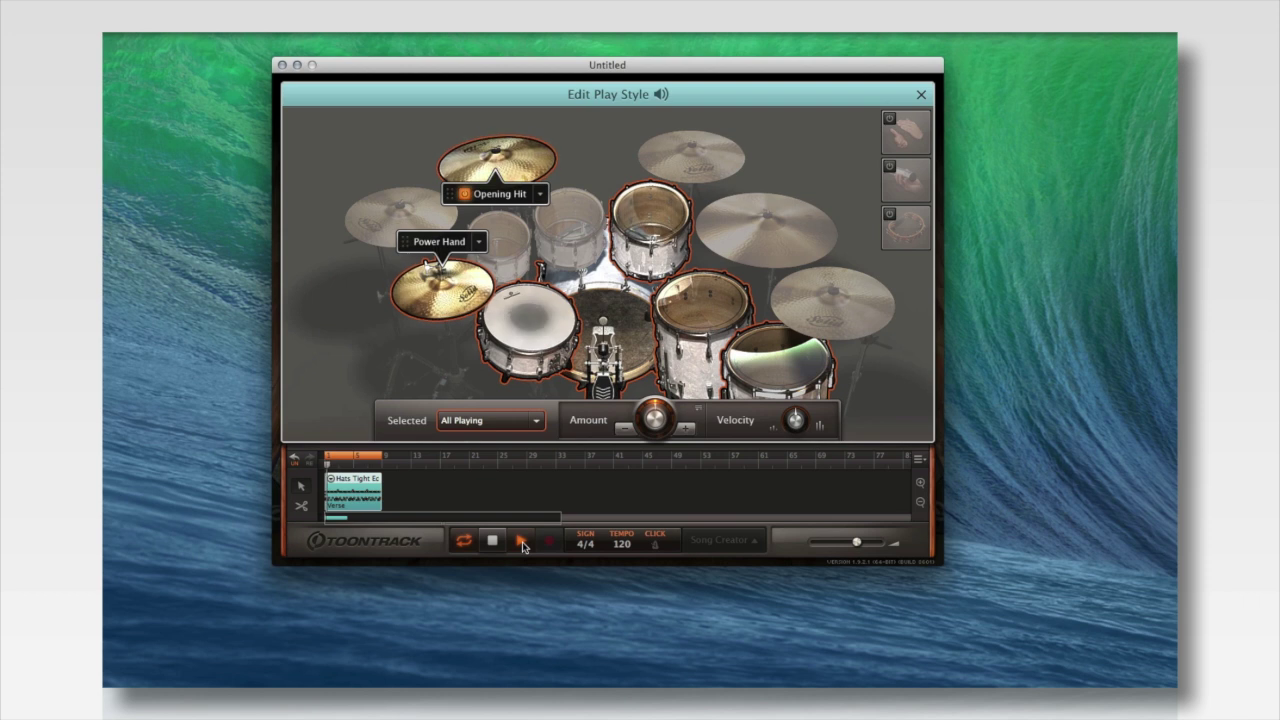
click(521, 541)
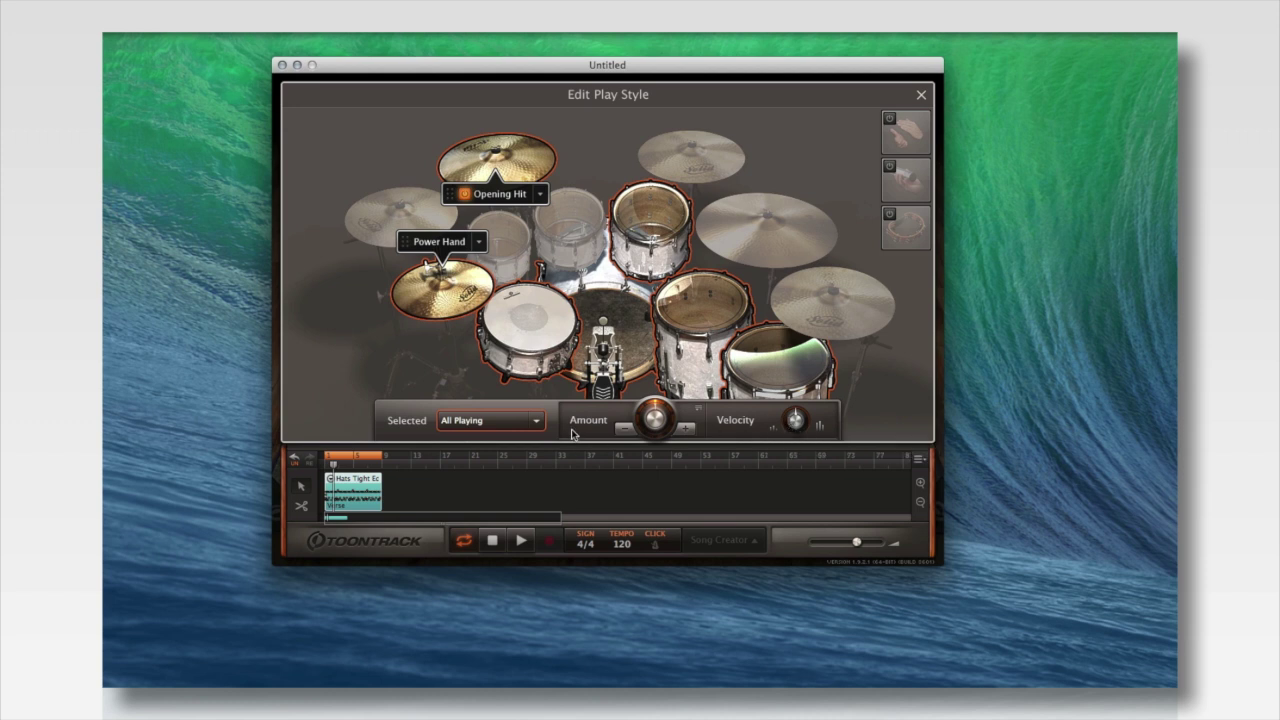
click(521, 541)
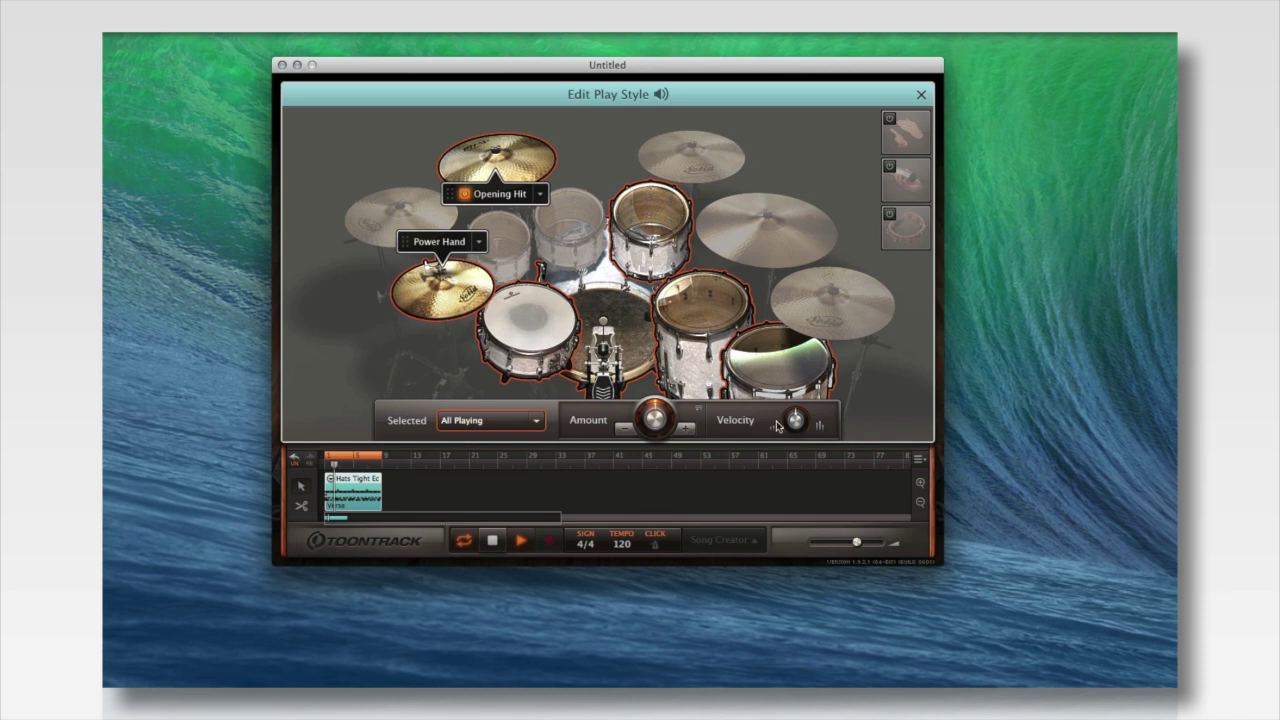
drag(795, 420, 792, 422)
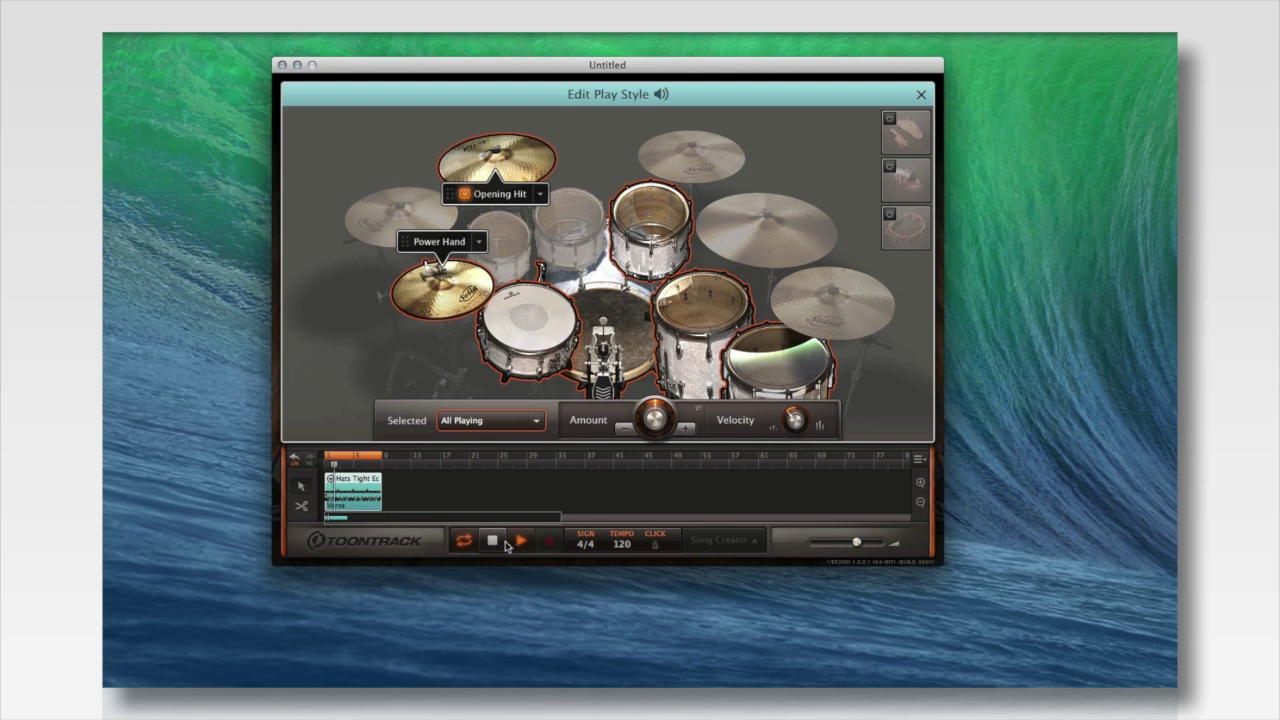
click(495, 543)
Look through the song track's options for Track, Quantize, Change Tempo and Find.
click(678, 318)
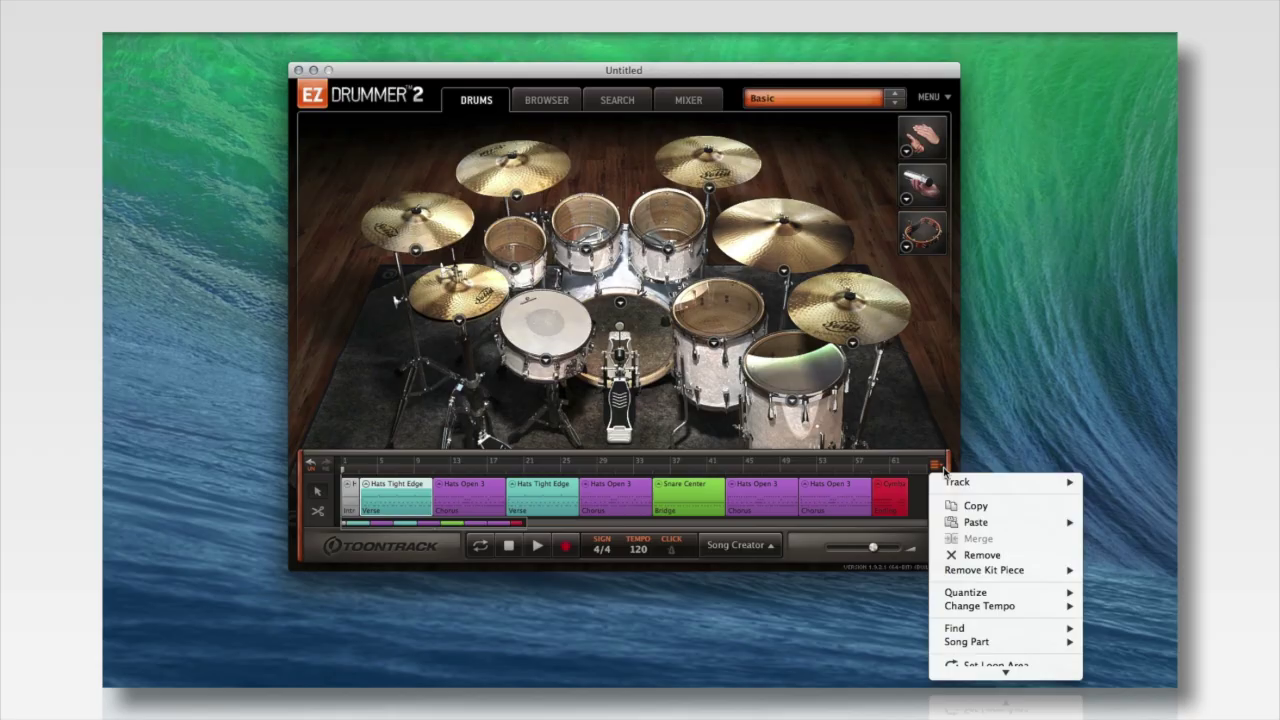
mouse_move(950, 483)
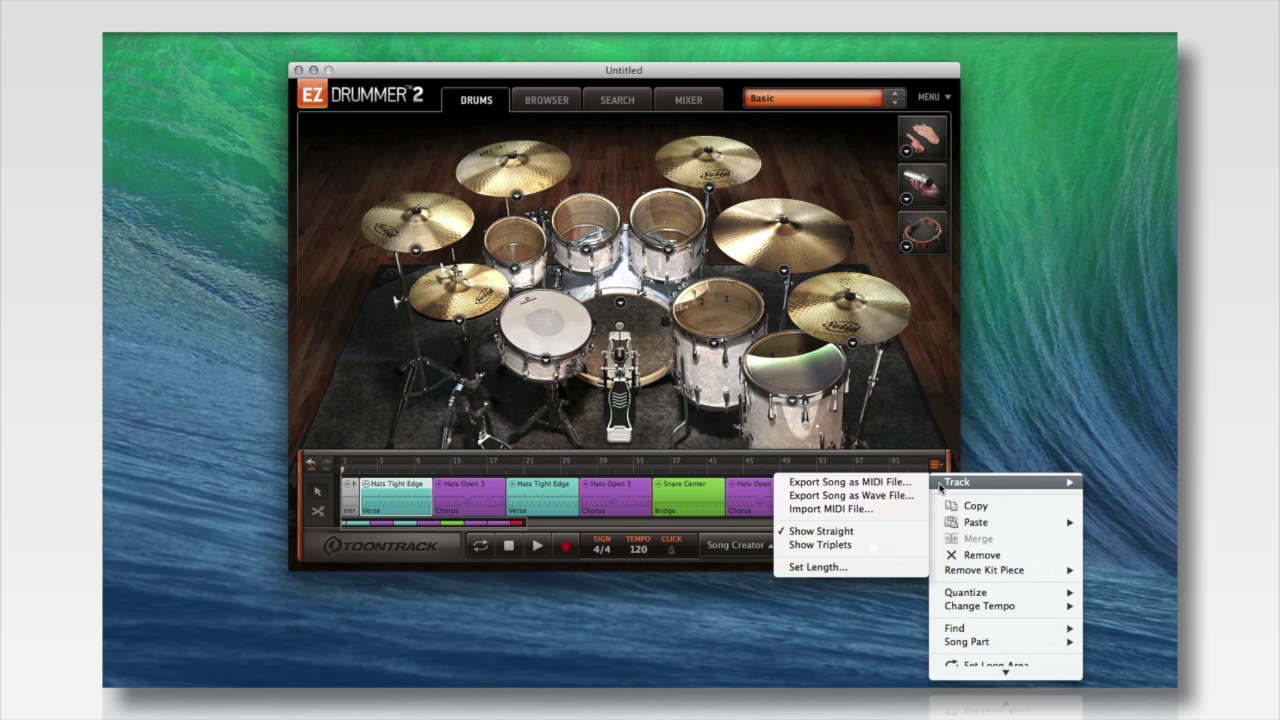
mouse_move(983, 592)
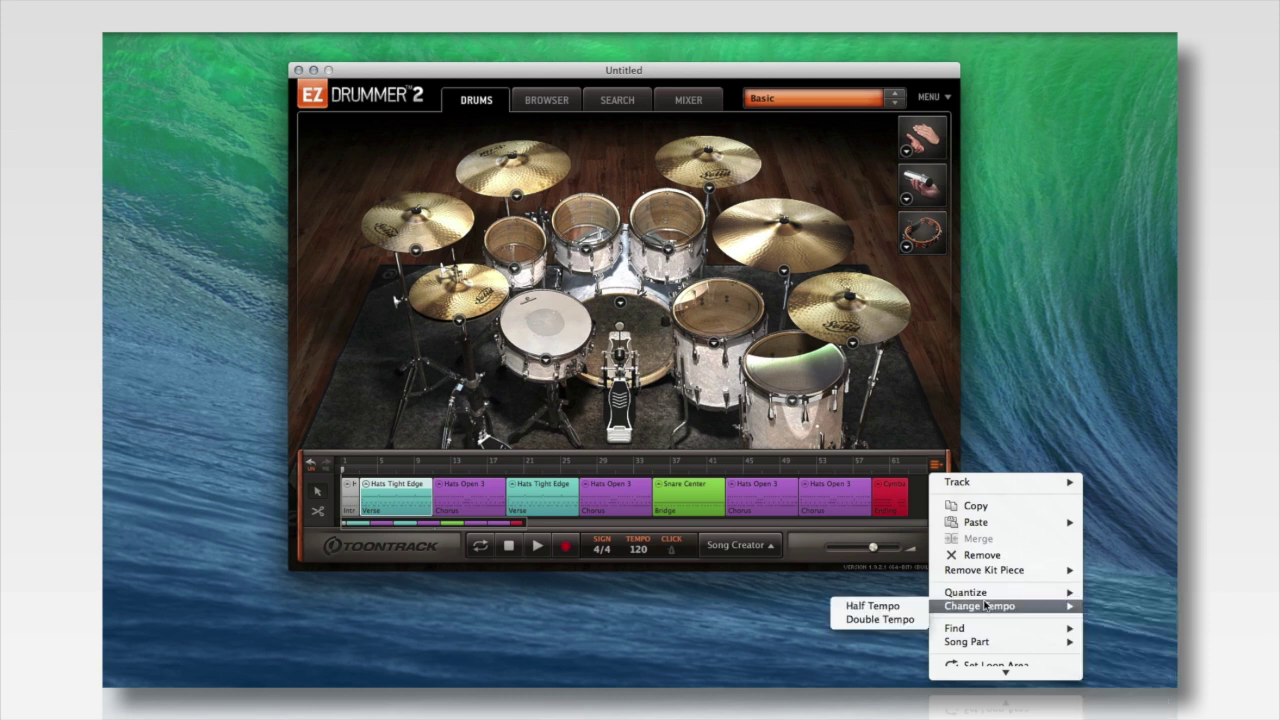
mouse_move(983, 632)
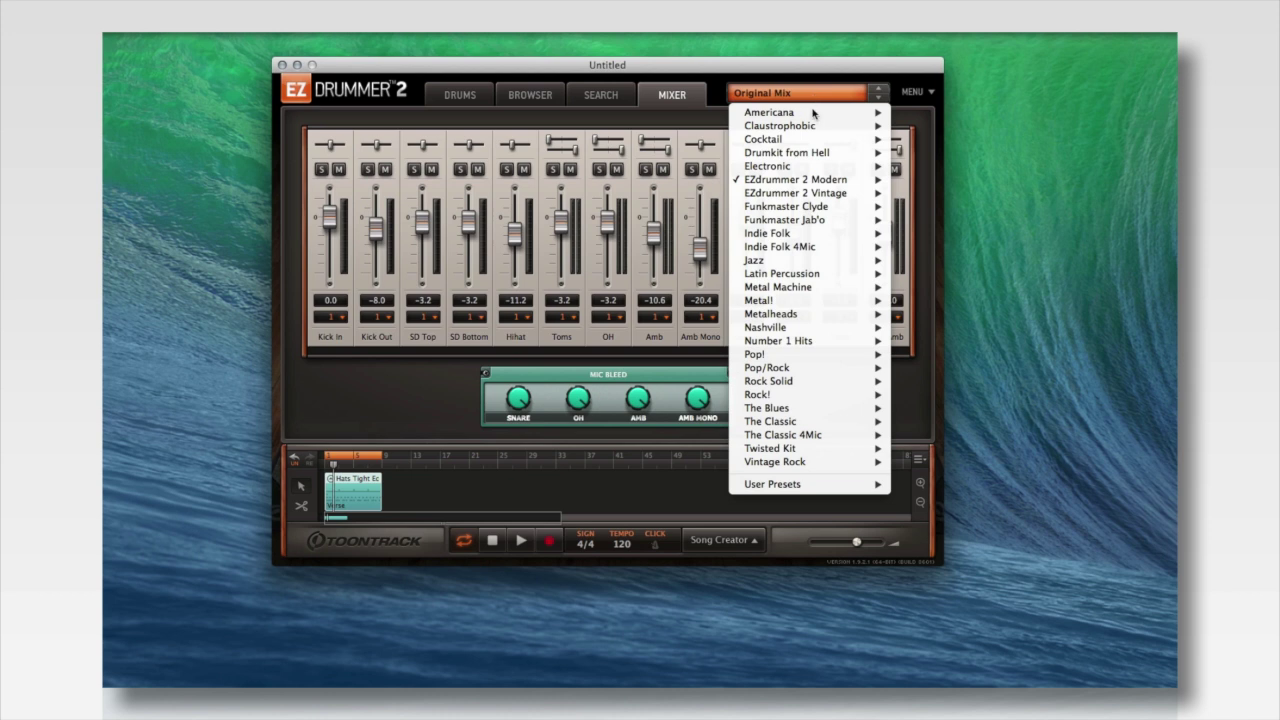
Load the EZdrummer 2 Vintage mixer preset Heavy Compressed and step forward through the presets to Phased Bitcrusher.
mouse_move(815, 184)
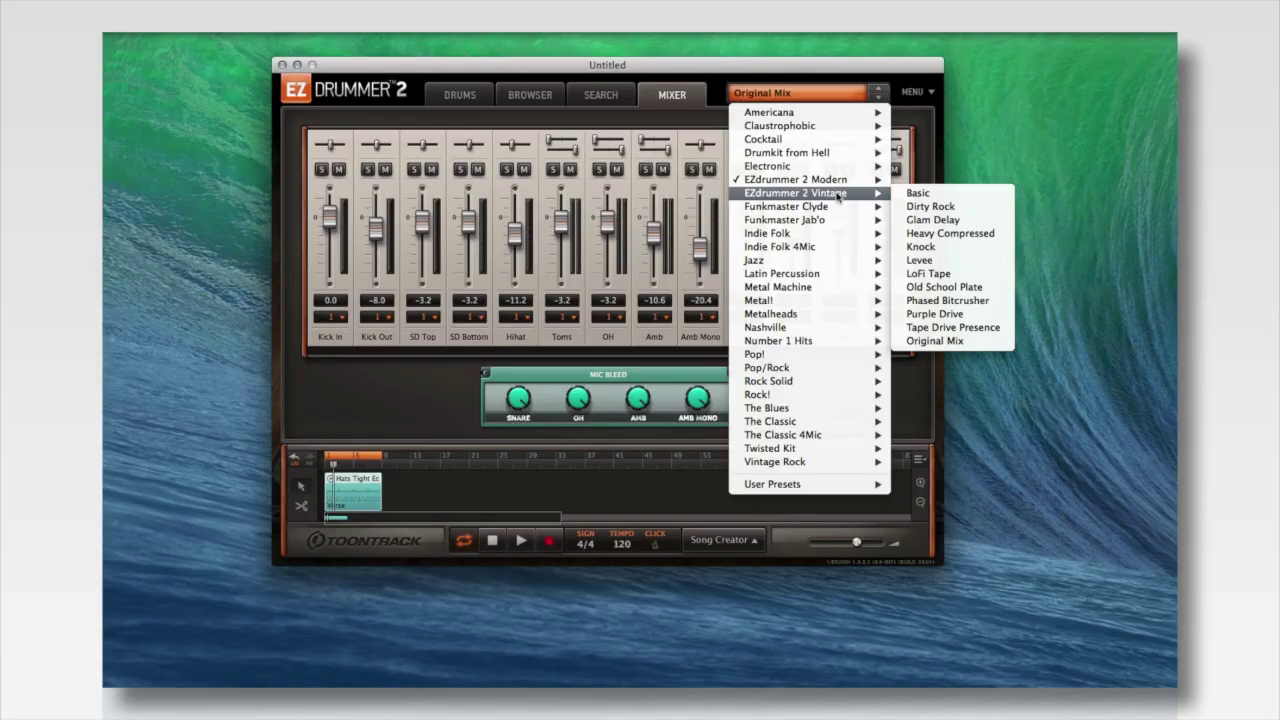
click(945, 234)
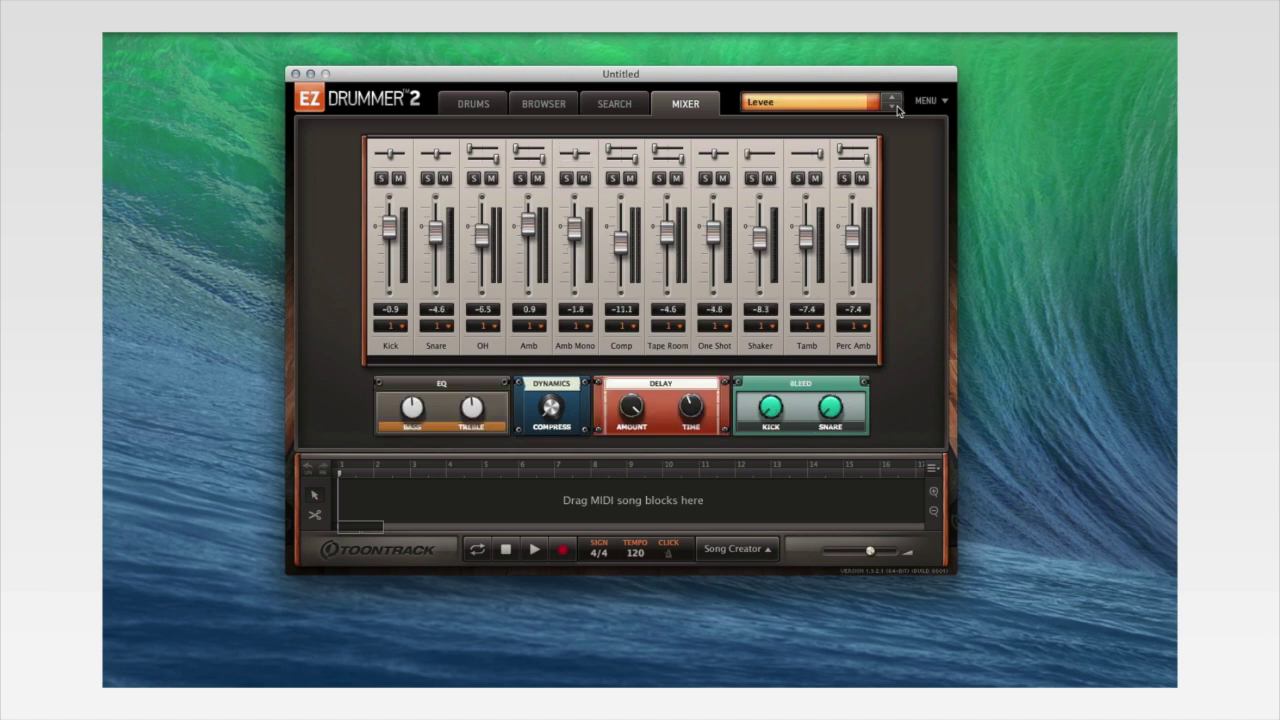
click(894, 106)
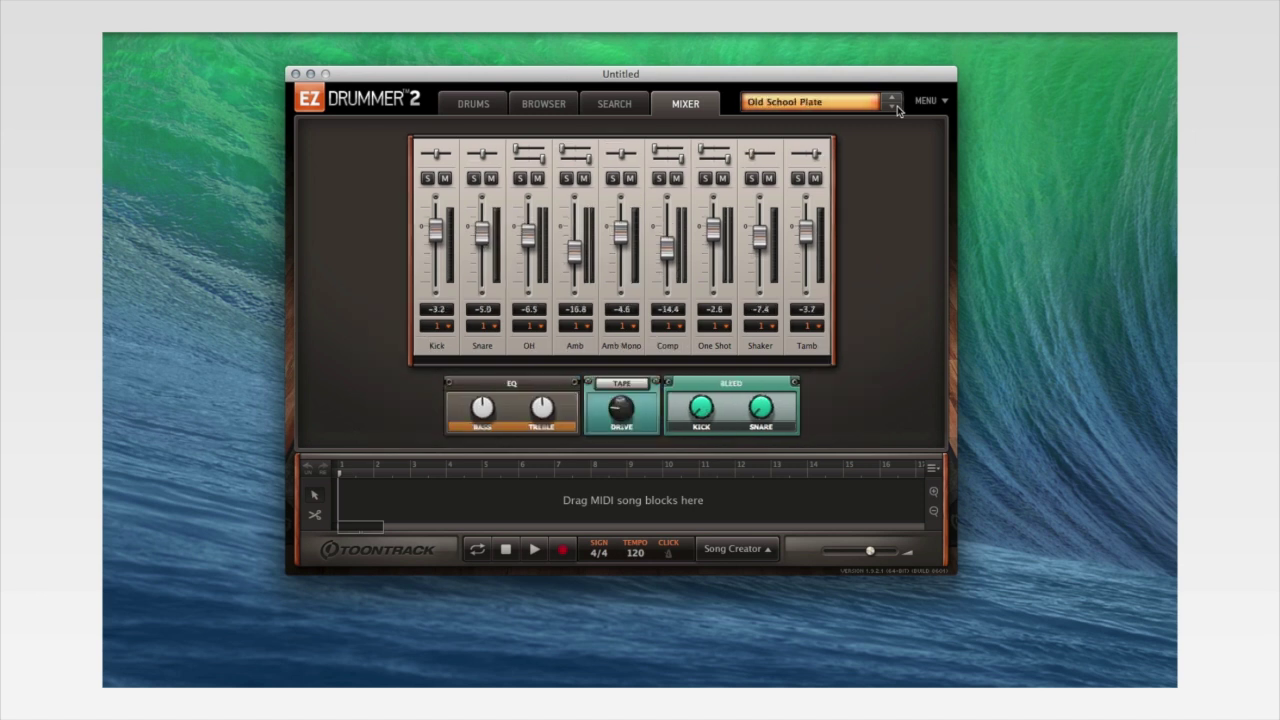
click(896, 107)
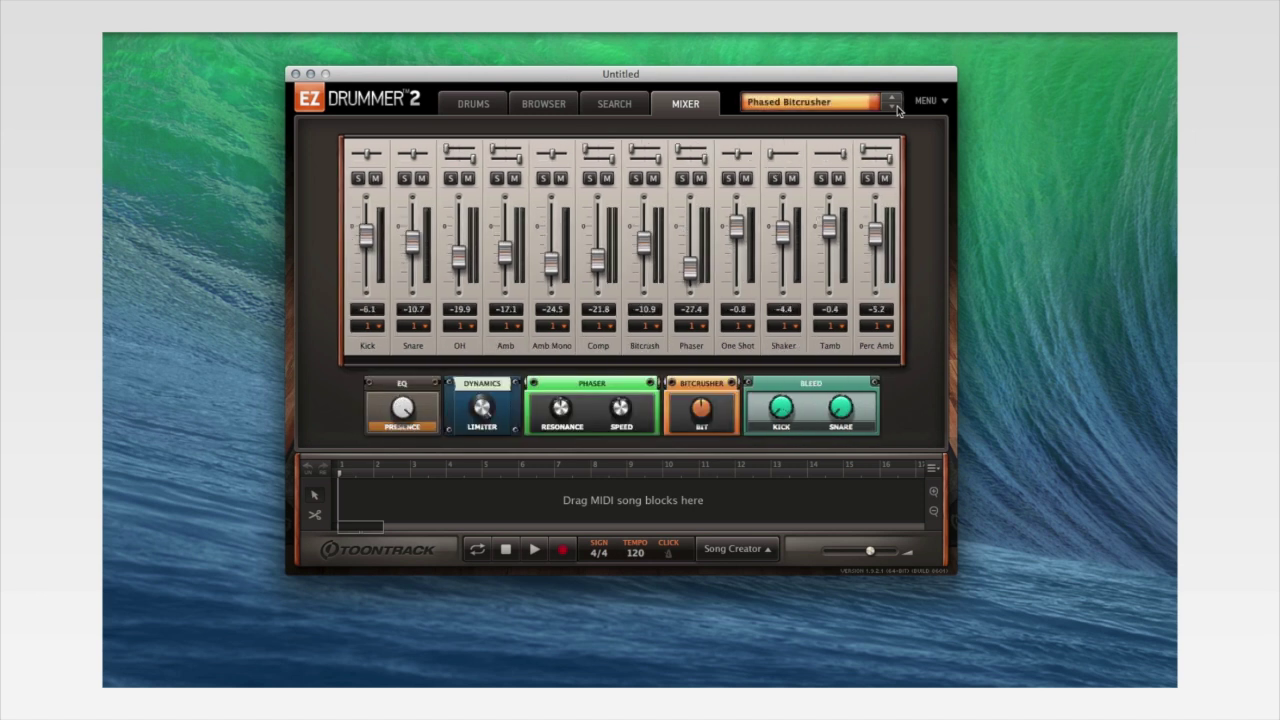